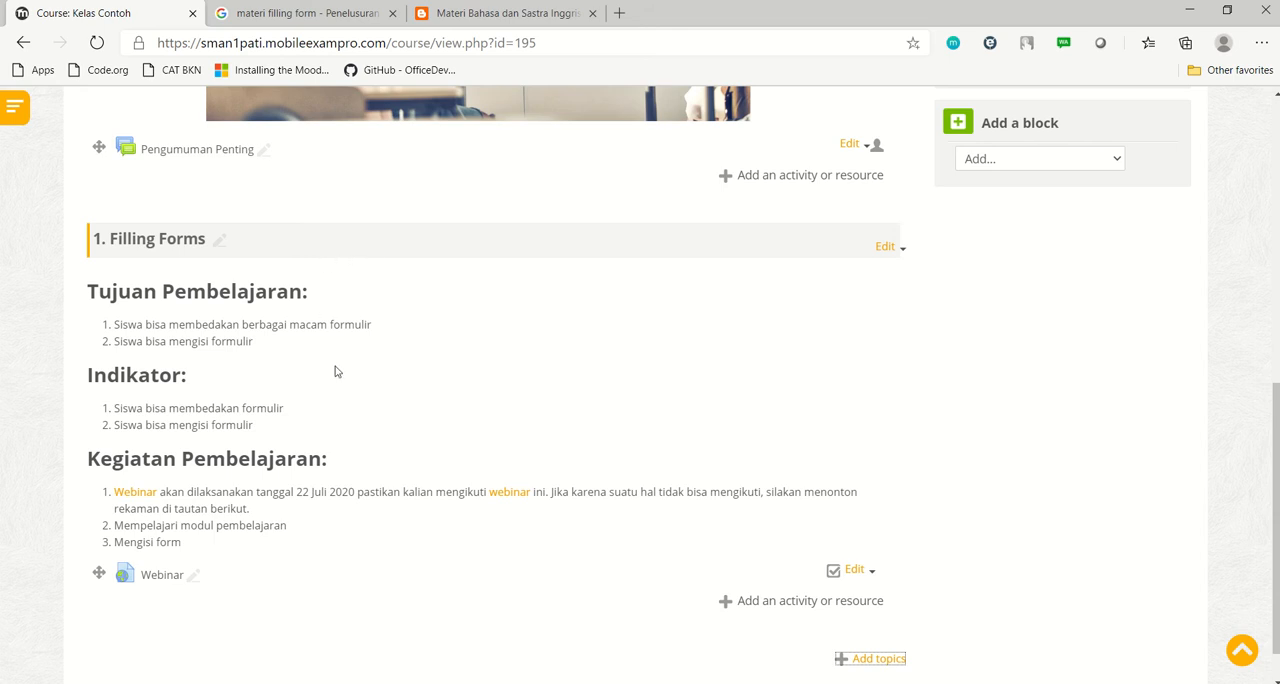
Review the objectives, indicators and learning activities listed in the 1. Filling Forms topic
scroll(340, 374, down, 1)
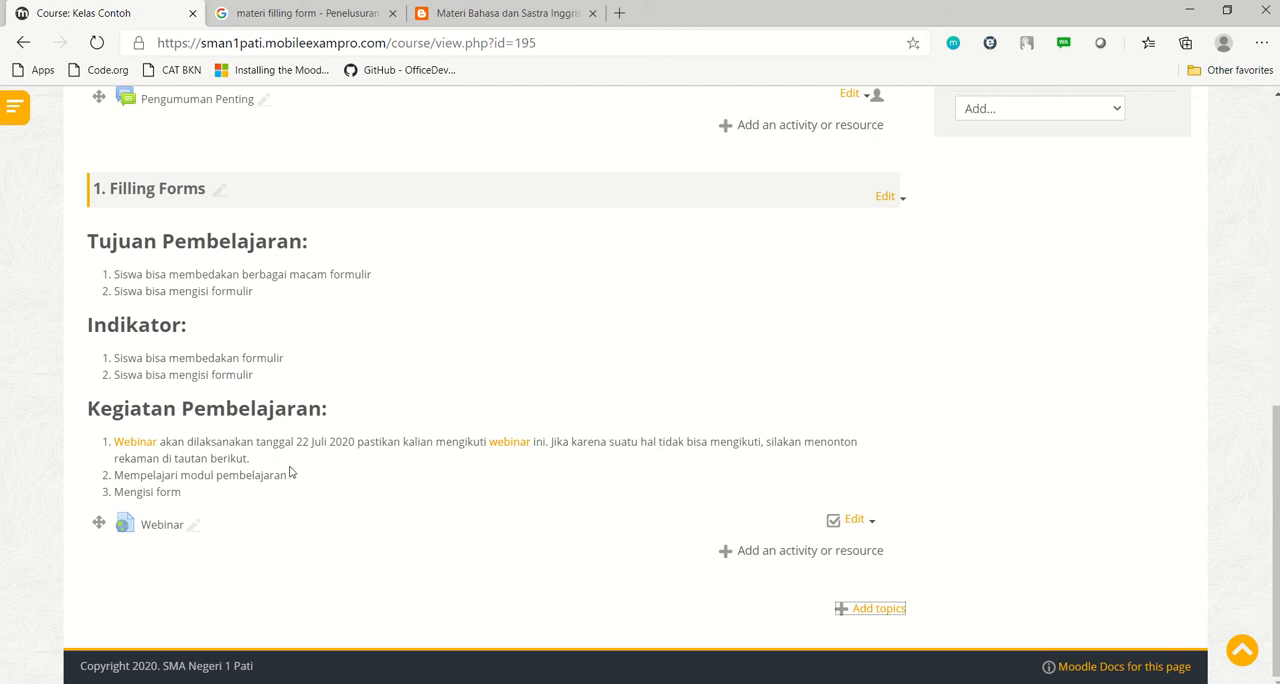
drag(300, 479, 128, 478)
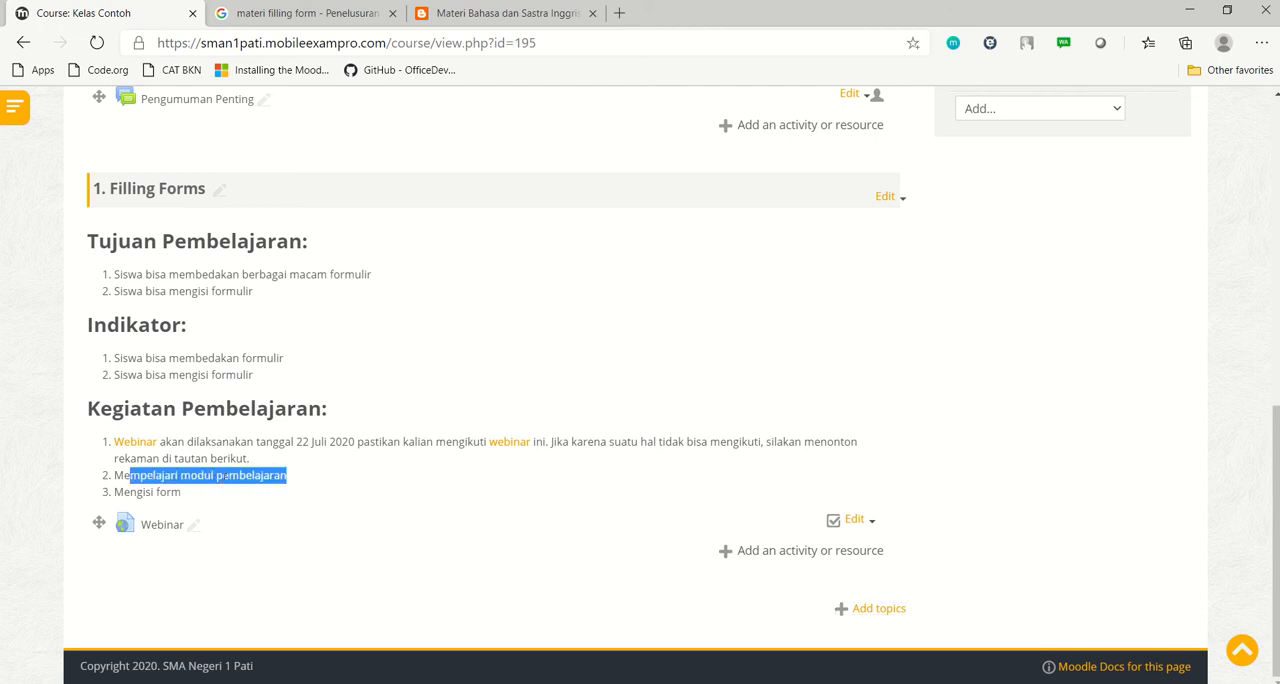
click(223, 478)
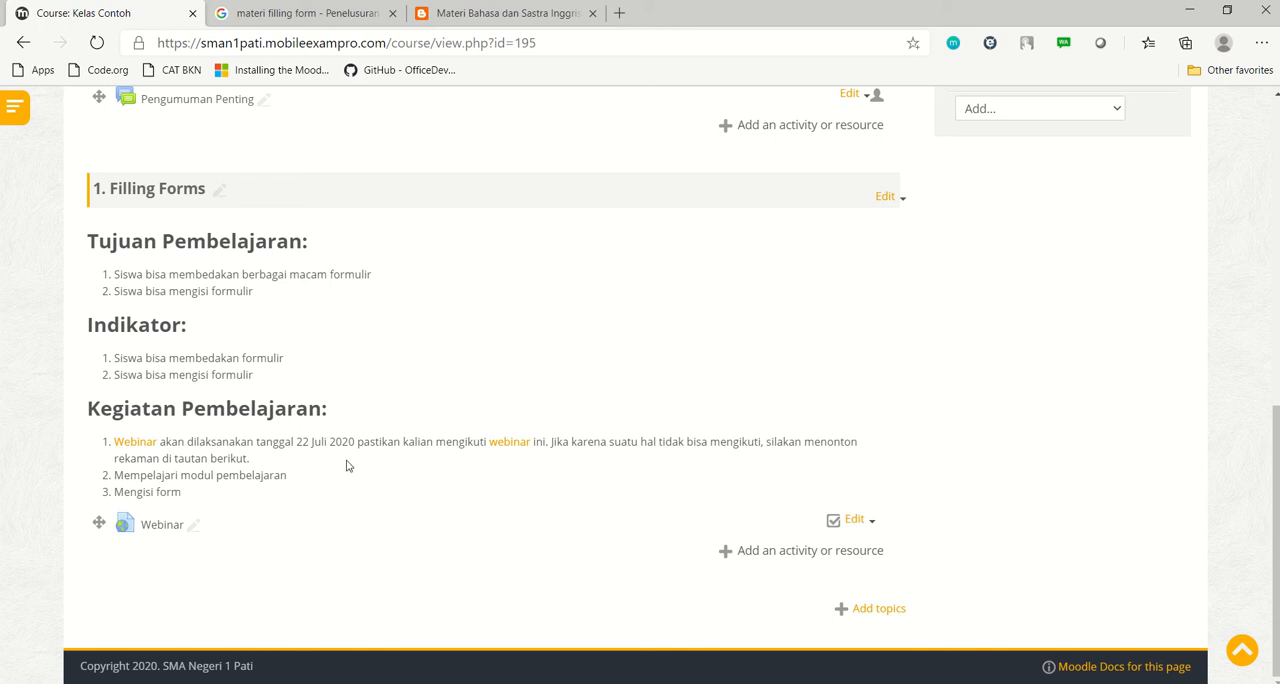
scroll(348, 462, up, 1)
scroll(348, 462, down, 1)
scroll(336, 457, up, 1)
scroll(330, 460, down, 1)
scroll(340, 390, up, 1)
Insert "Mendownload materi Filling Forms" as the second Kegiatan Pembelajaran item in the 1. Filling Forms topic summary and save it
click(903, 236)
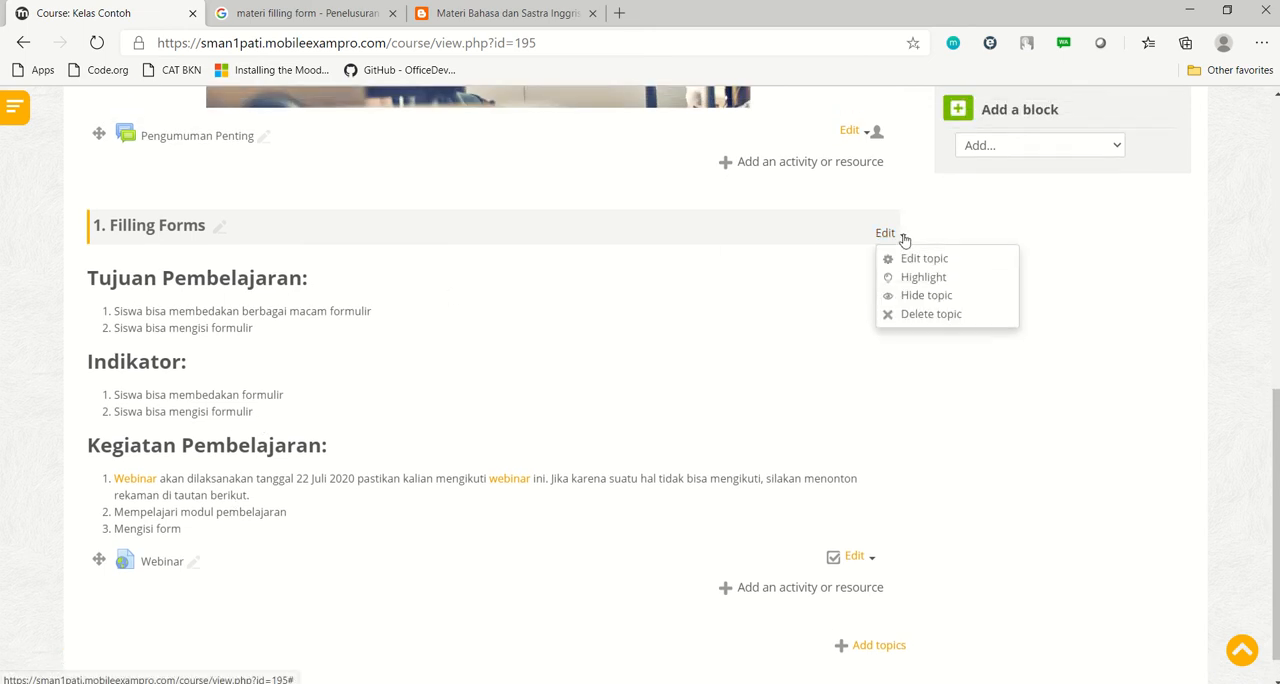
click(918, 261)
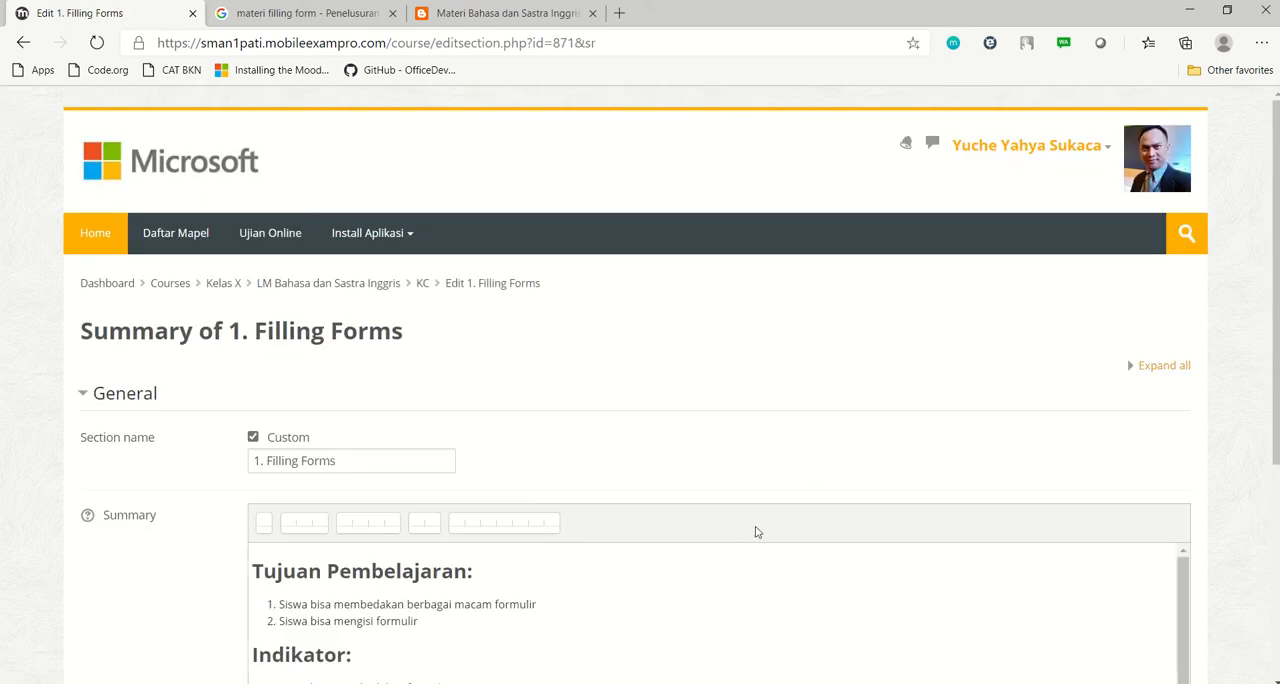
scroll(731, 518, down, 2)
scroll(670, 470, down, 1)
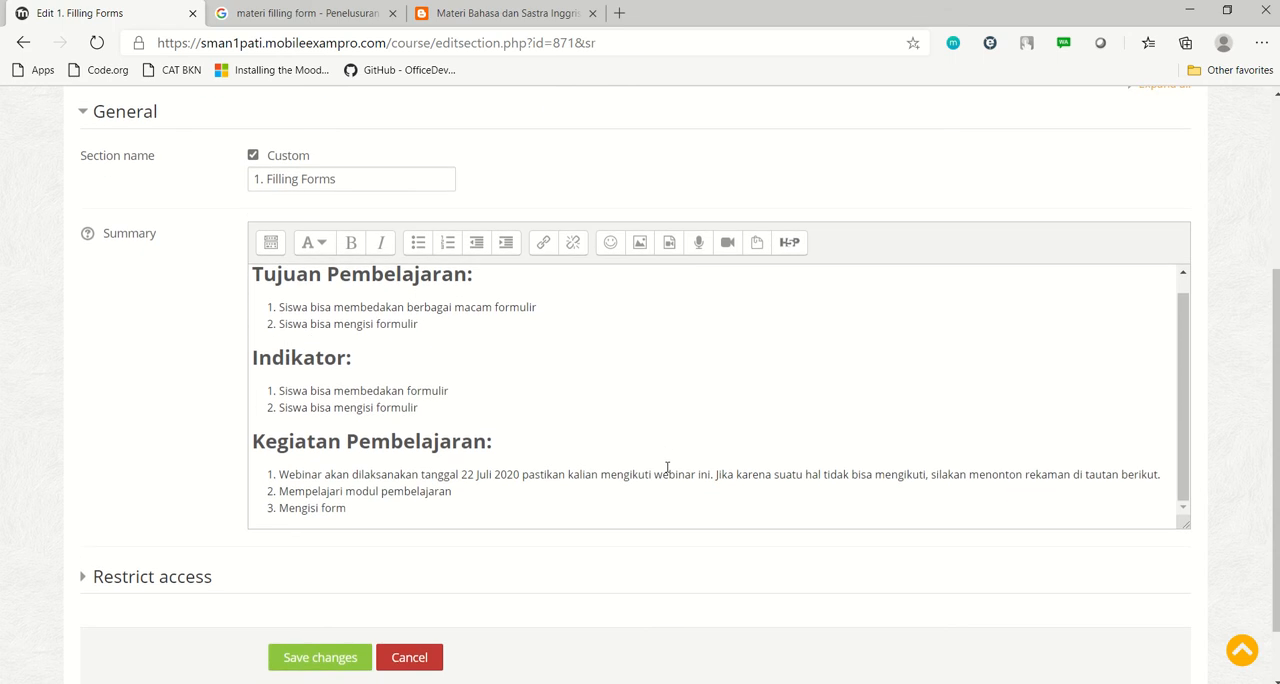
click(283, 491)
key(Return)
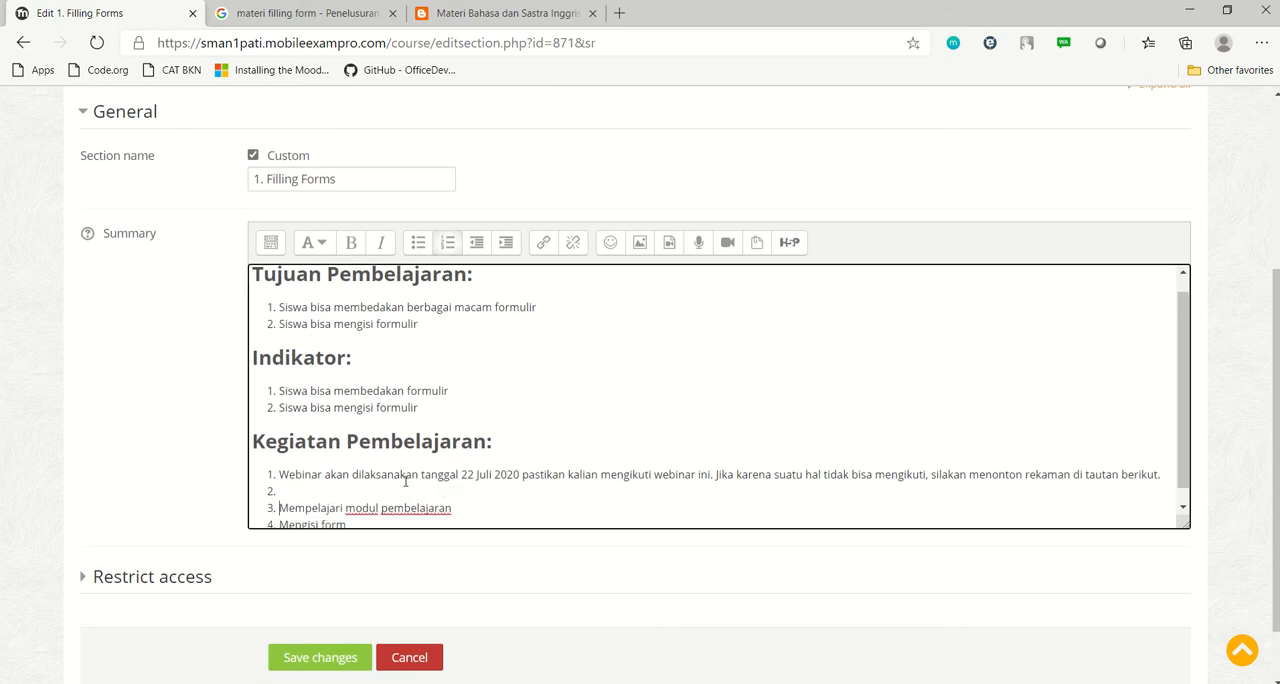
text(Mendownload materi Filling Forms)
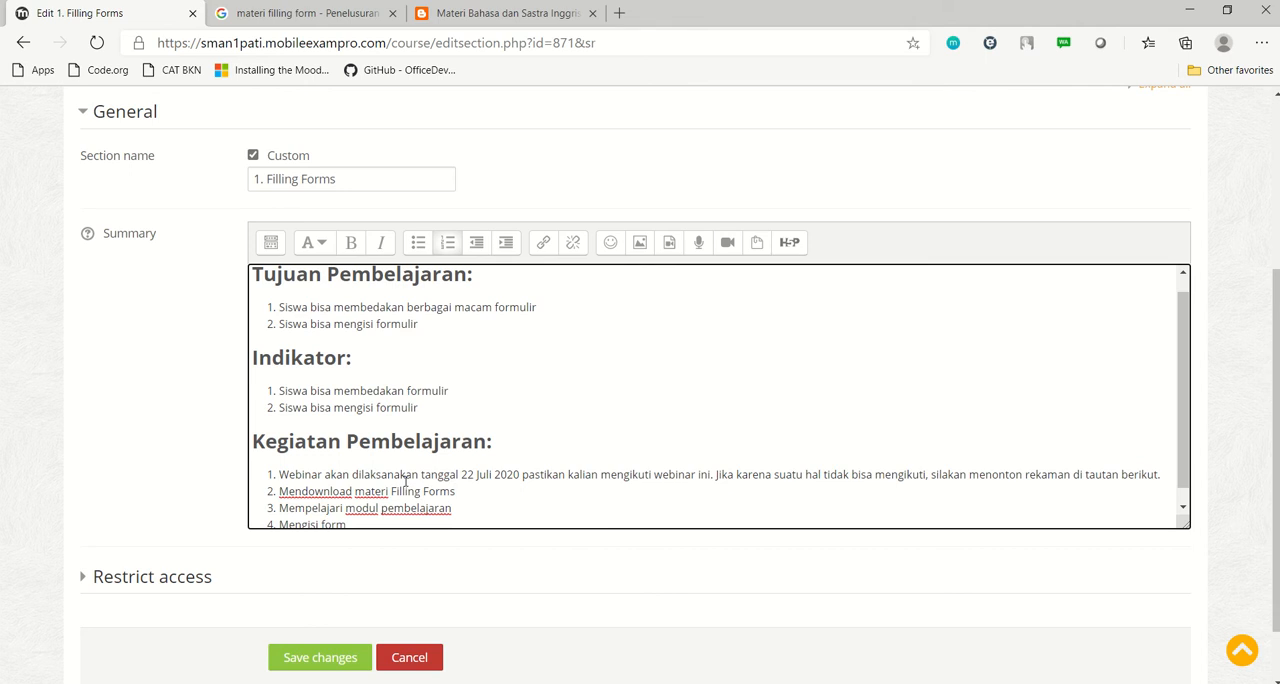
scroll(394, 574, down, 1)
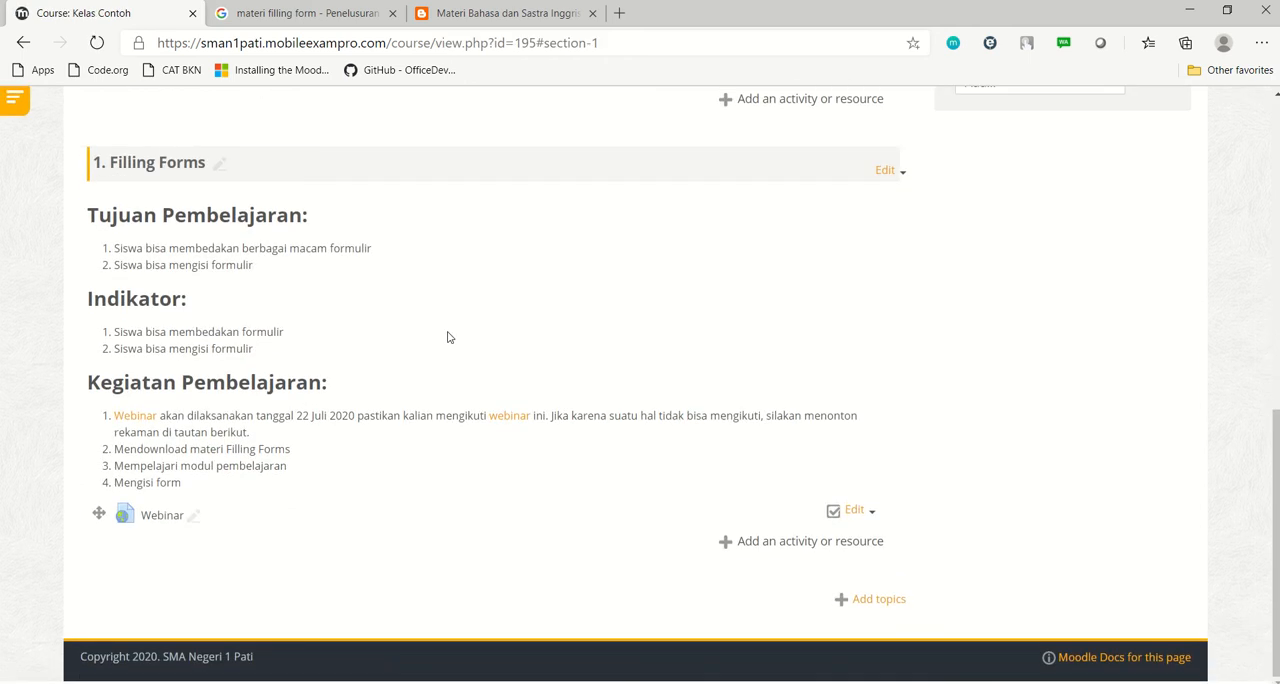
Start adding a new File resource to the 1. Filling Forms topic
drag(143, 459, 309, 470)
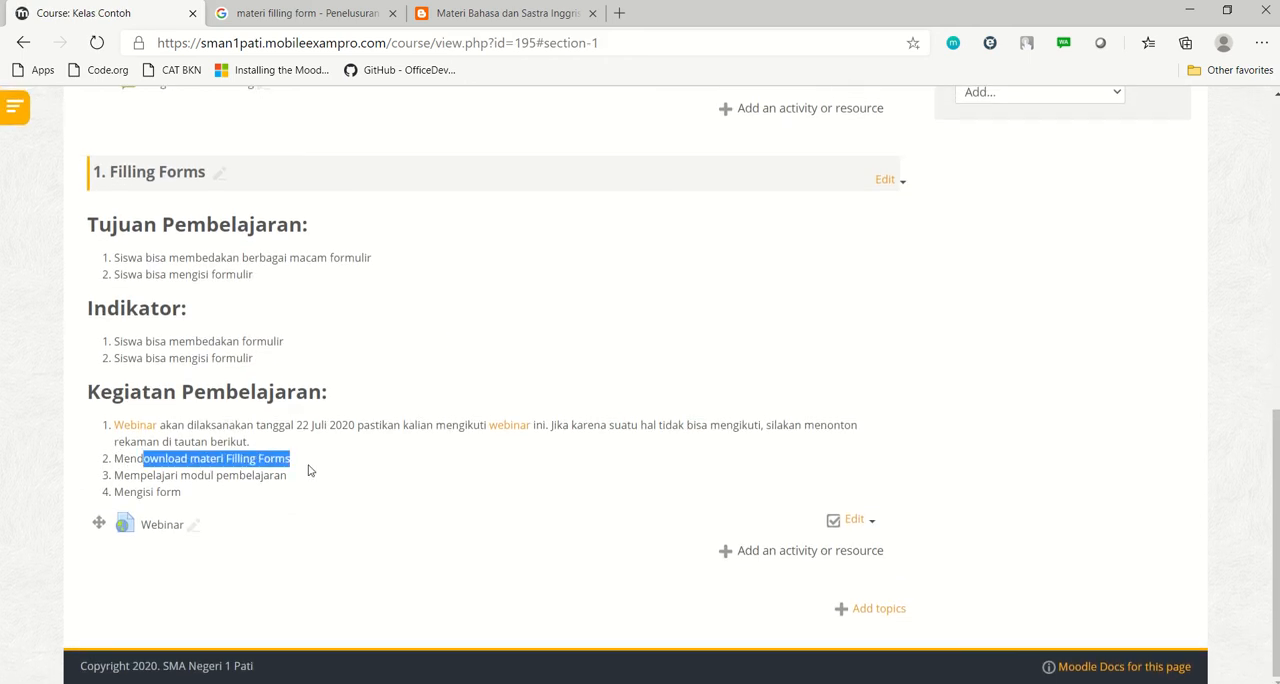
click(270, 452)
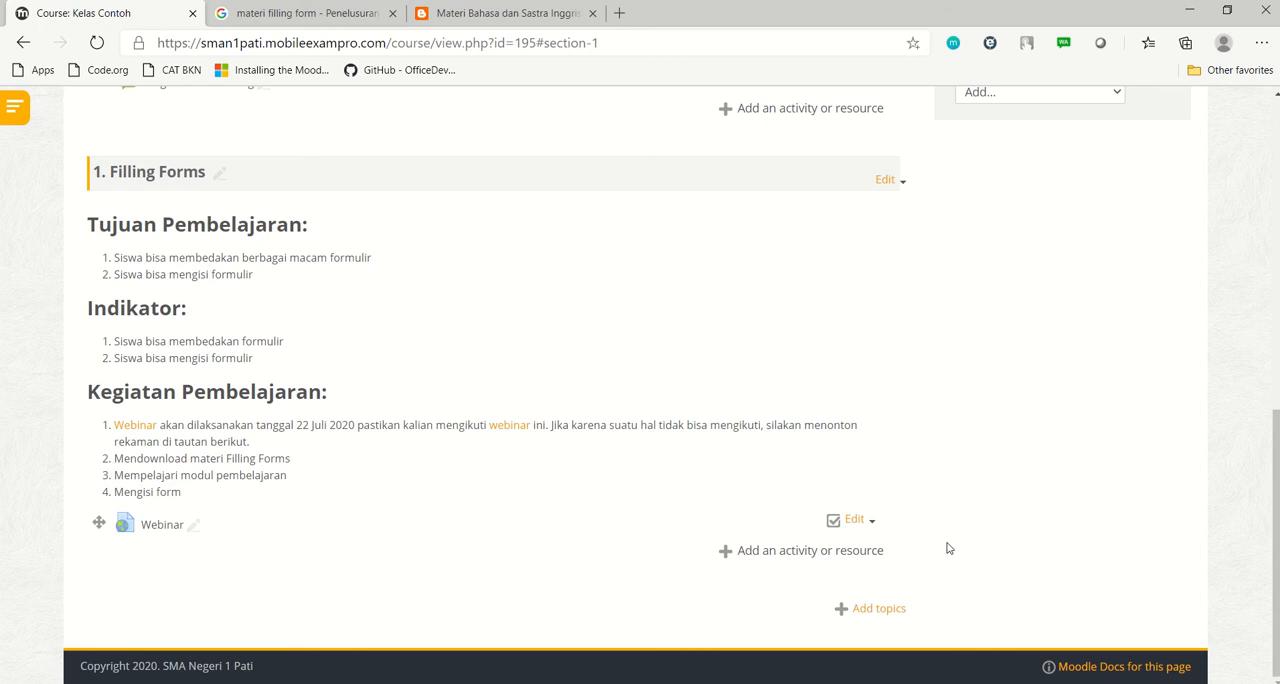
click(812, 552)
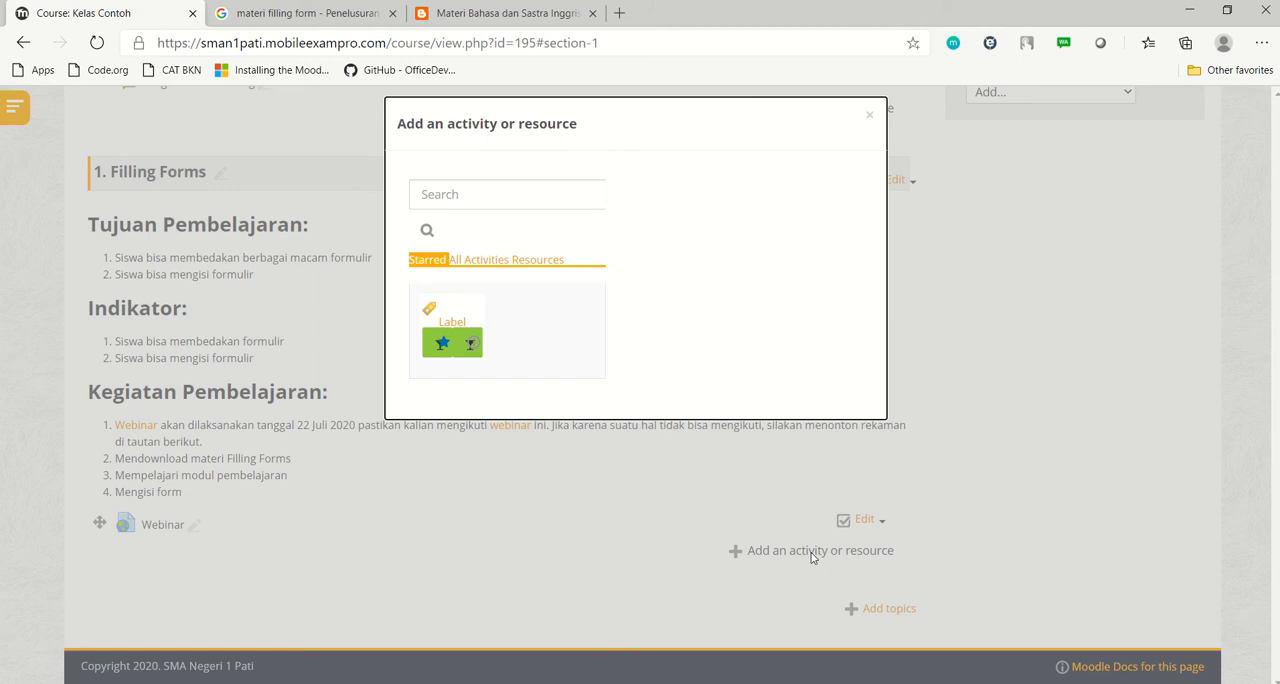
click(456, 259)
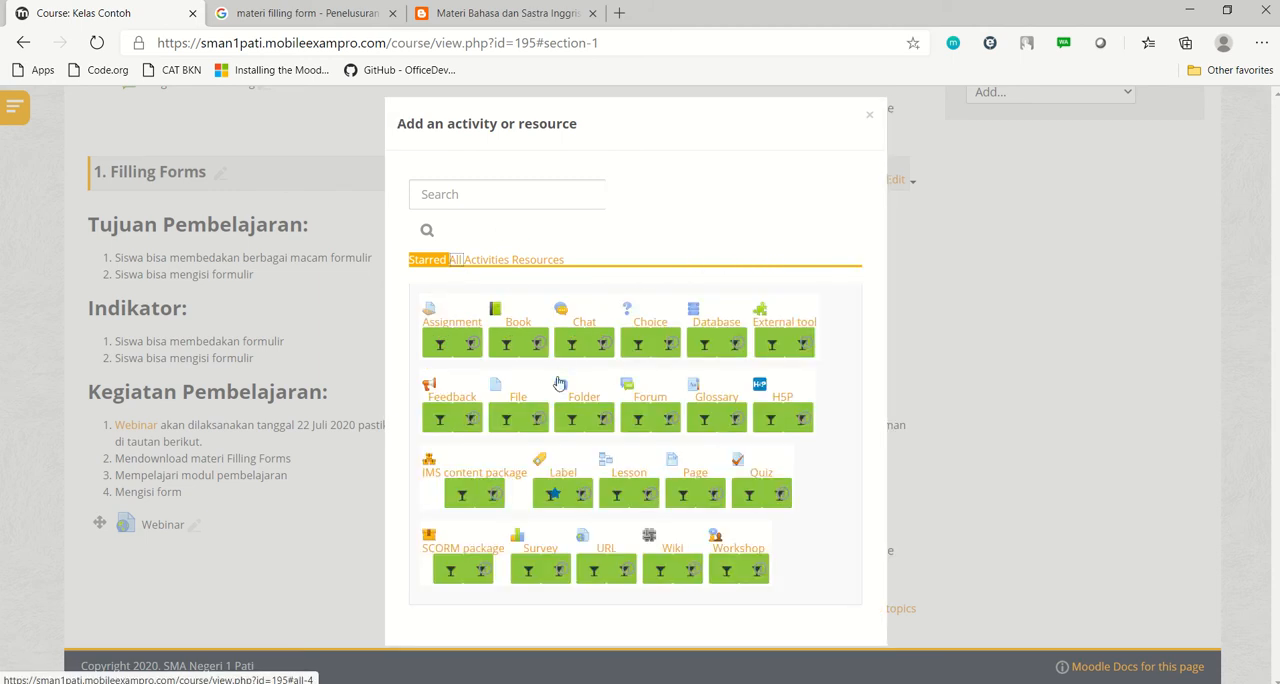
click(519, 400)
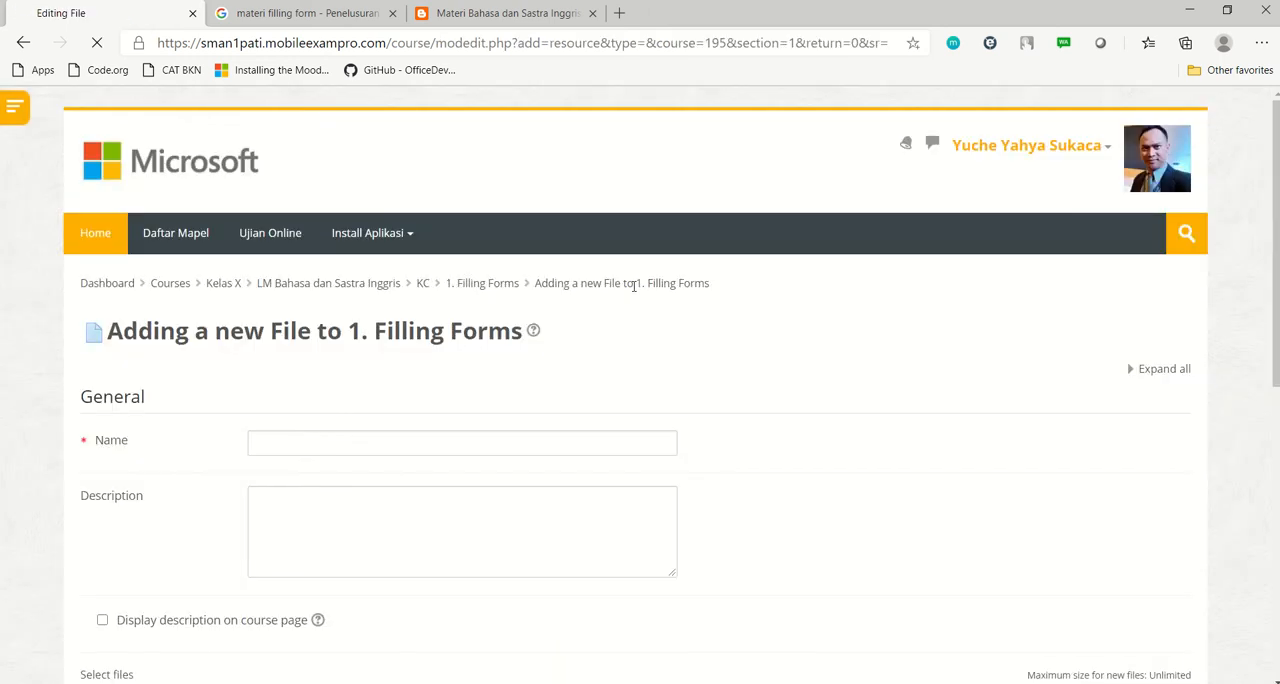
Name the new file resource "Materi Filling Forms"
scroll(726, 372, down, 1)
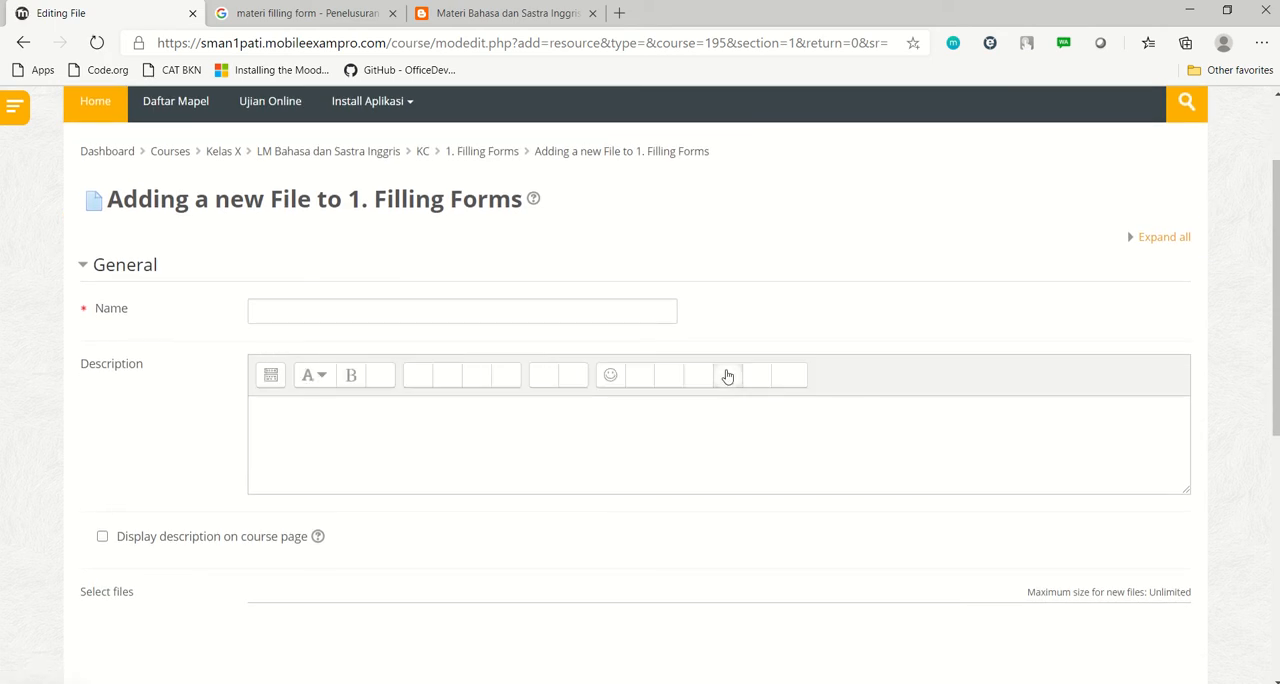
click(374, 305)
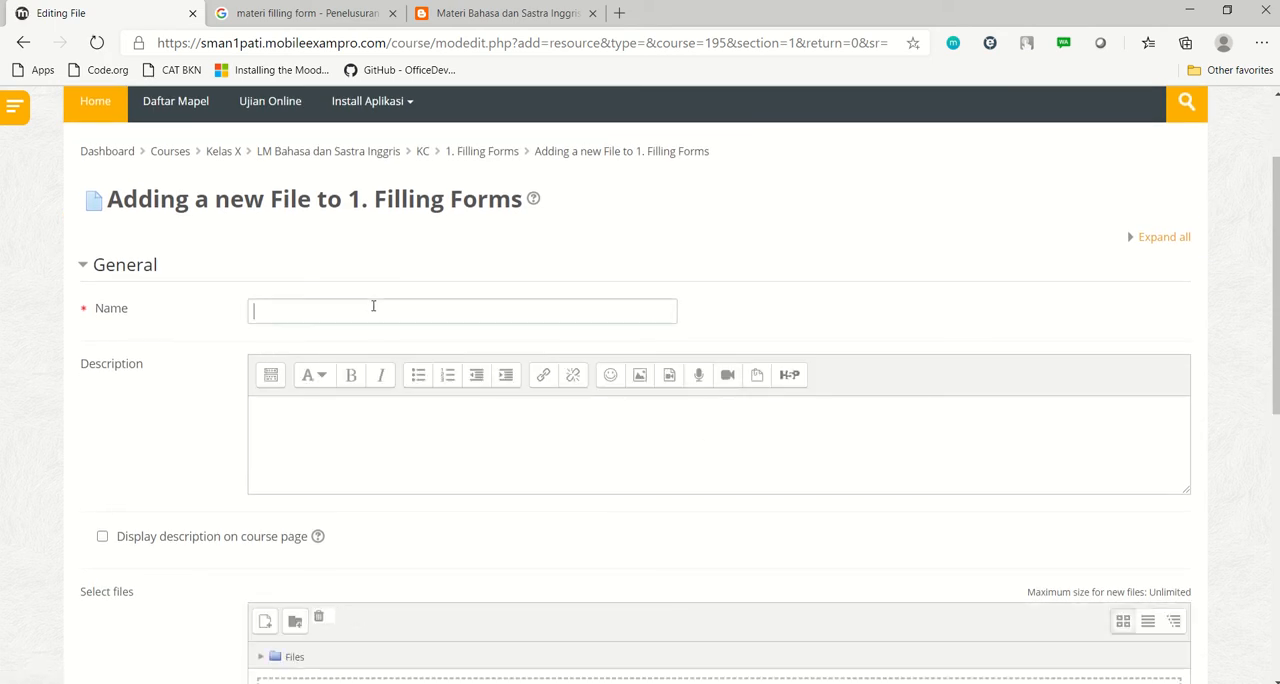
text(Materi Fi)
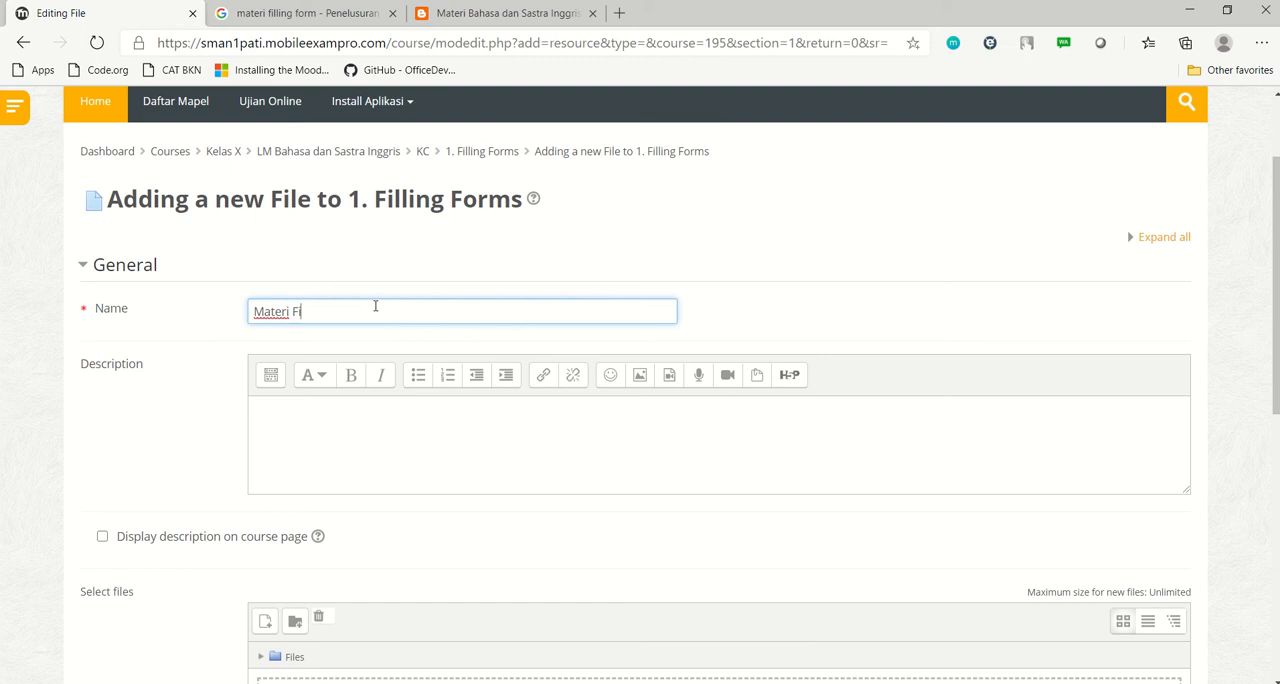
text(lling Forms)
Upload transcript.pdf from the computer's Documents folder as the resource's file
scroll(489, 303, down, 3)
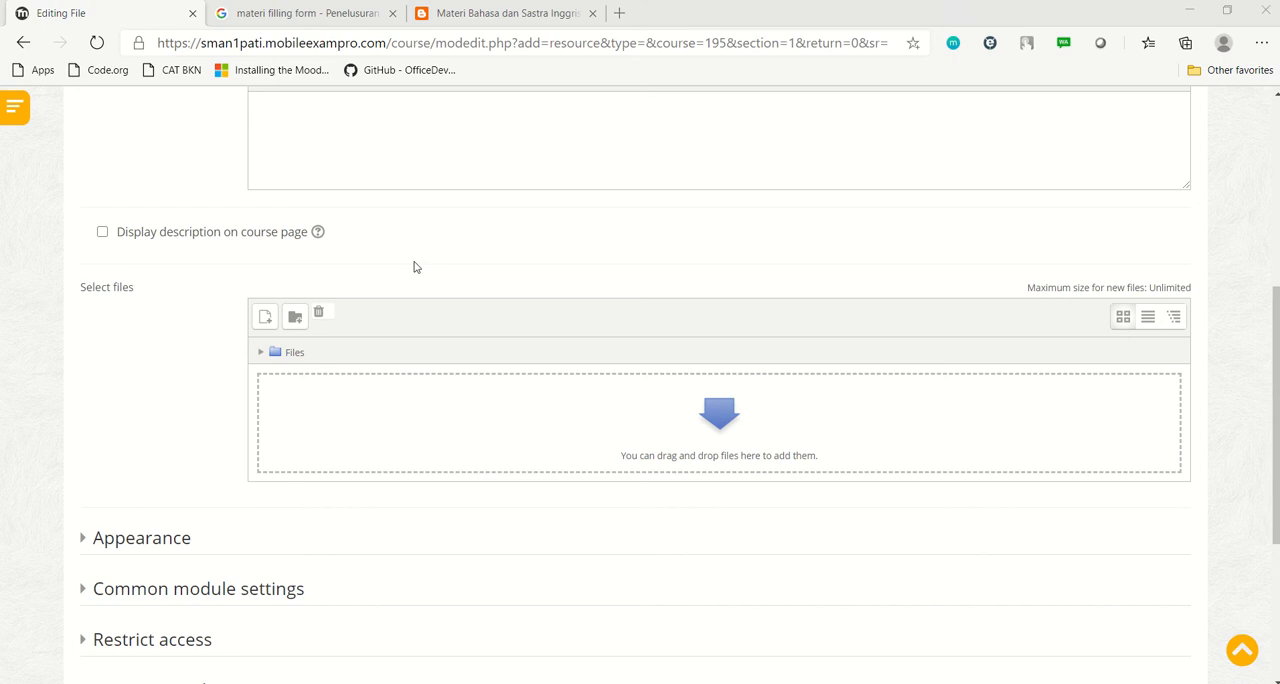
key(super+e)
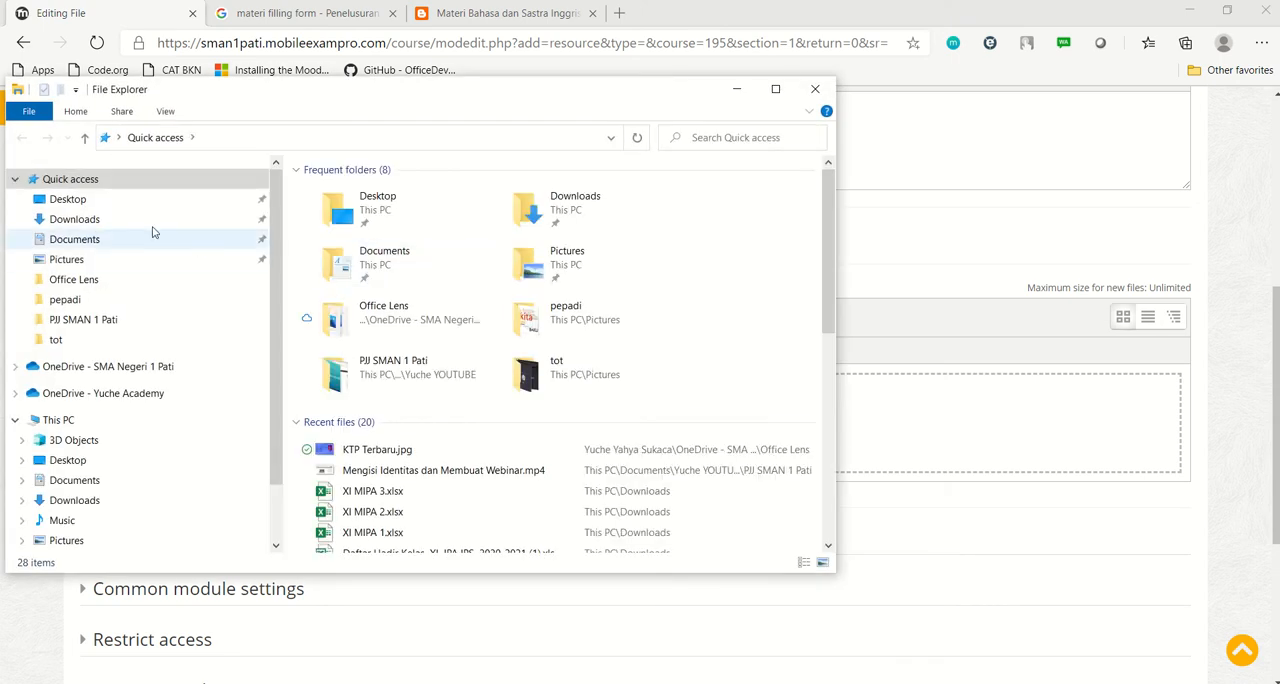
click(97, 245)
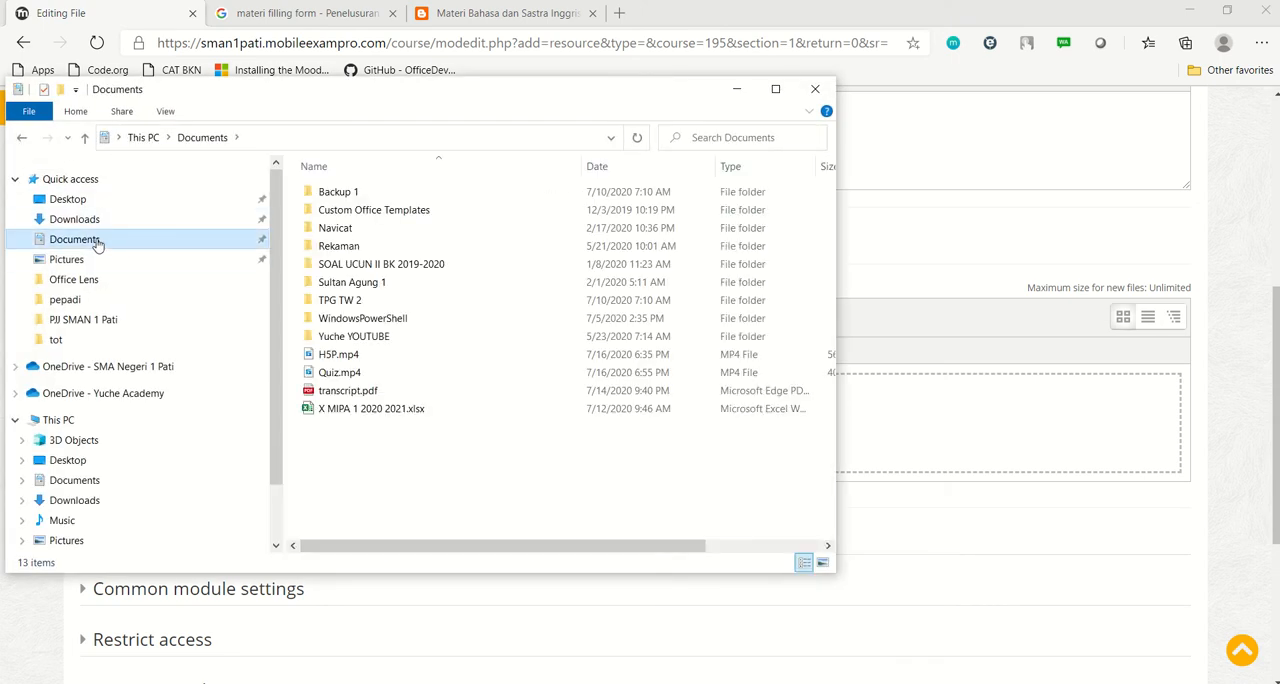
click(360, 392)
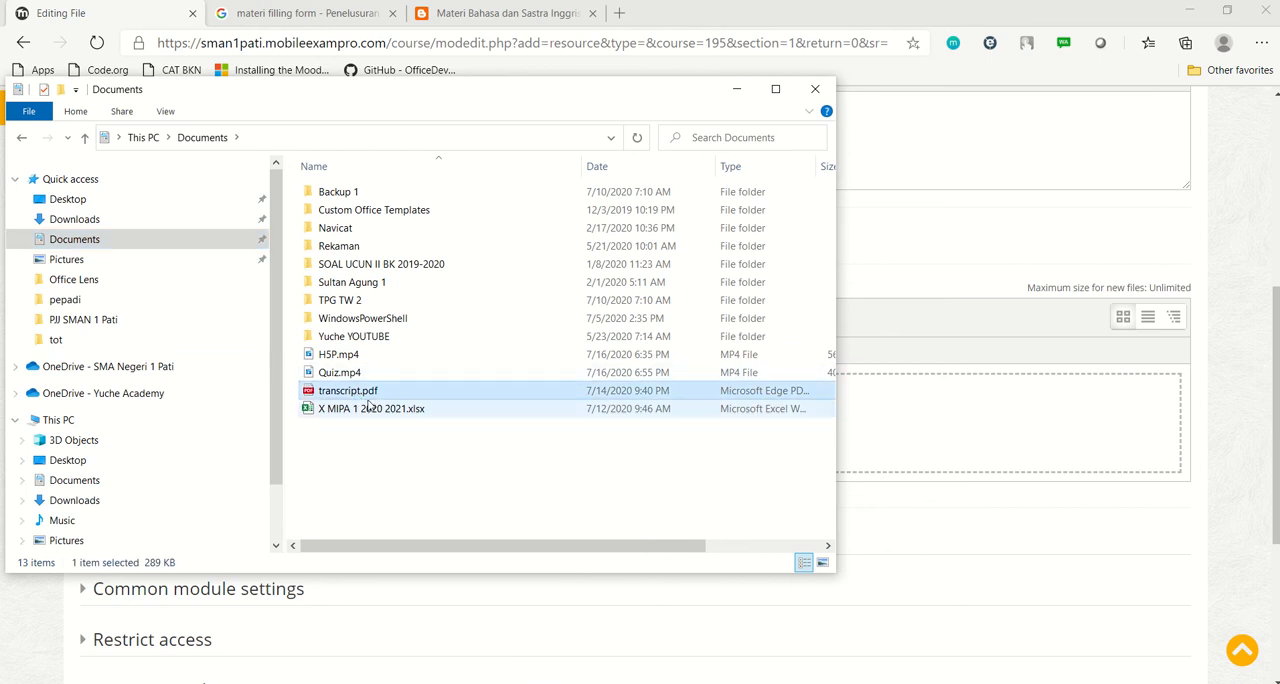
drag(366, 398, 938, 418)
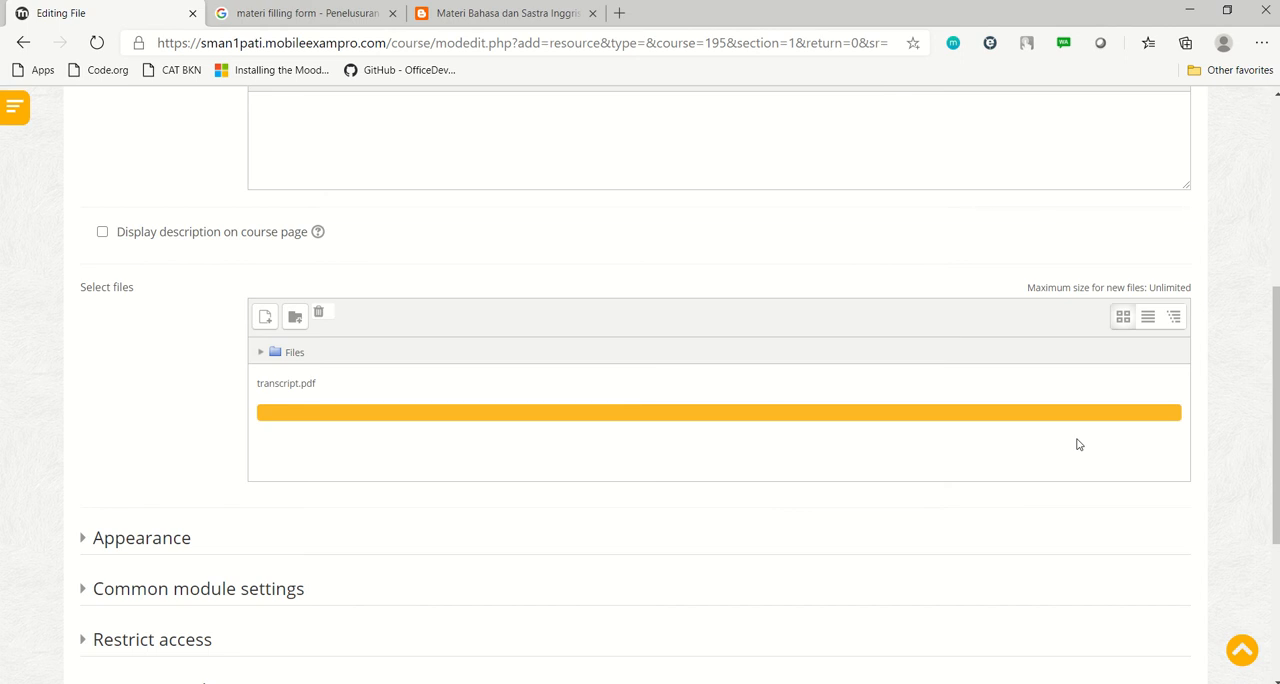
Review the file resource's name, description, uploaded file and remaining settings sections
scroll(1148, 360, up, 4)
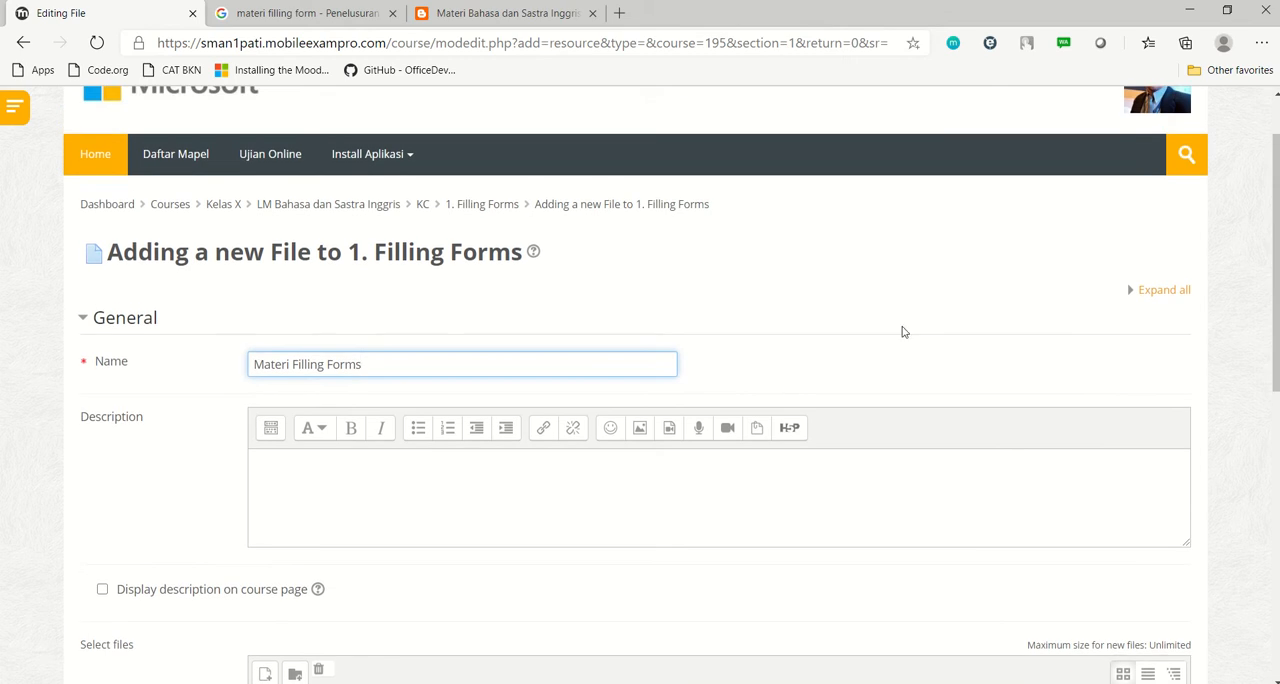
click(614, 477)
scroll(614, 479, down, 4)
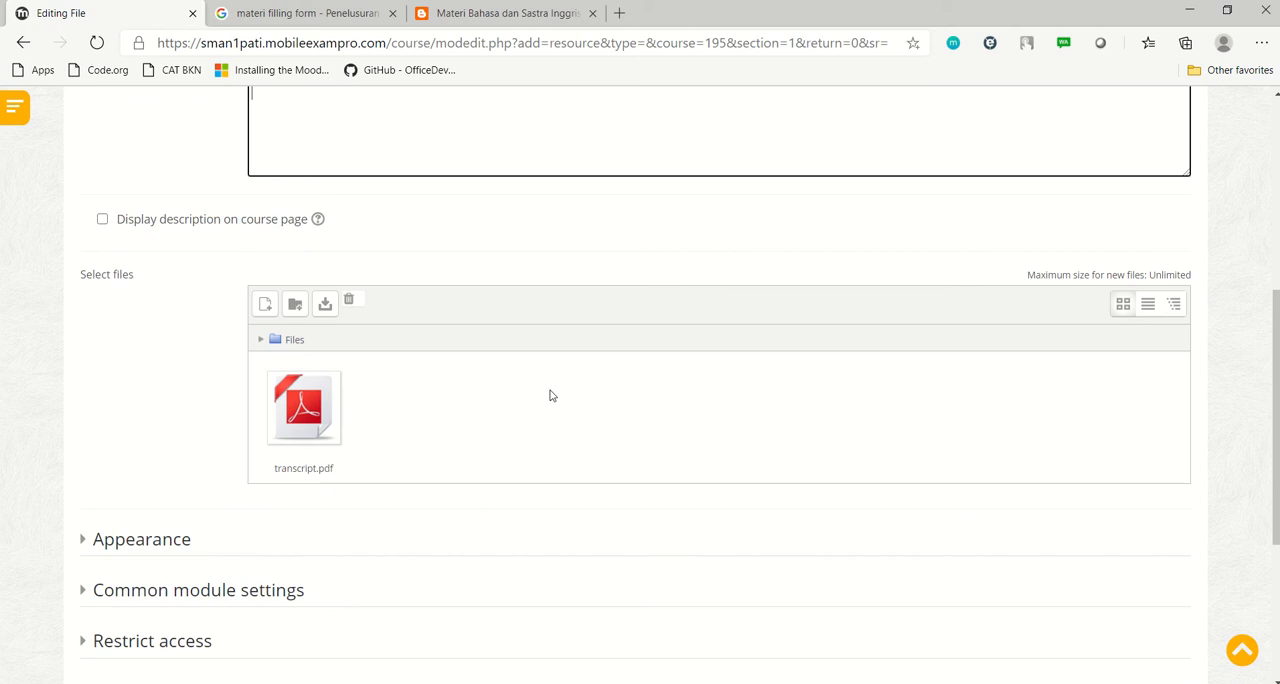
scroll(549, 396, down, 3)
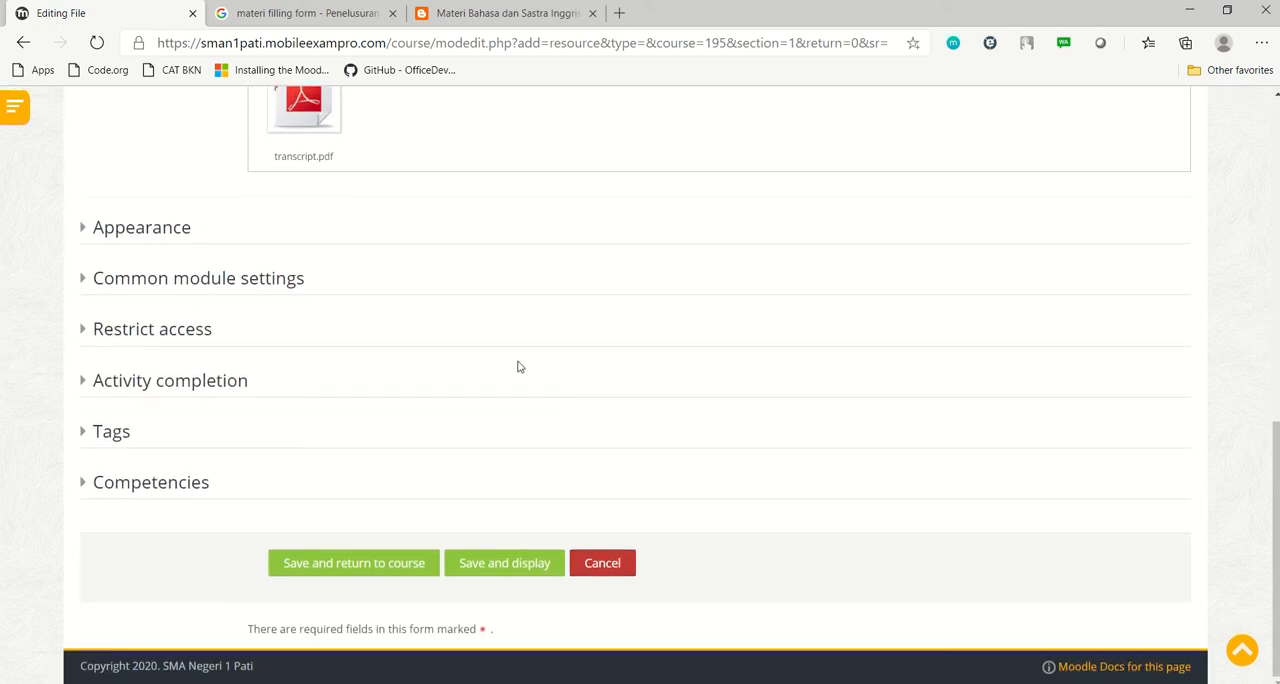
scroll(518, 367, up, 1)
scroll(518, 366, down, 1)
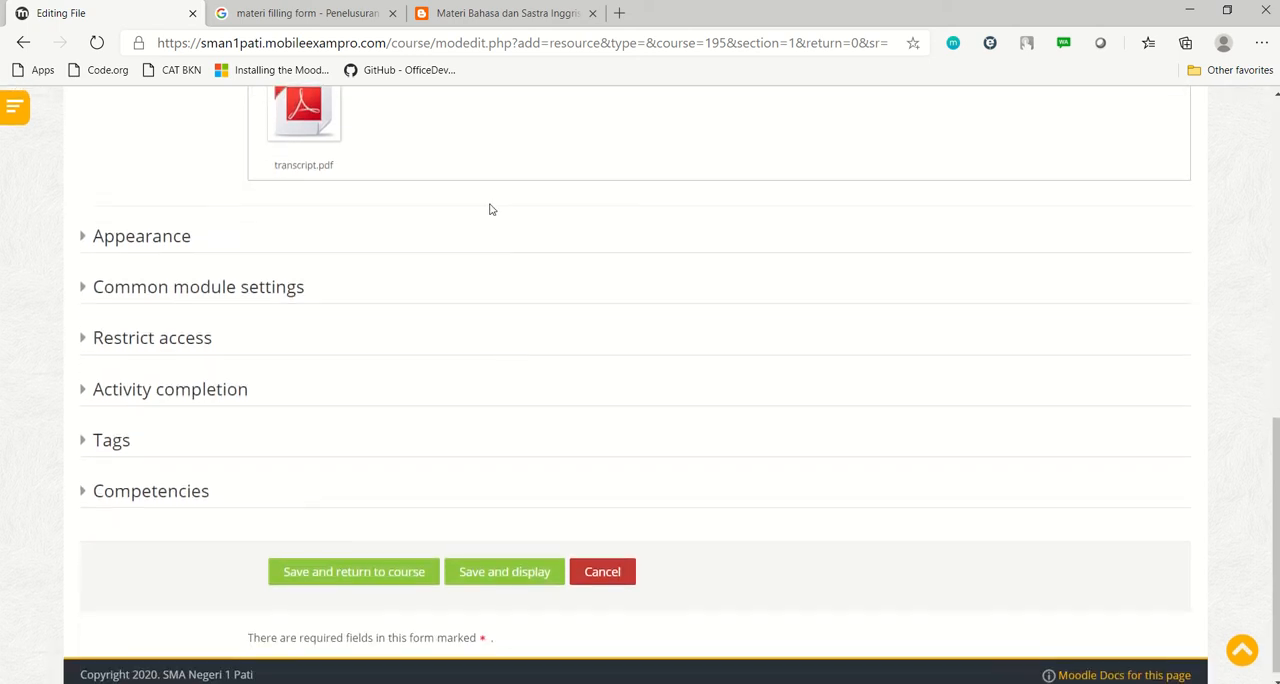
scroll(491, 209, up, 1)
scroll(508, 223, down, 1)
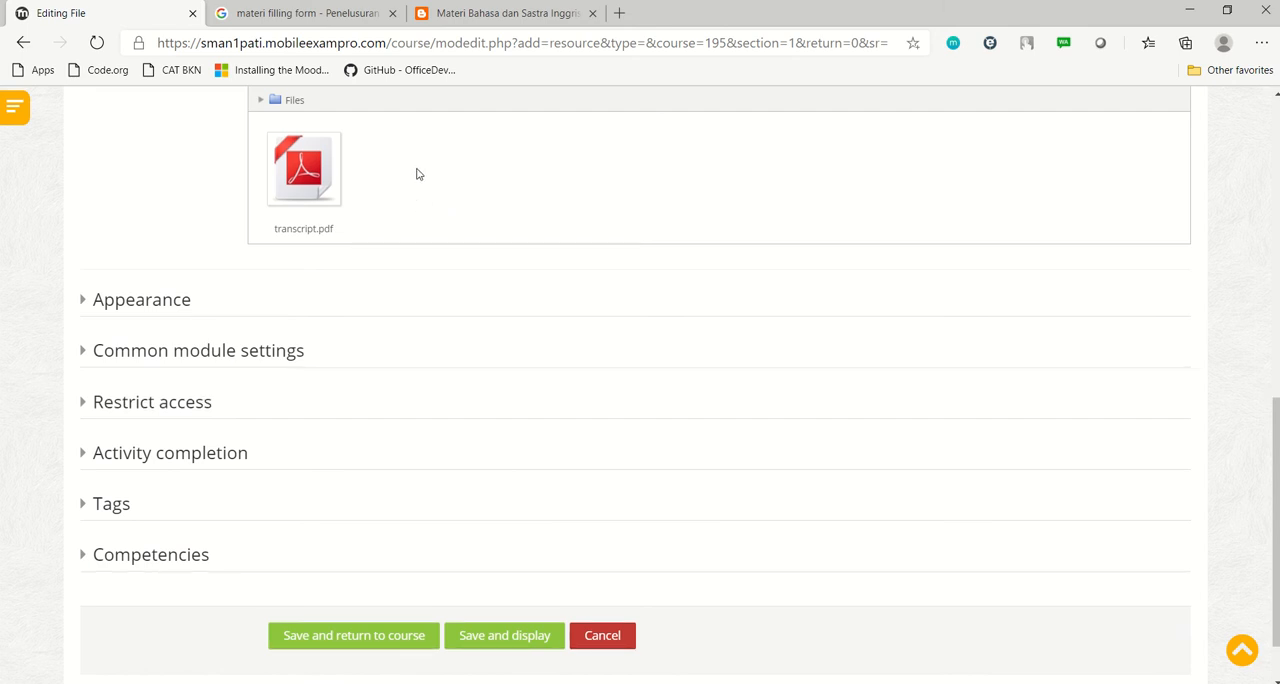
scroll(418, 174, down, 1)
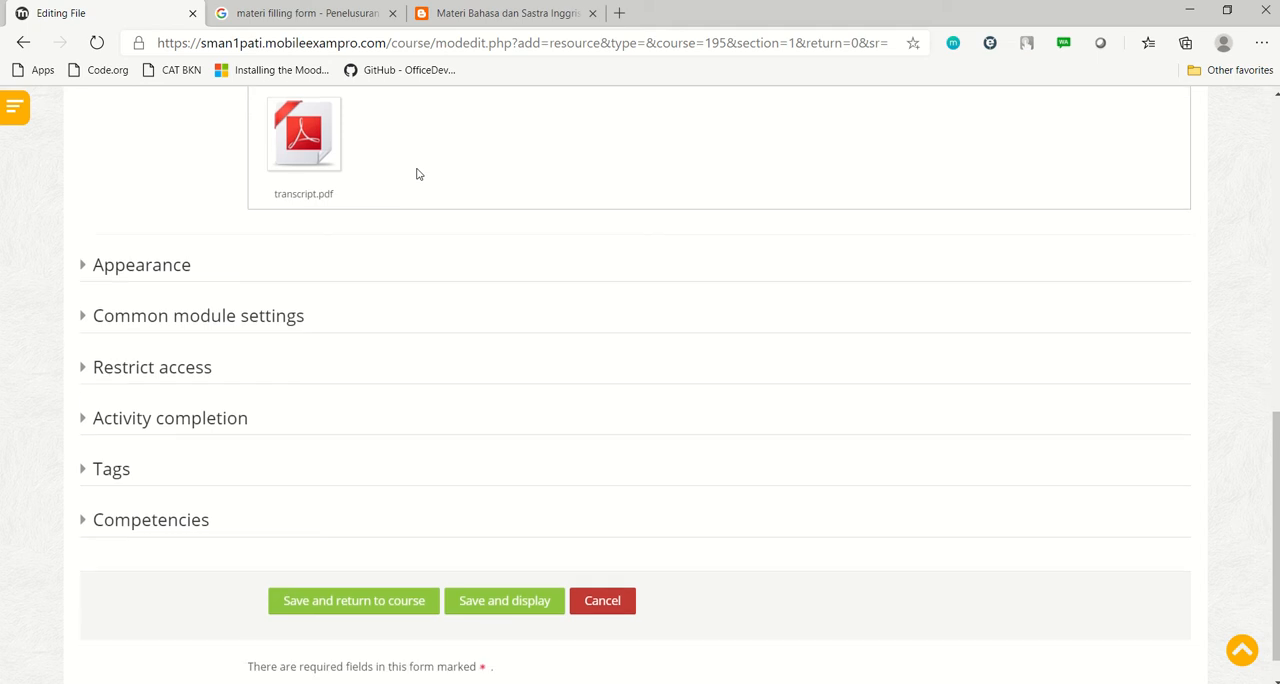
Add a Date access restriction to the file resource
click(84, 370)
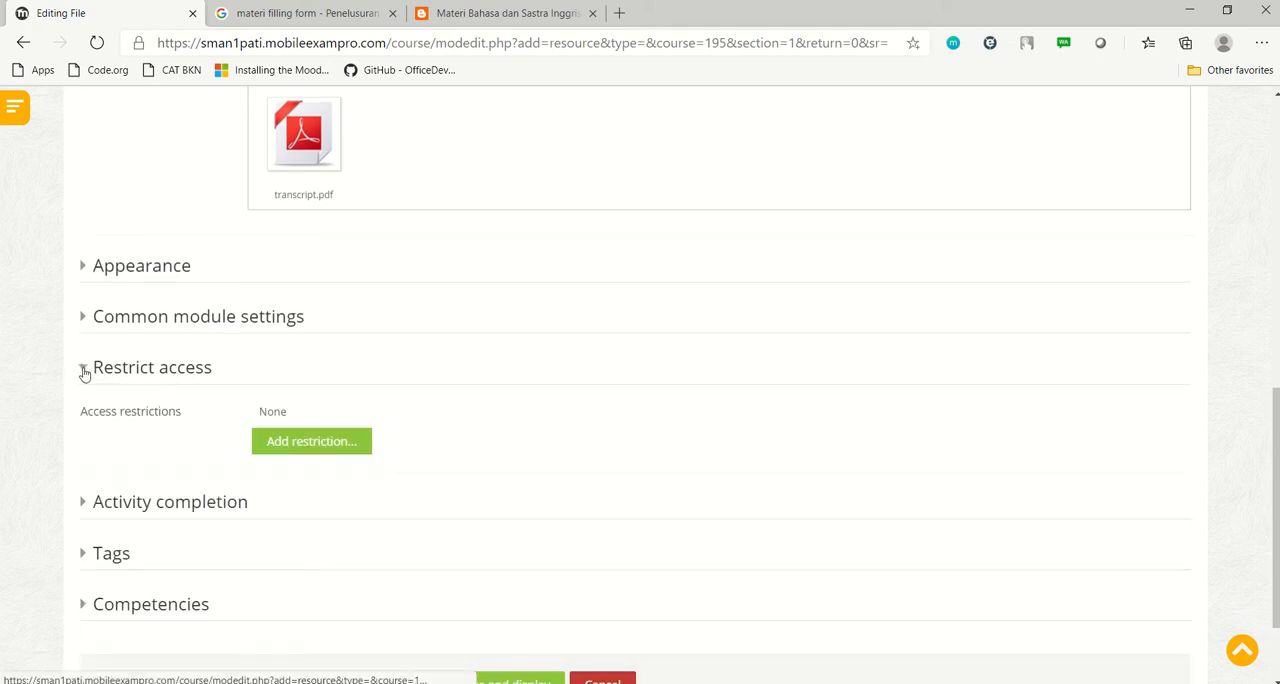
click(84, 370)
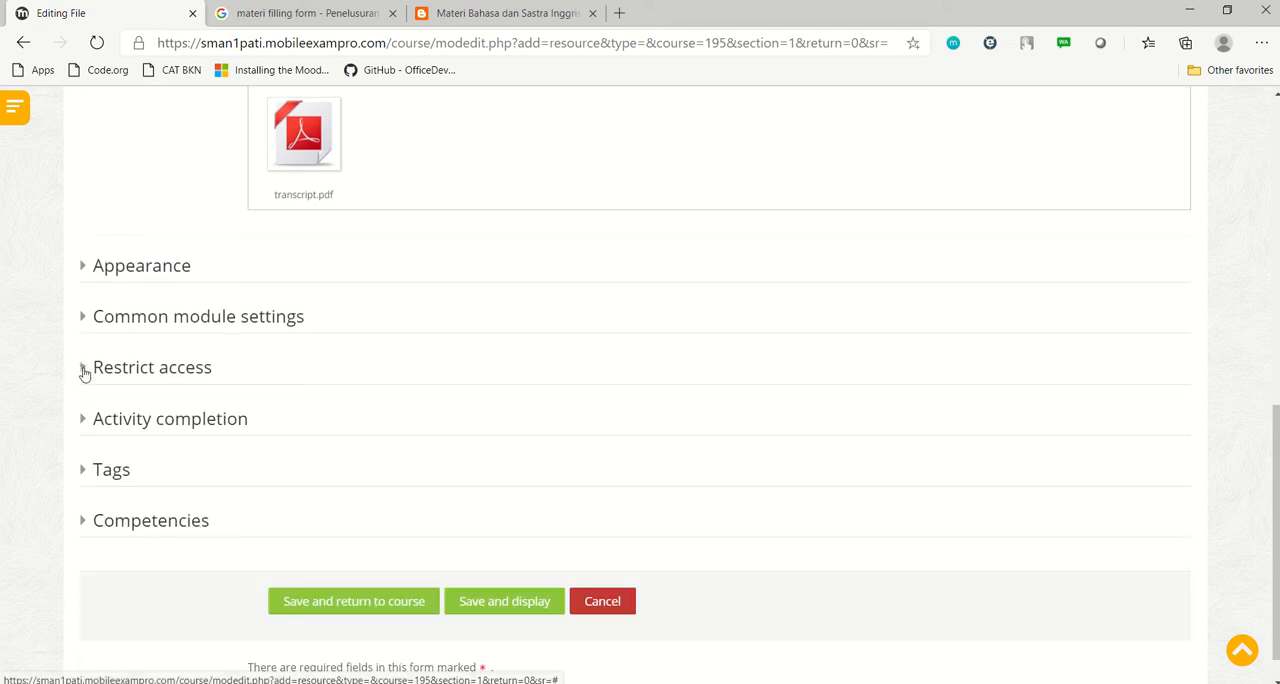
click(84, 370)
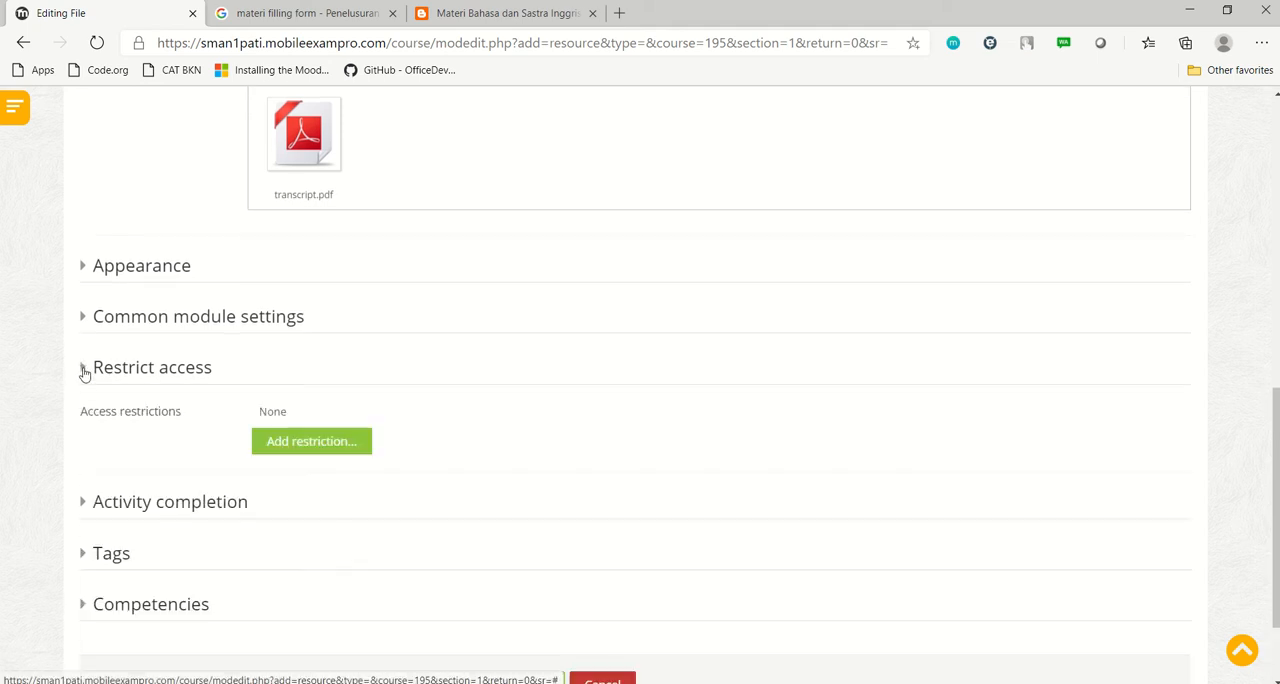
click(304, 440)
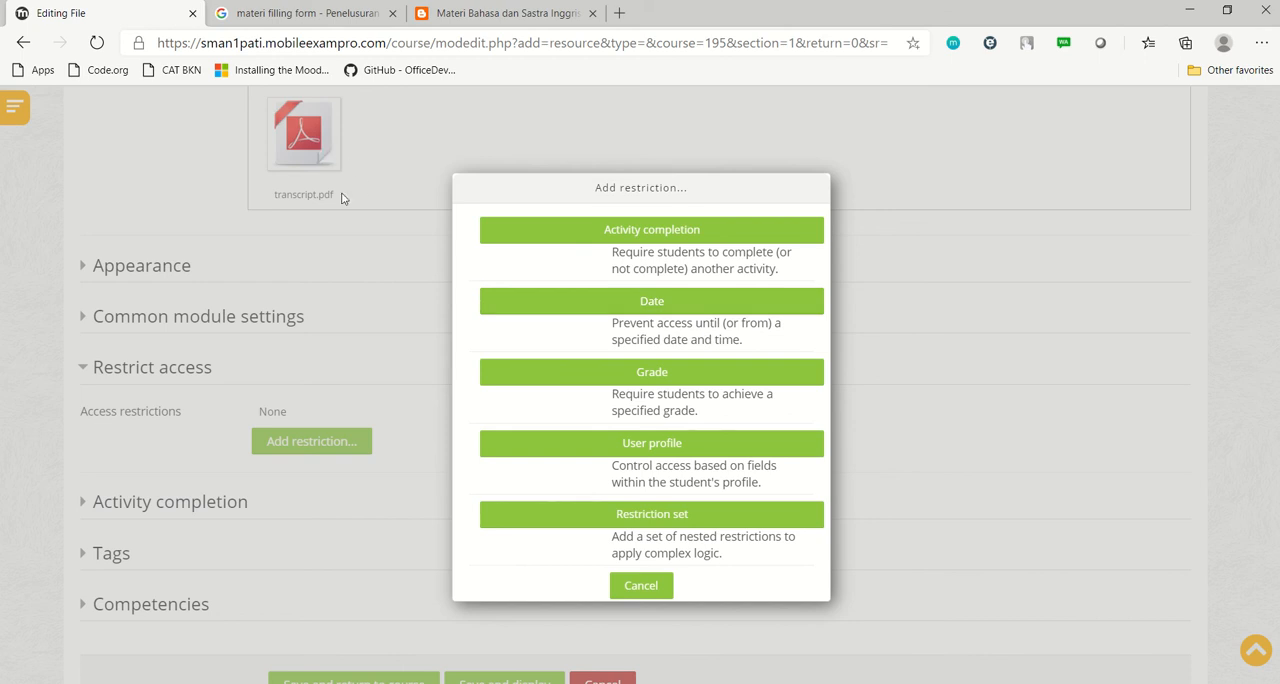
click(678, 327)
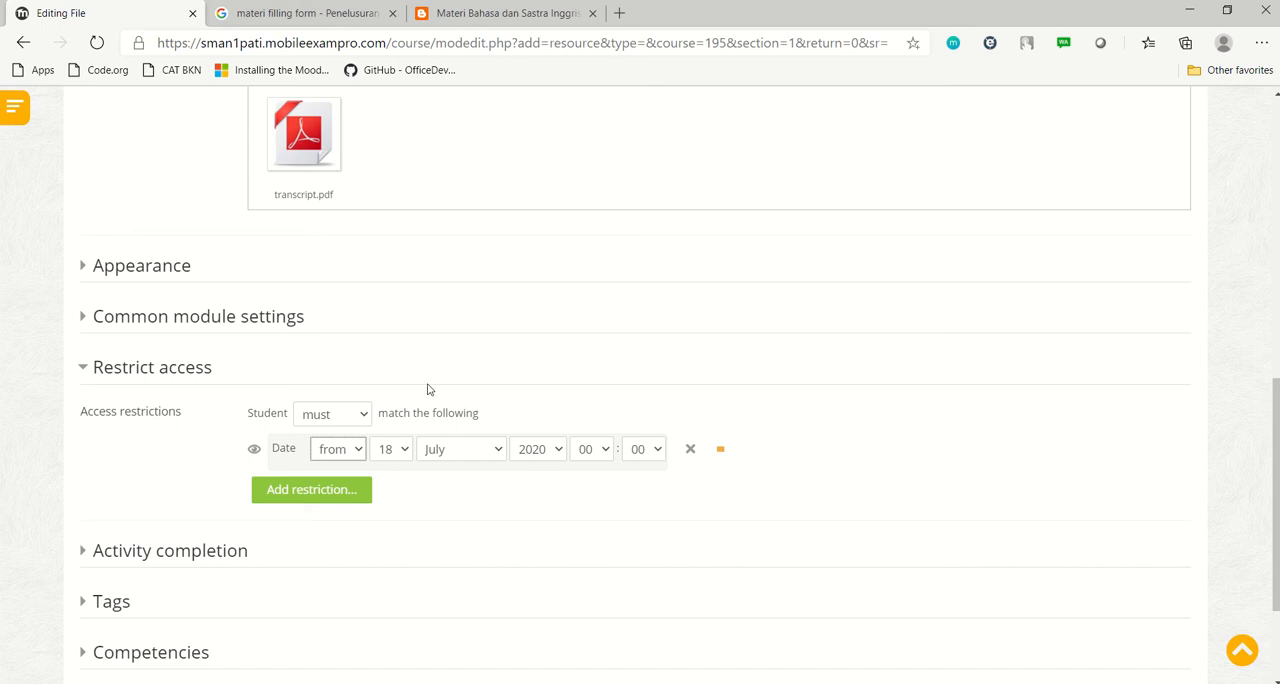
Set the Date restriction's day to 21 so access starts from 21 July 2020
click(1212, 683)
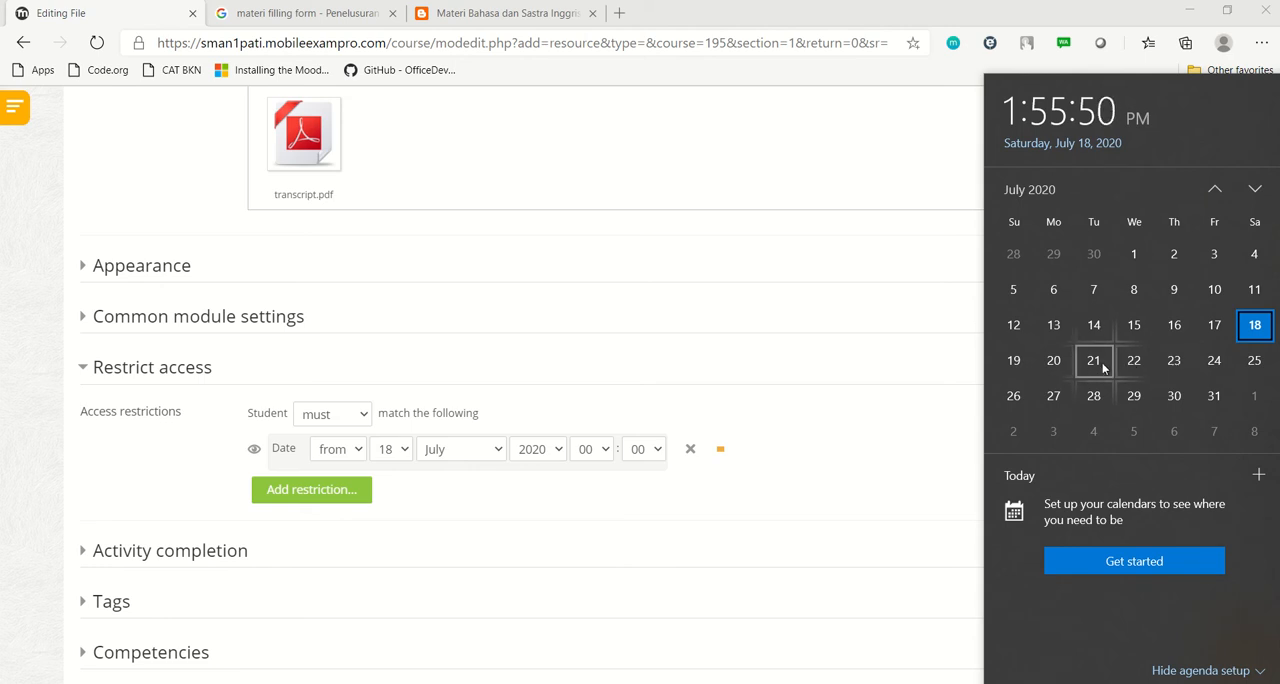
click(404, 454)
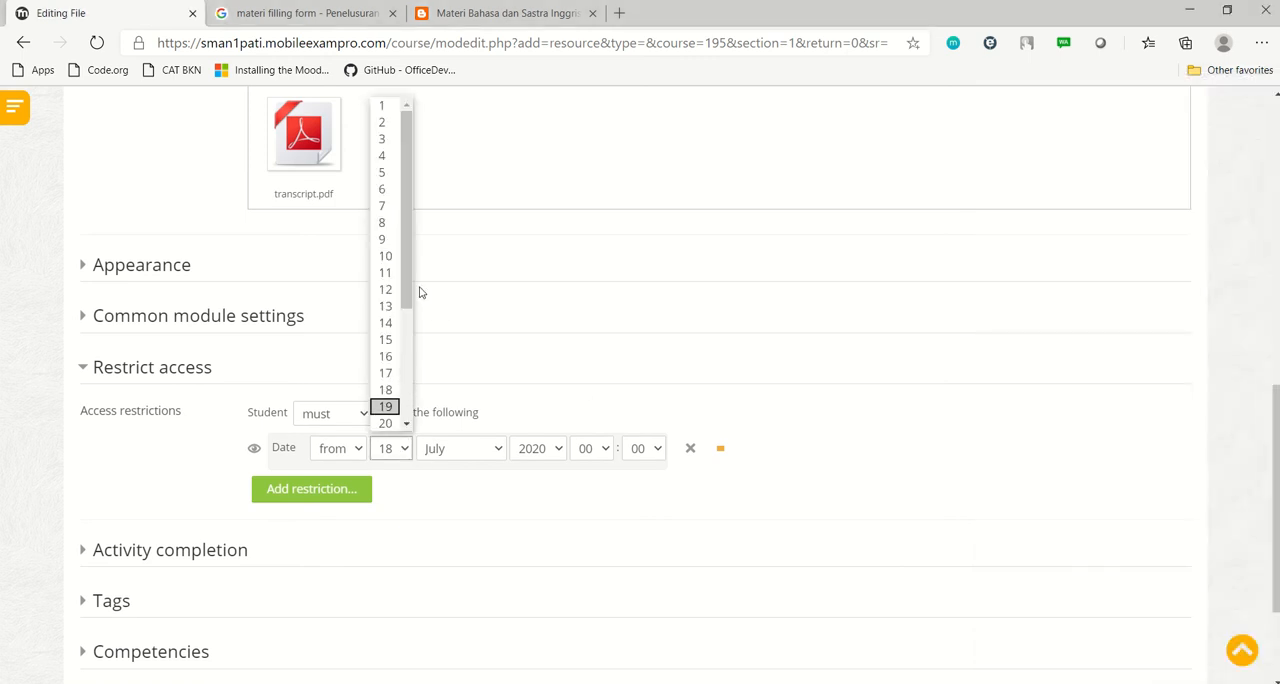
scroll(410, 290, down, 2)
click(386, 347)
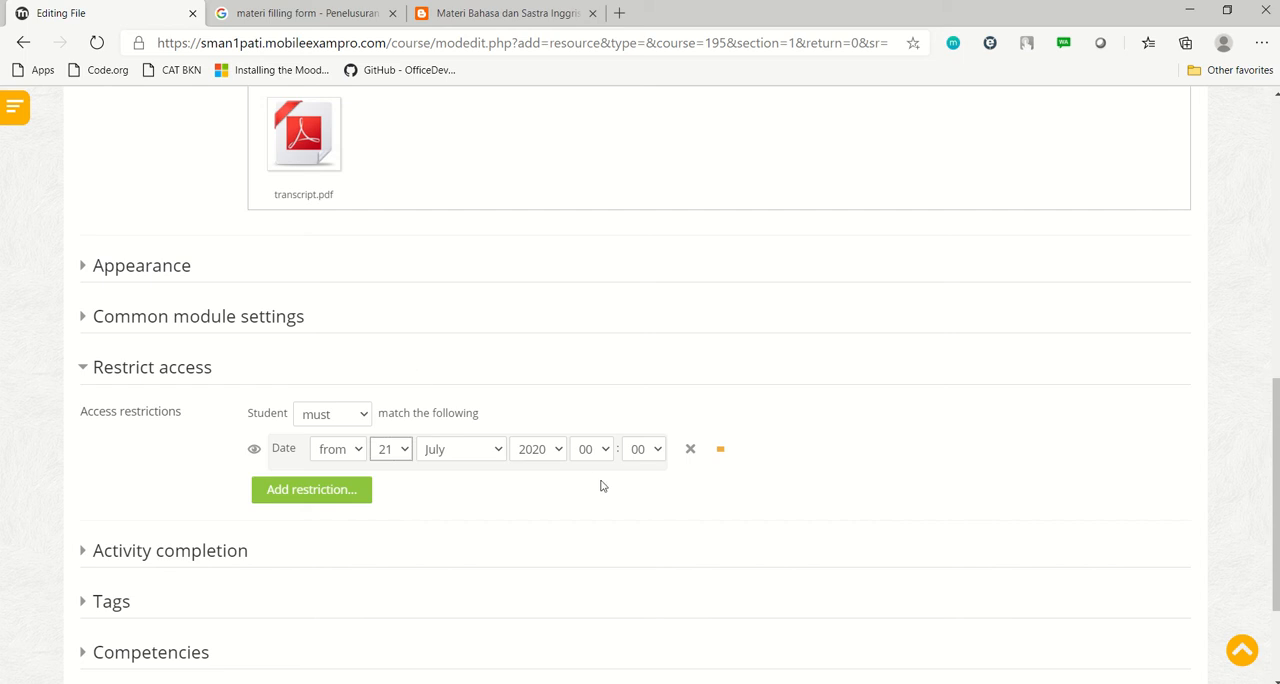
Save the Materi Filling Forms file resource and return to the course
click(335, 491)
scroll(840, 392, down, 1)
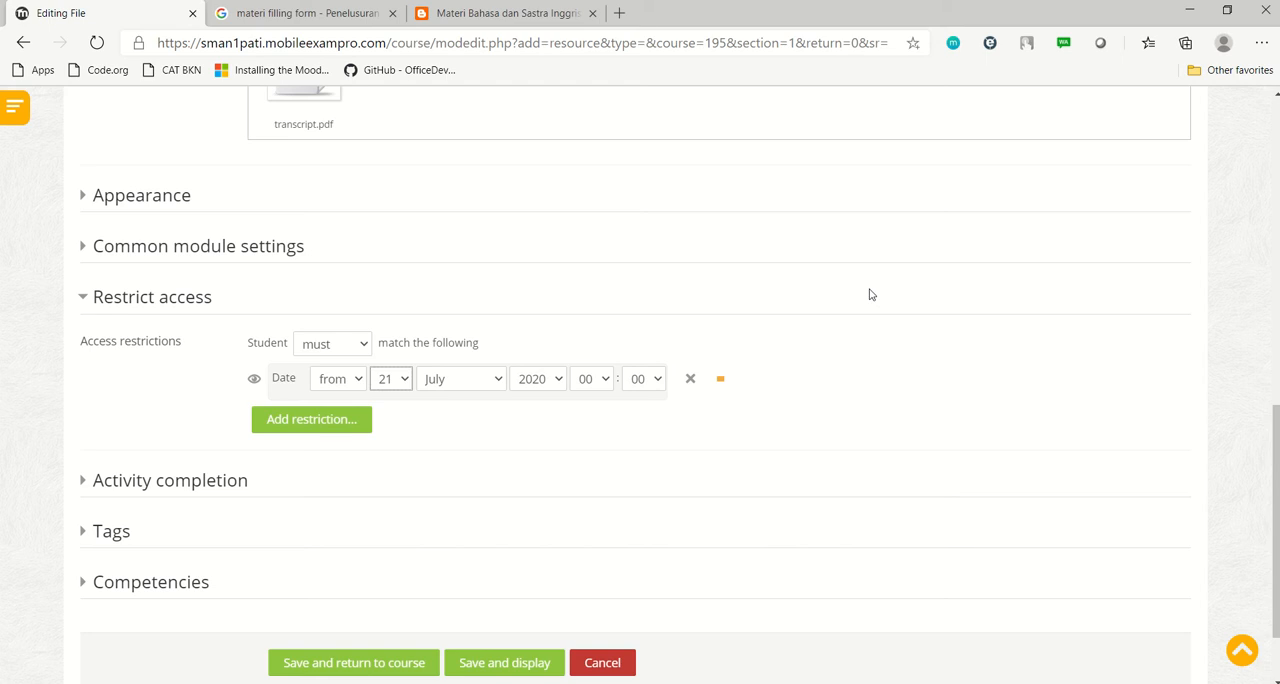
scroll(870, 294, down, 1)
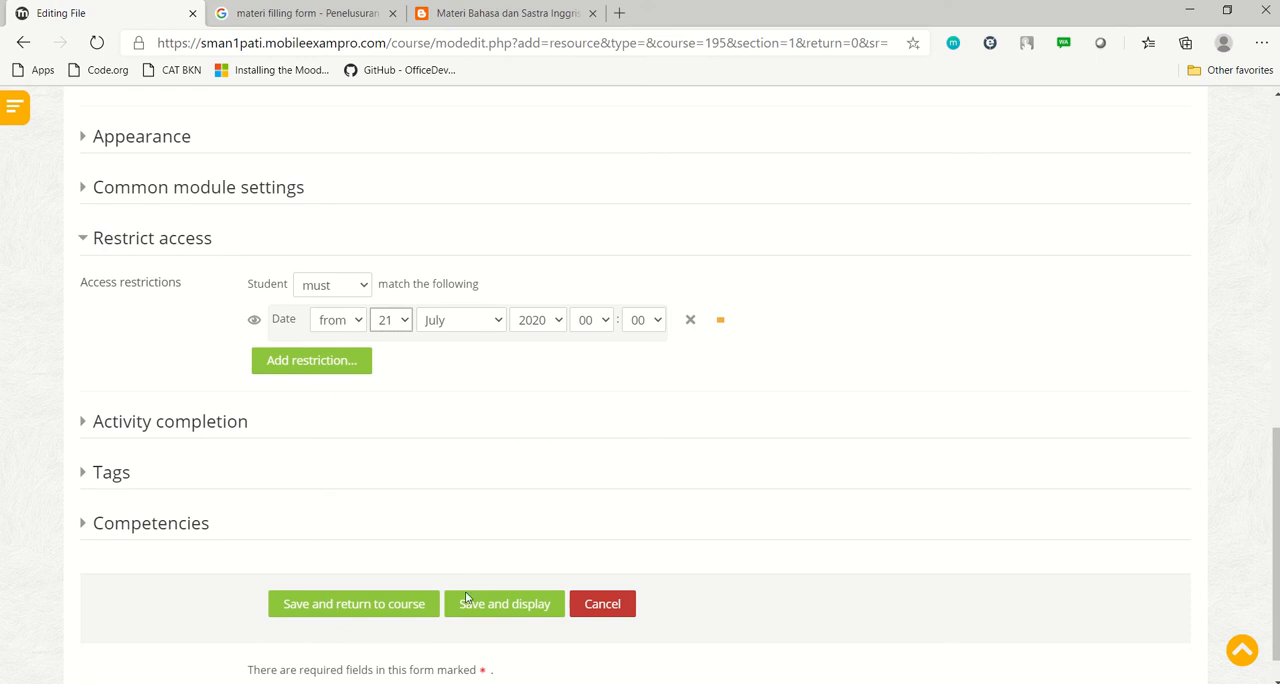
click(373, 613)
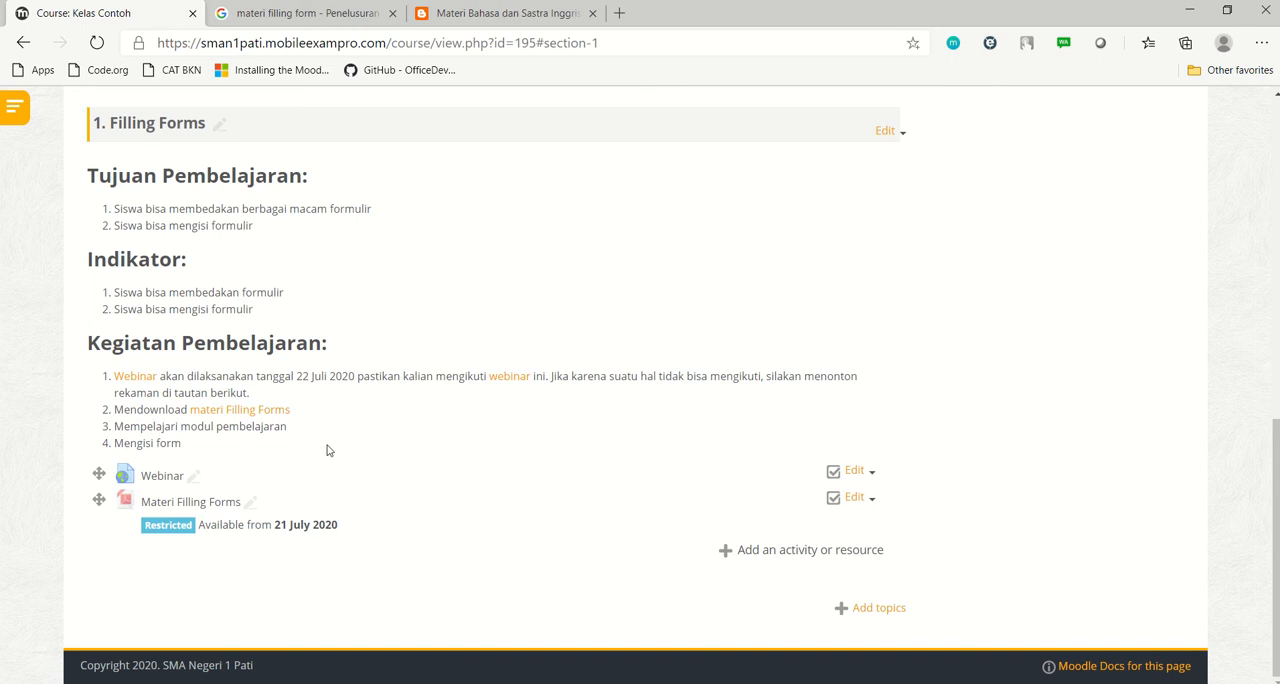
Switch to the Office portal in the Google search tab and open the OneDrive file list
click(325, 13)
click(381, 44)
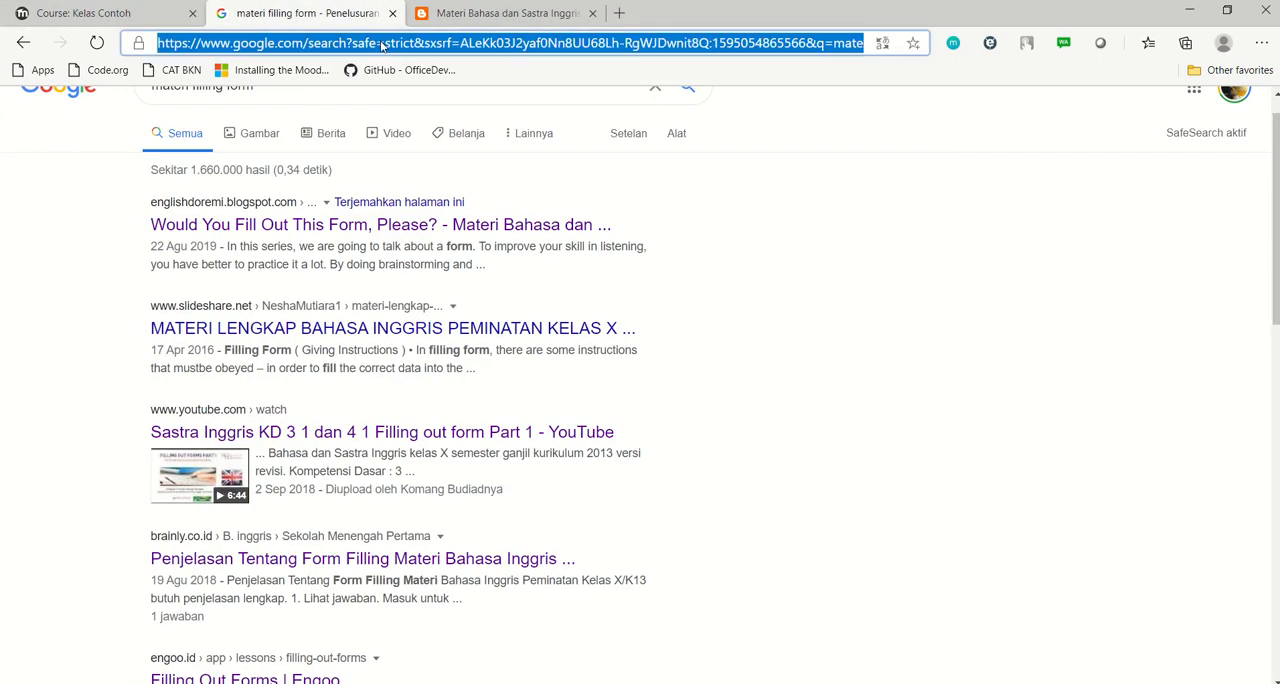
text(porta)
key(Return)
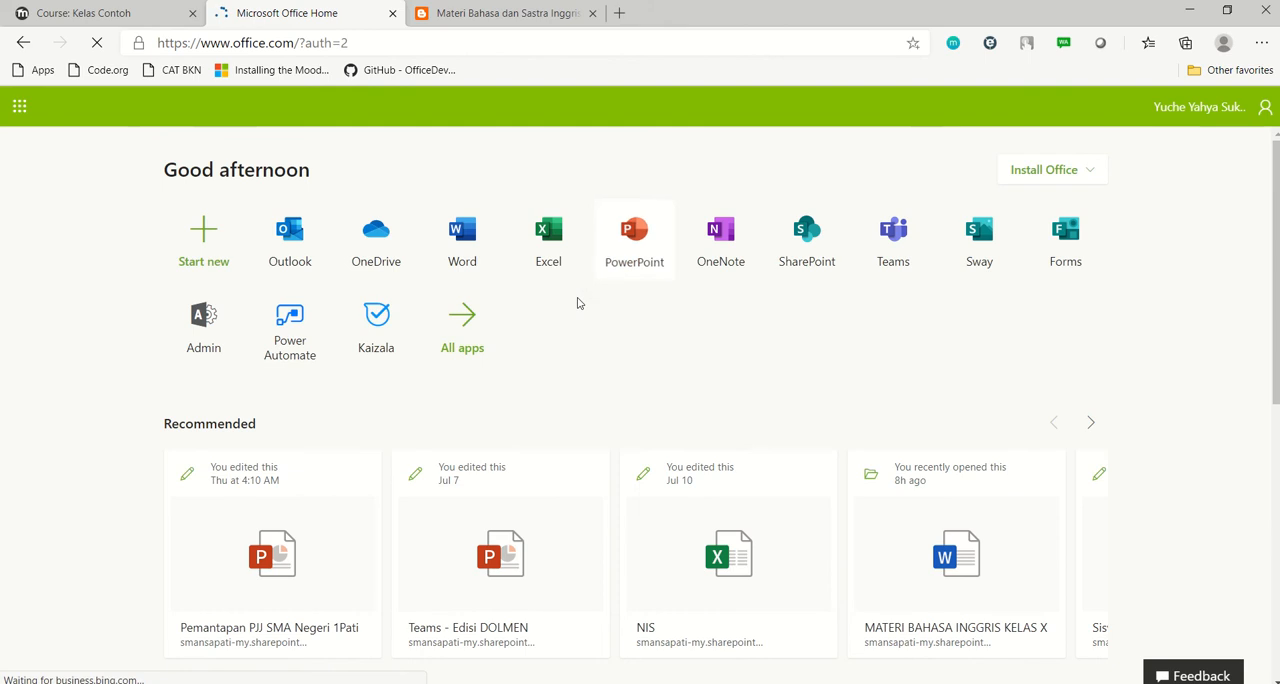
click(364, 249)
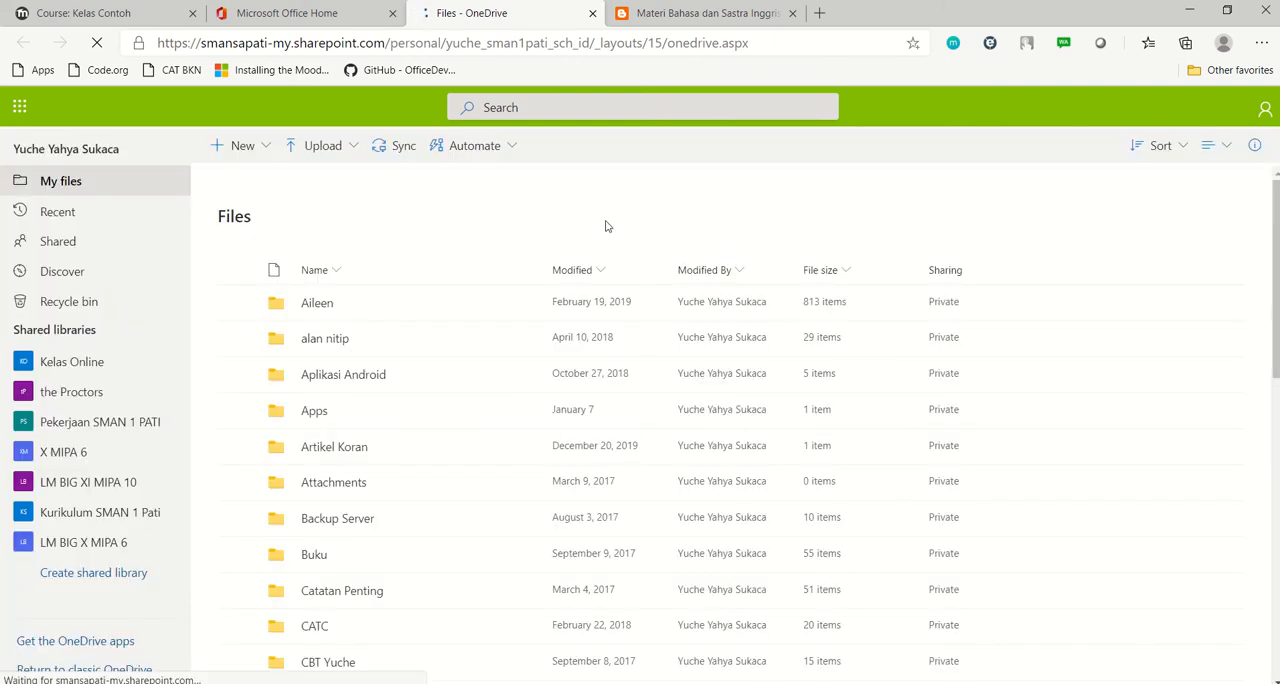
scroll(1130, 310, down, 2)
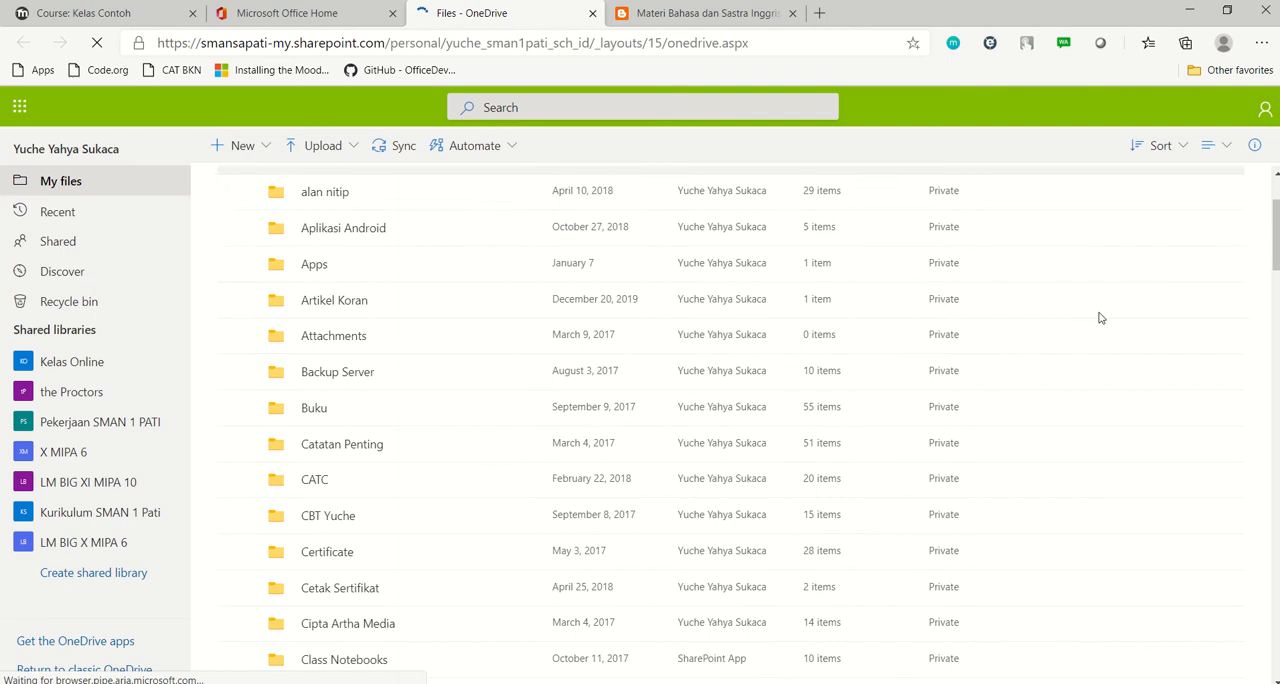
scroll(1100, 318, up, 2)
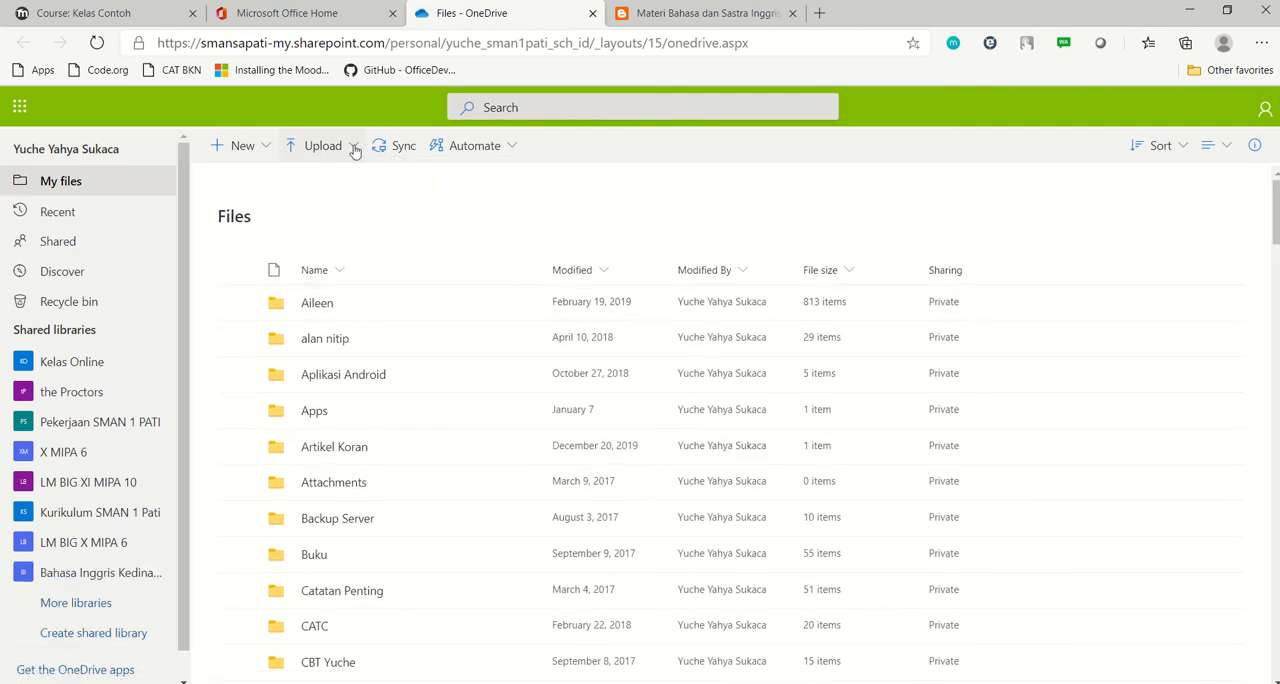
click(355, 150)
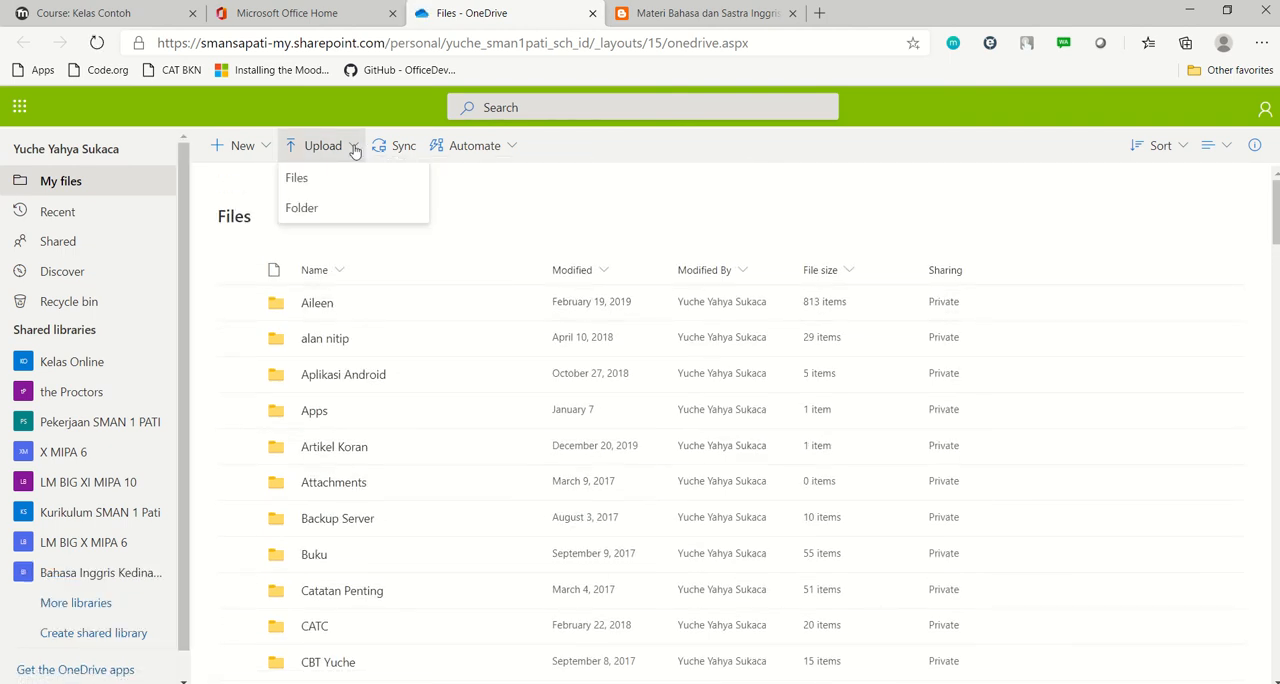
click(298, 178)
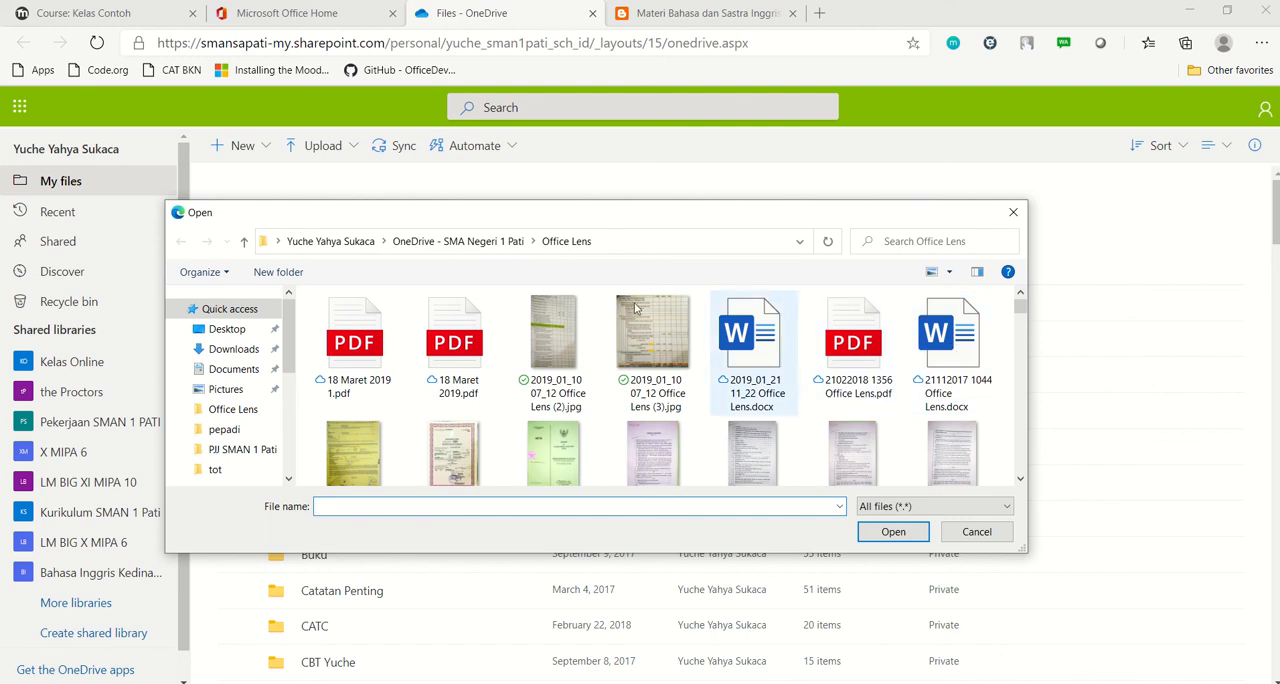
click(233, 370)
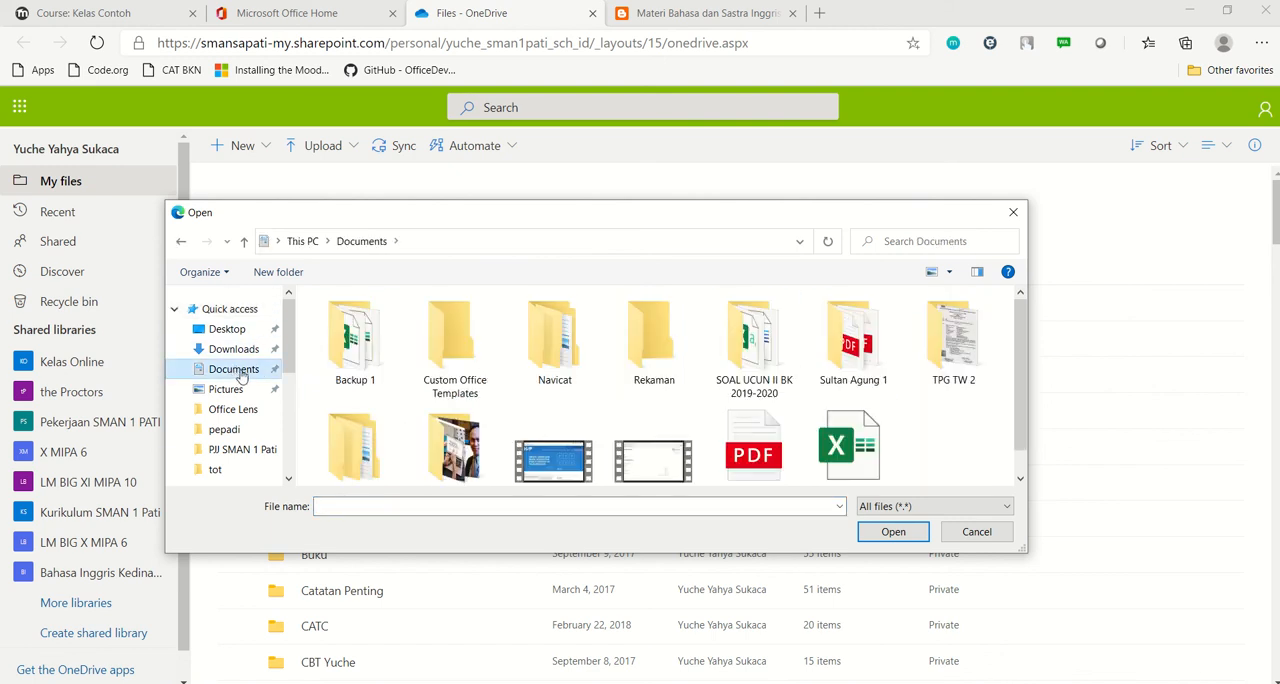
drag(1023, 362, 1031, 436)
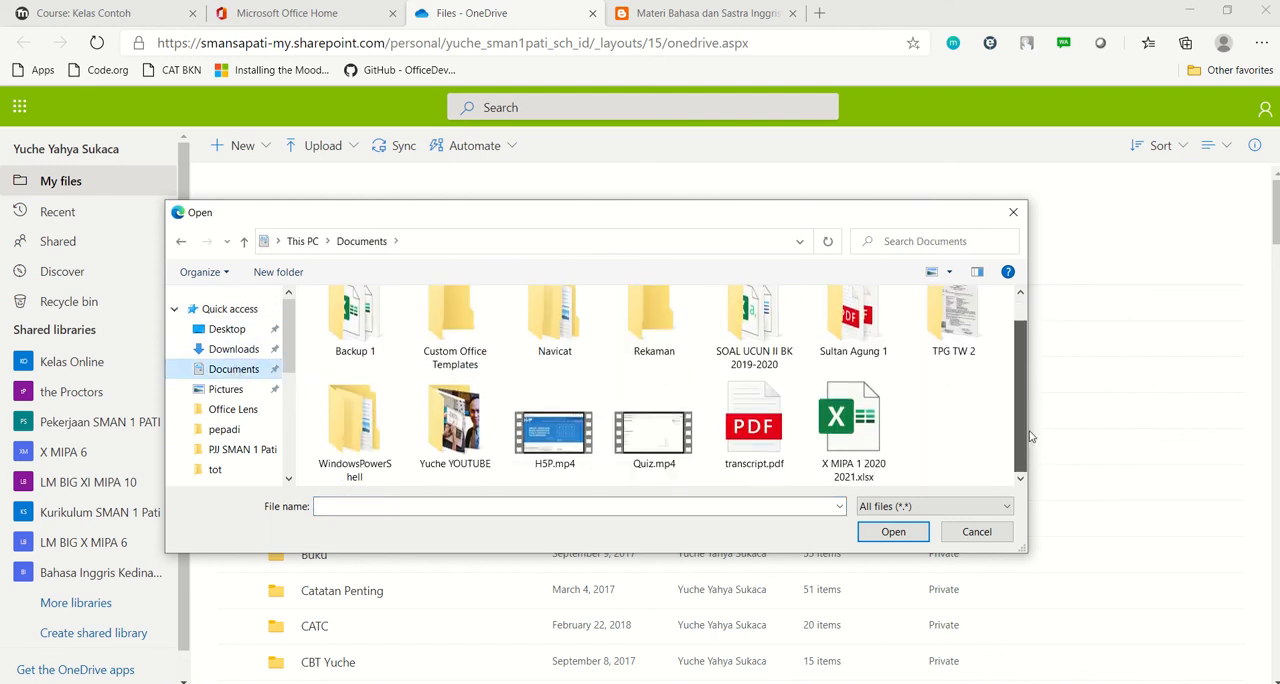
click(762, 444)
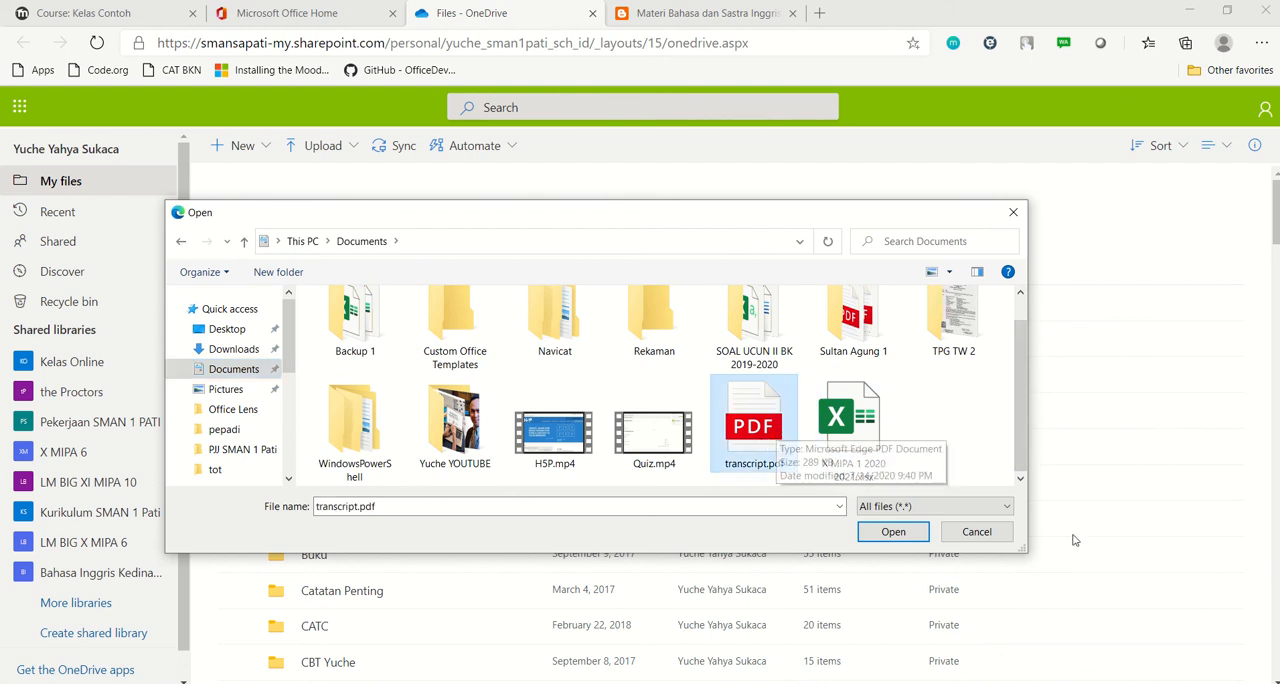
click(1000, 537)
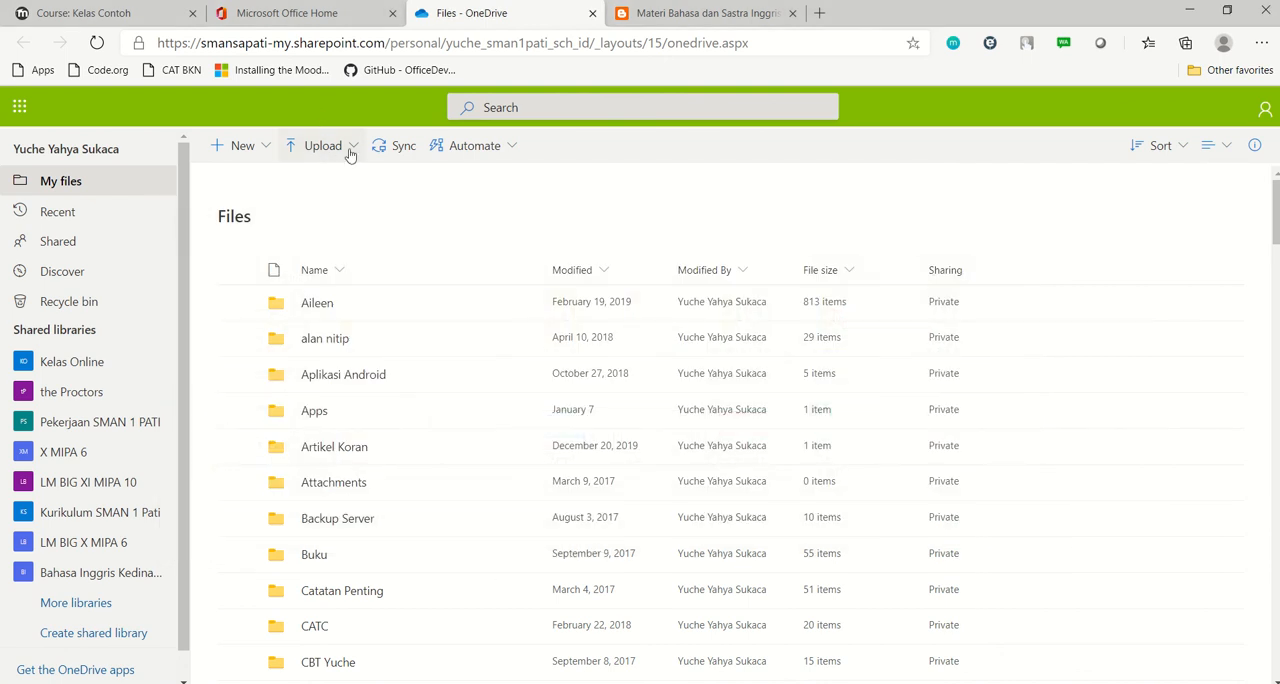
Create a OneDrive folder named "Materi Pembelajaran Daring Contoh" in My files
click(263, 146)
click(258, 180)
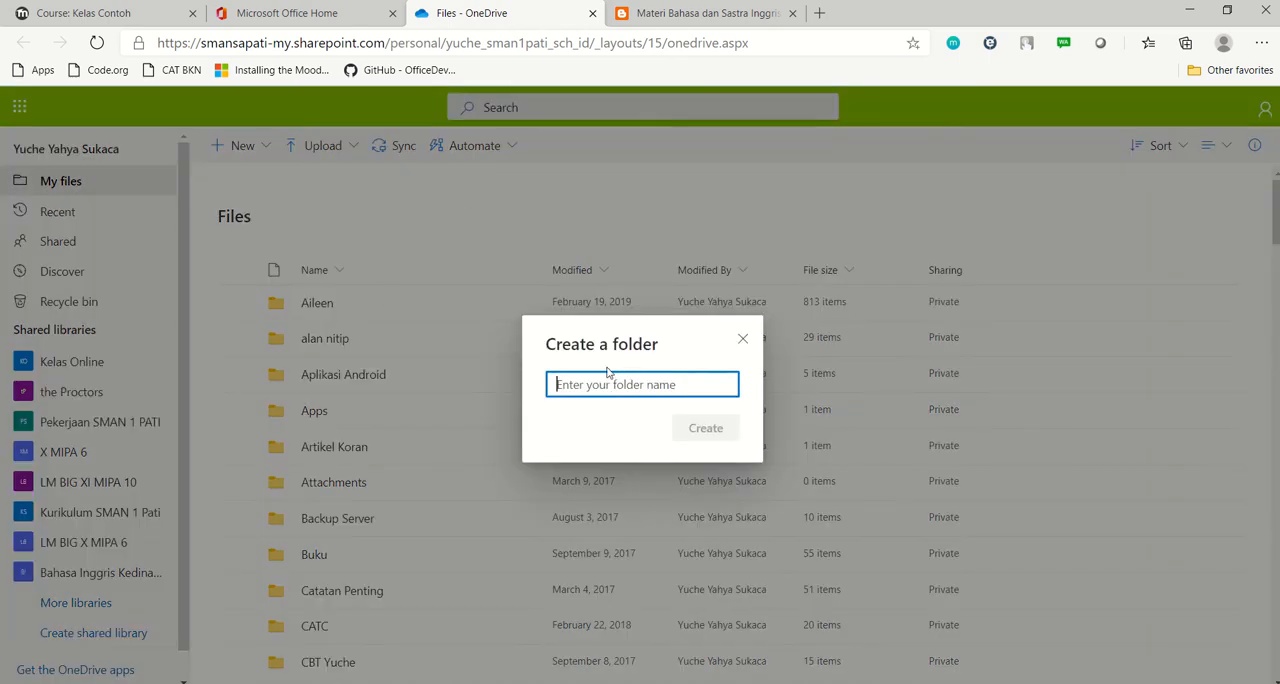
text(Materi)
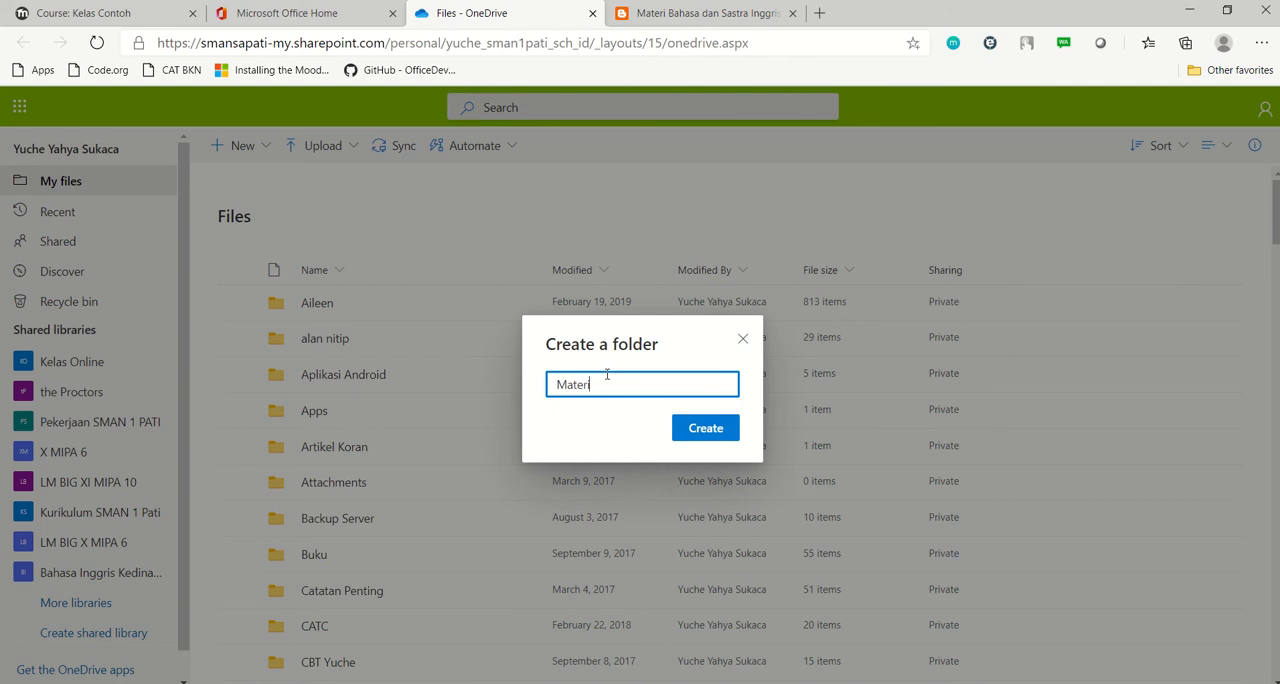
text( Pembelajaran Daring Contoh)
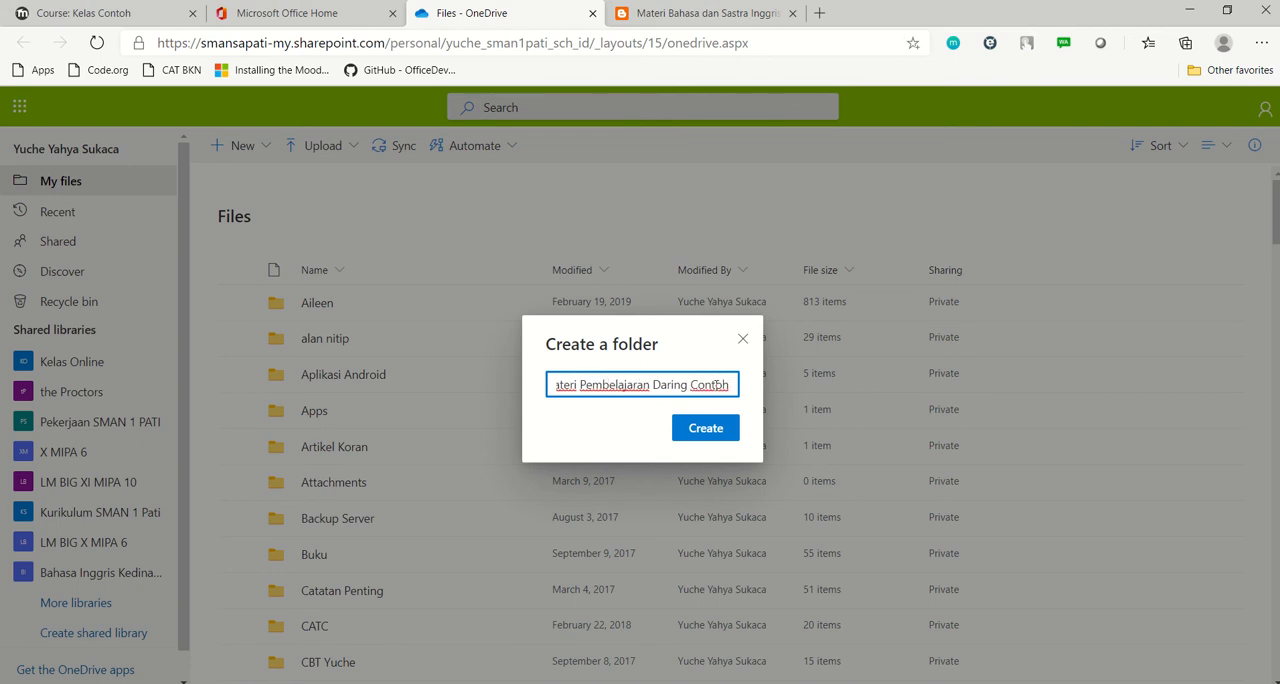
click(707, 428)
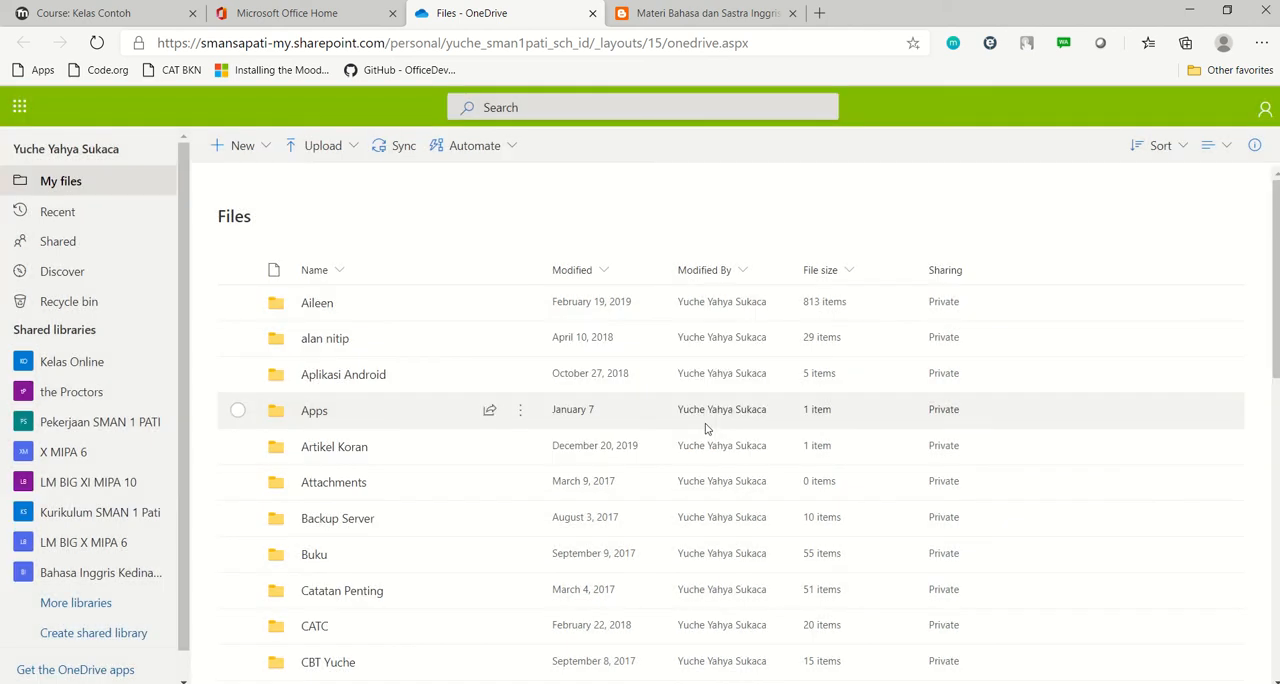
Find the Materi Pembelajaran Daring Contoh folder in the file list and open it
scroll(474, 417, down, 3)
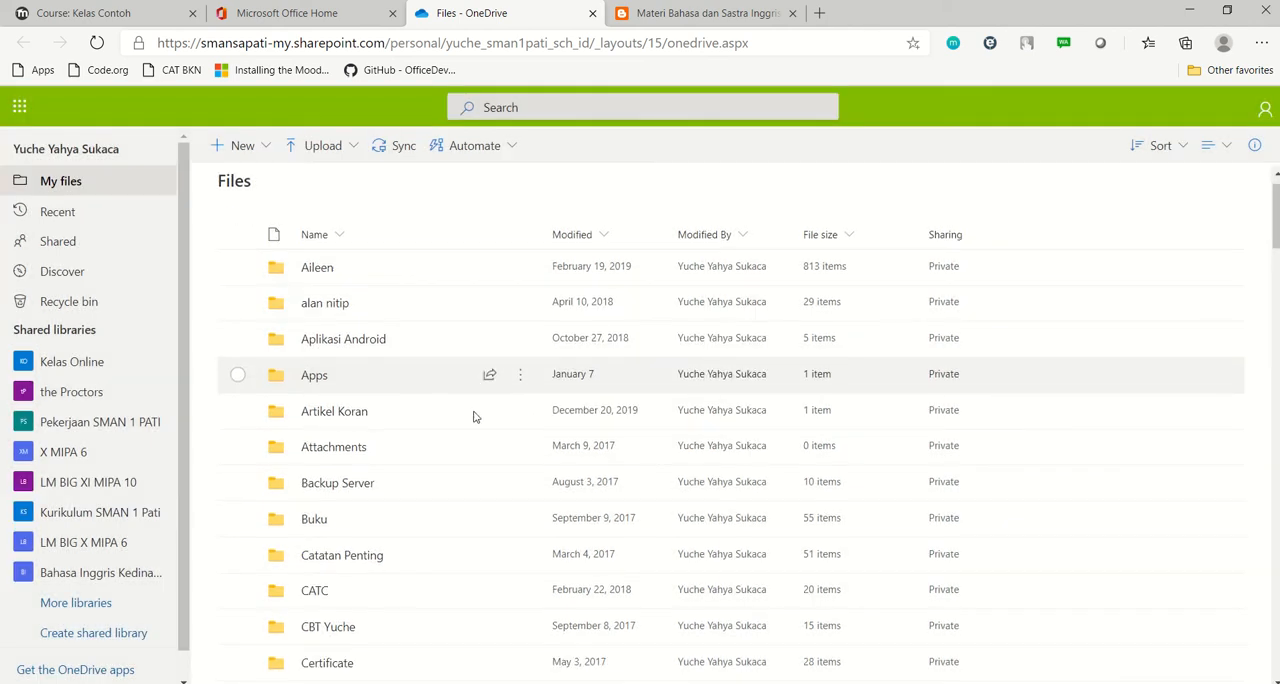
scroll(492, 407, down, 6)
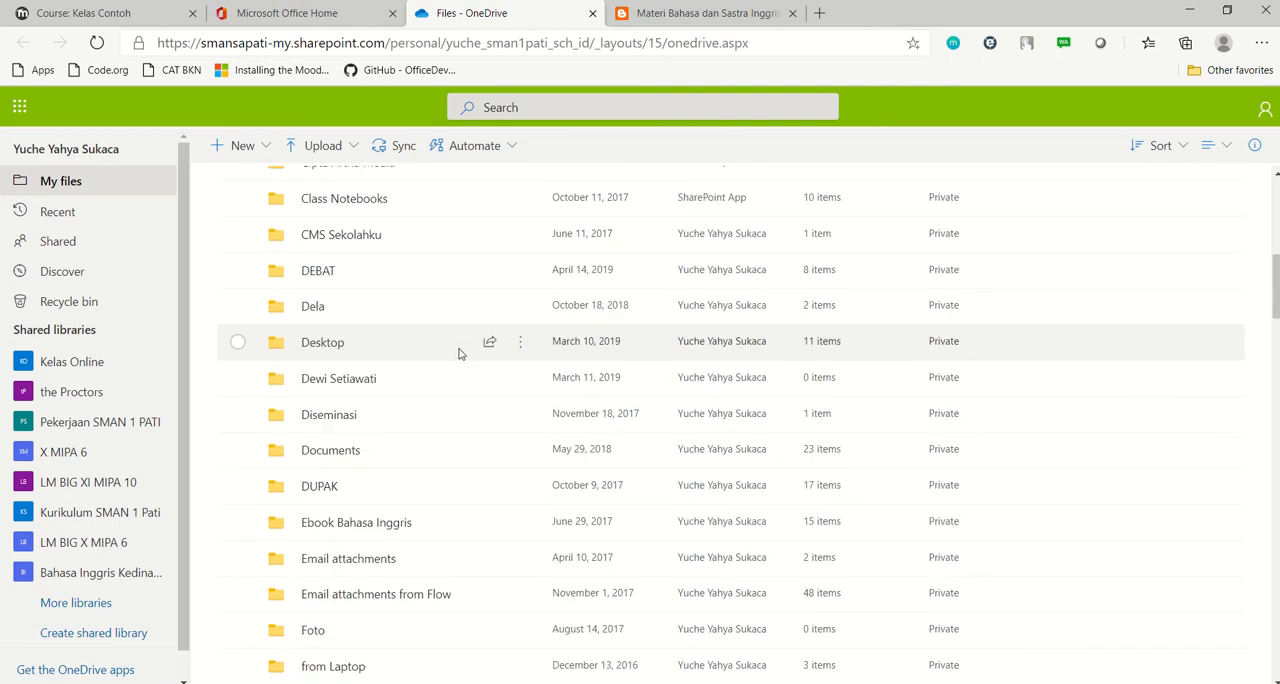
scroll(465, 336, down, 1)
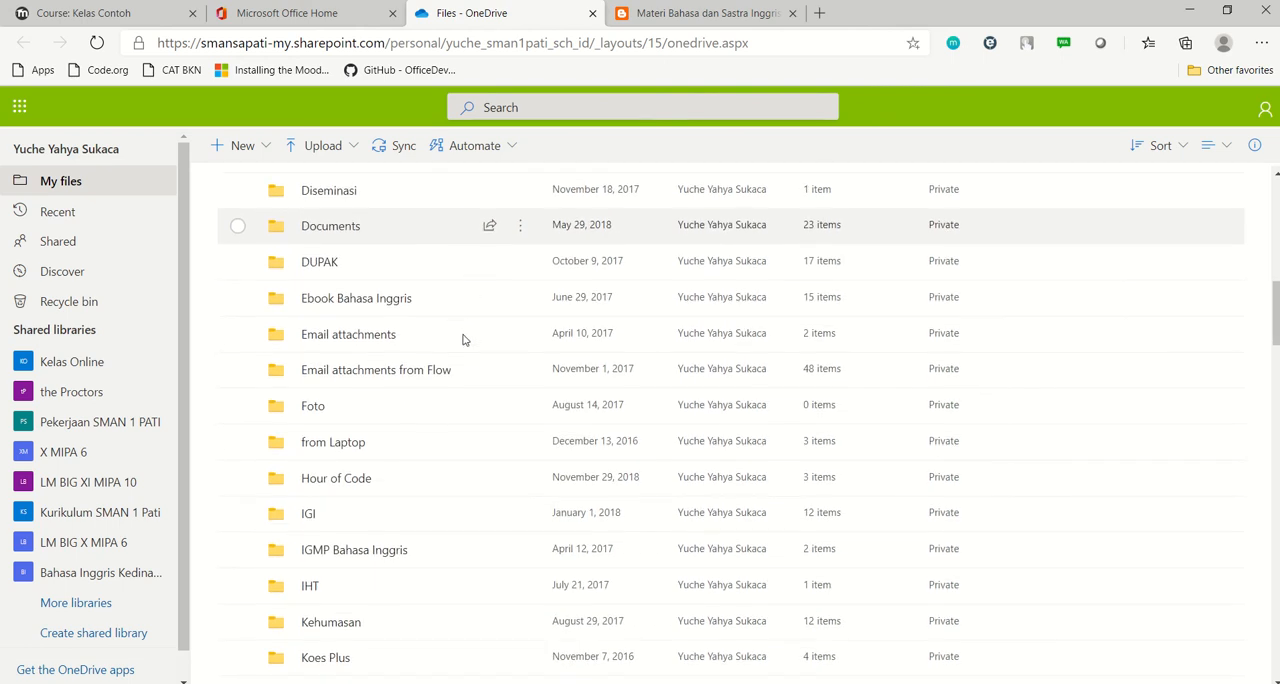
scroll(463, 340, down, 3)
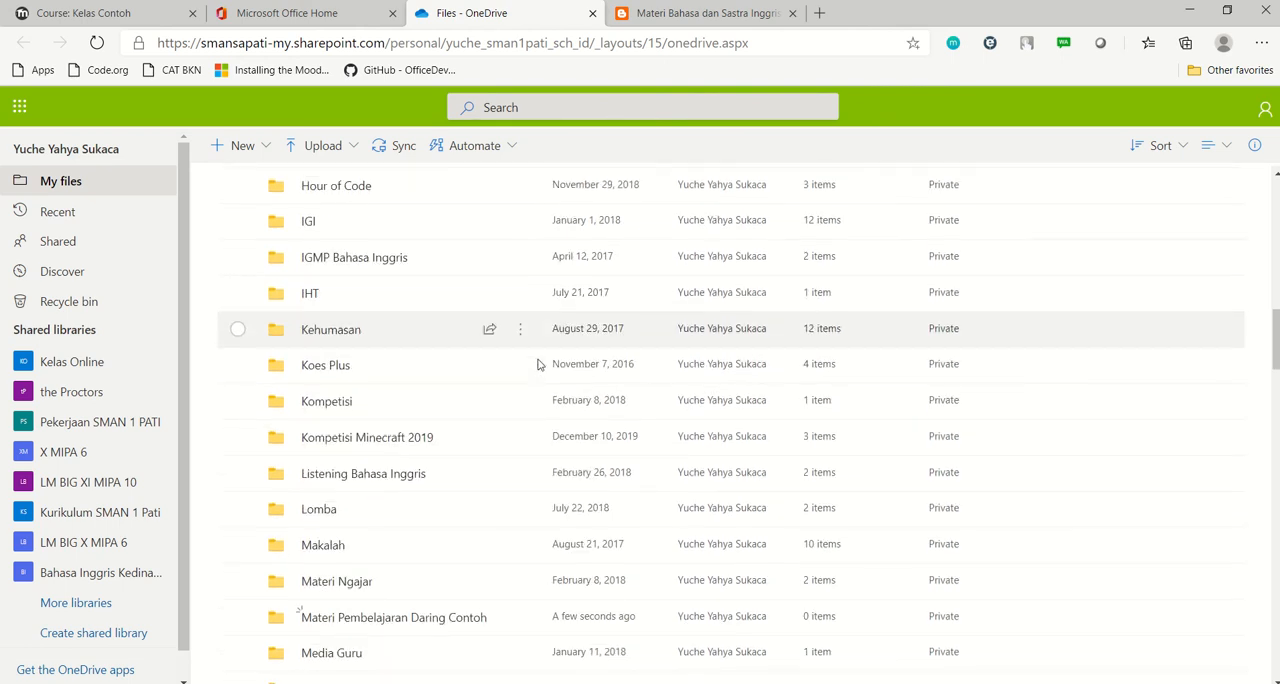
scroll(530, 362, down, 1)
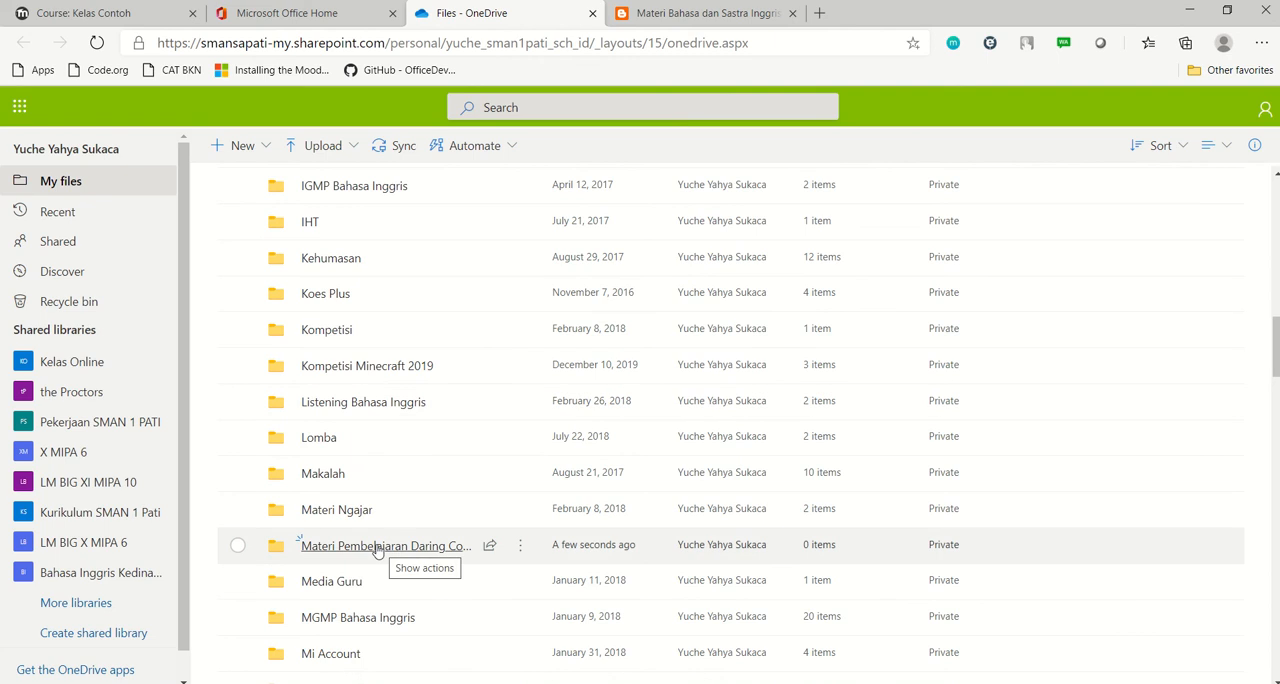
click(377, 548)
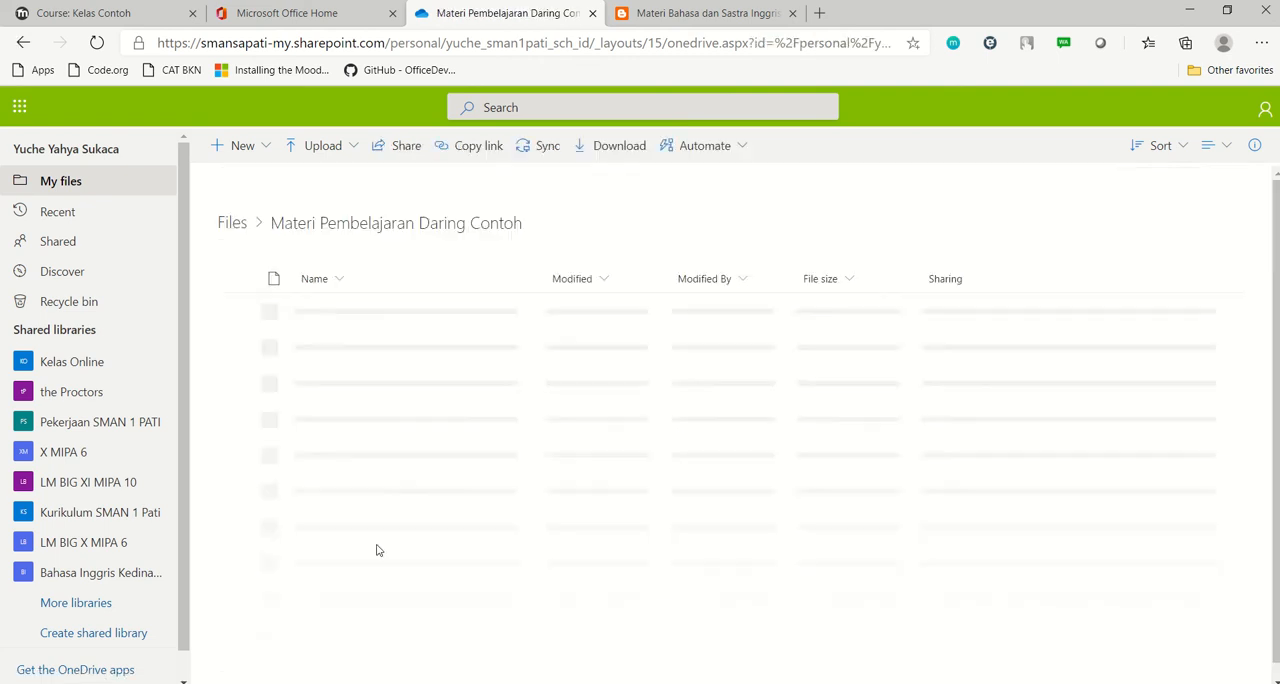
Upload transcript.pdf from the computer's Documents folder into the Materi Pembelajaran Daring Contoh folder
click(355, 152)
click(331, 177)
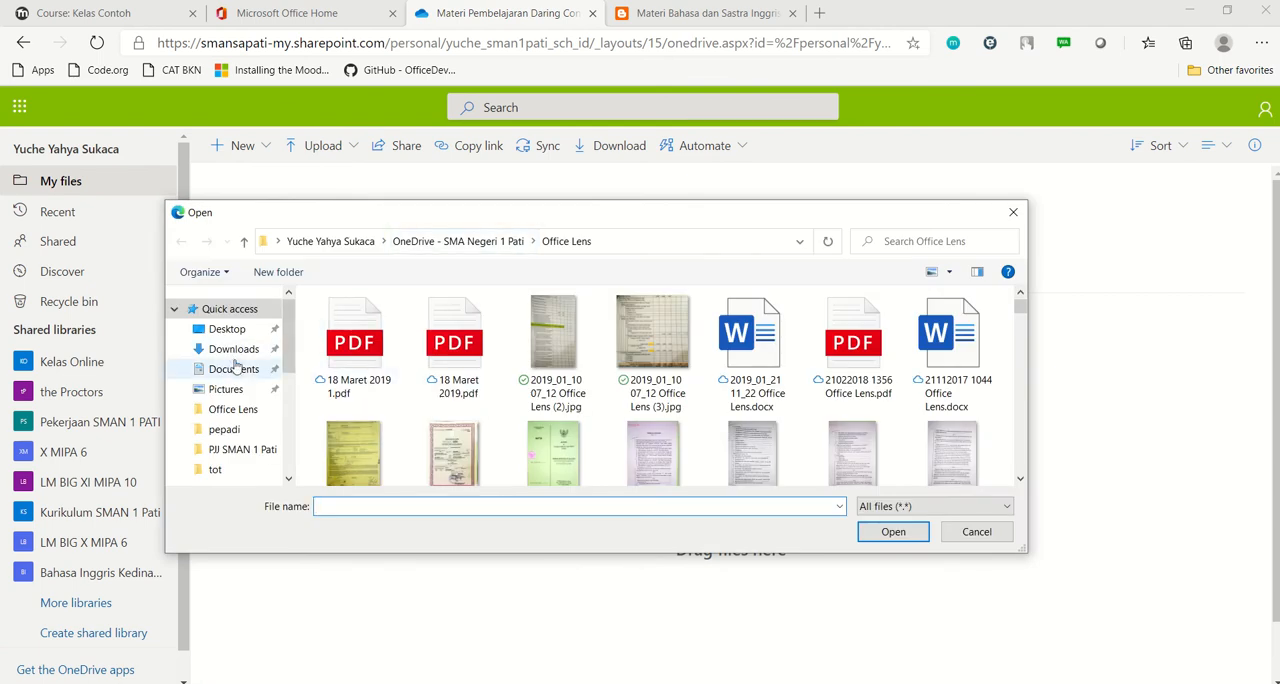
click(234, 368)
click(744, 458)
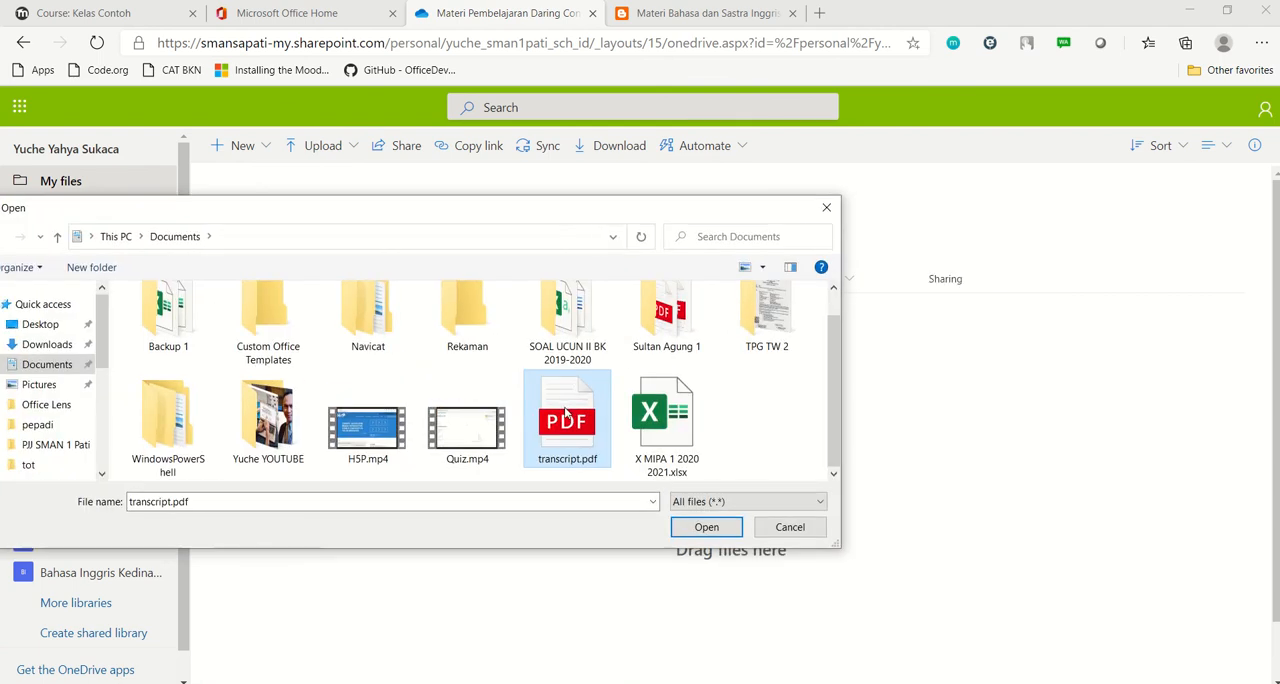
drag(567, 418, 1006, 426)
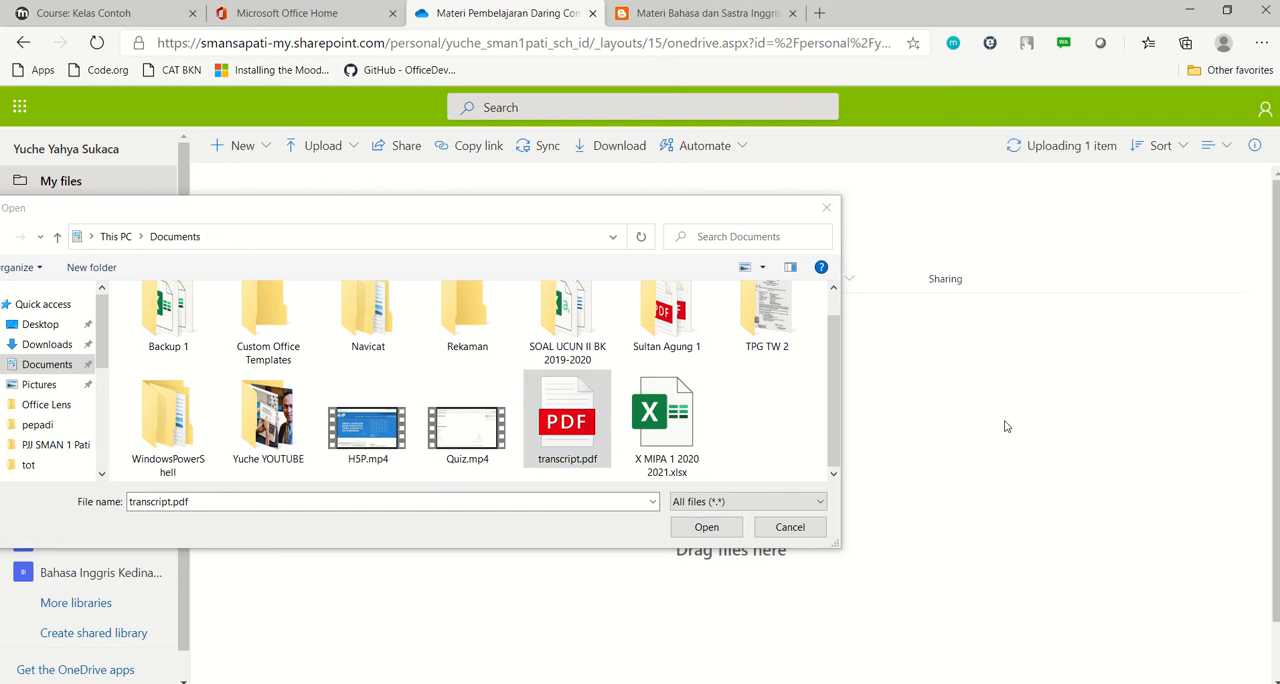
click(801, 527)
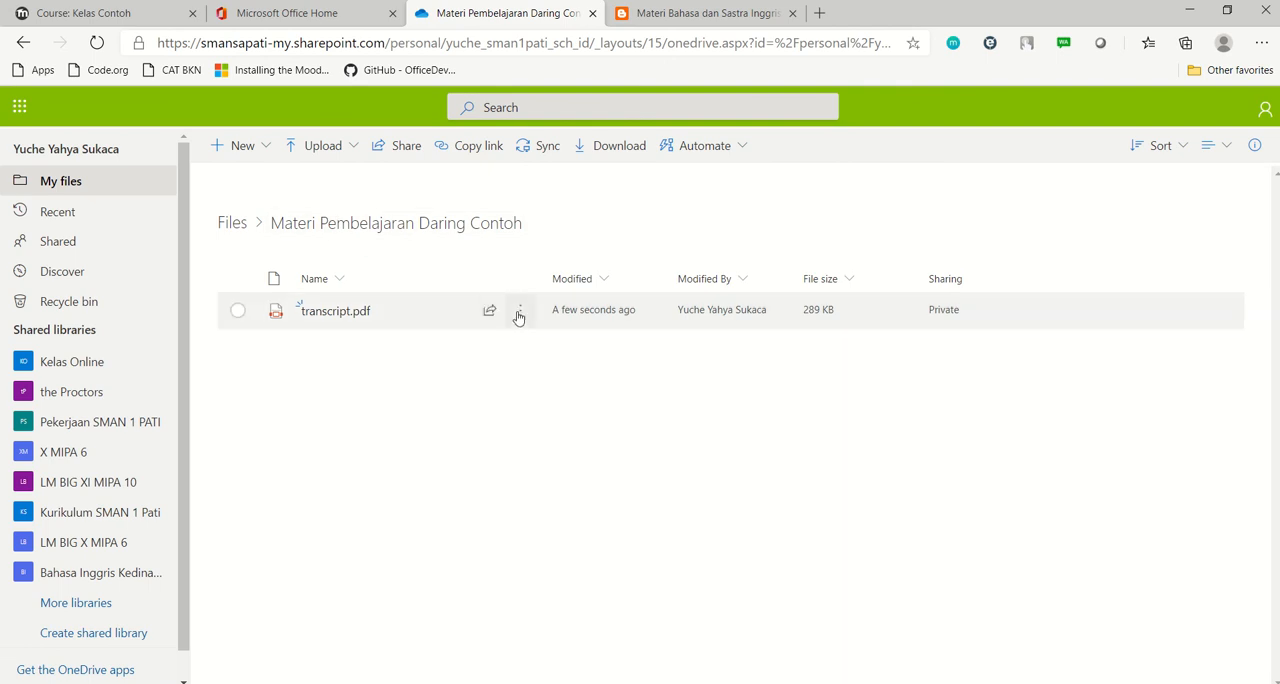
Open the sharing link settings of transcript.pdf and disallow editing for anyone with the link
click(238, 312)
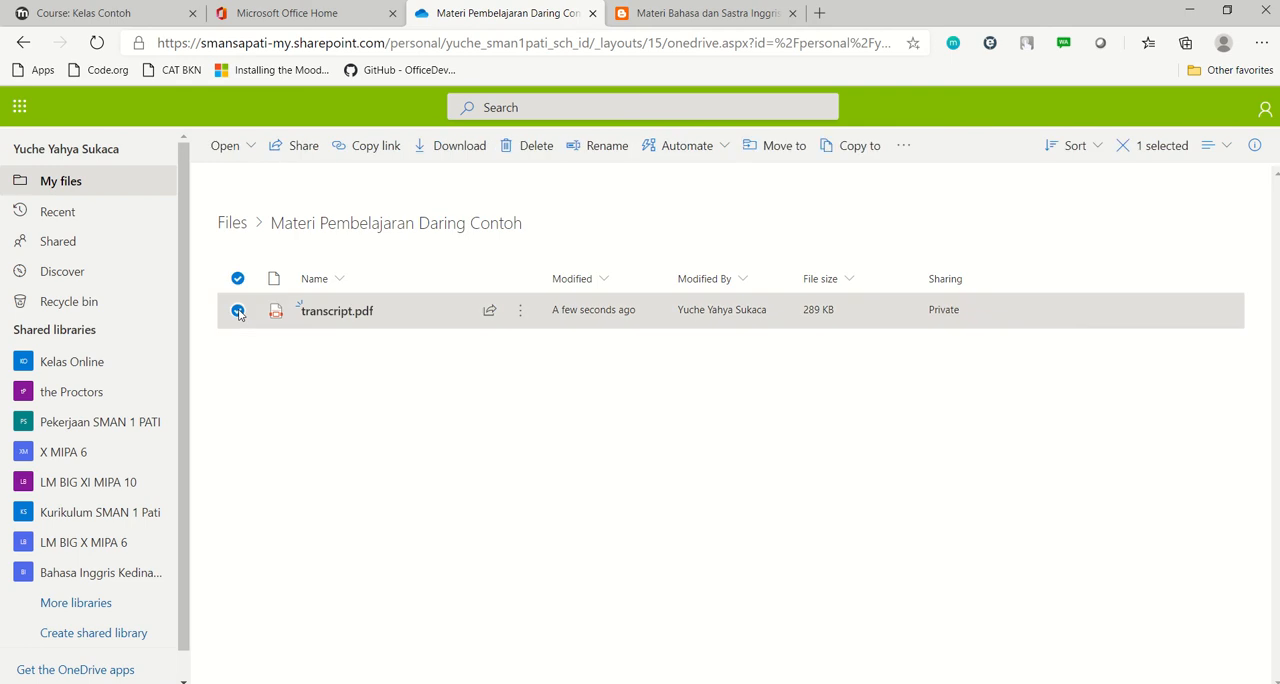
click(301, 148)
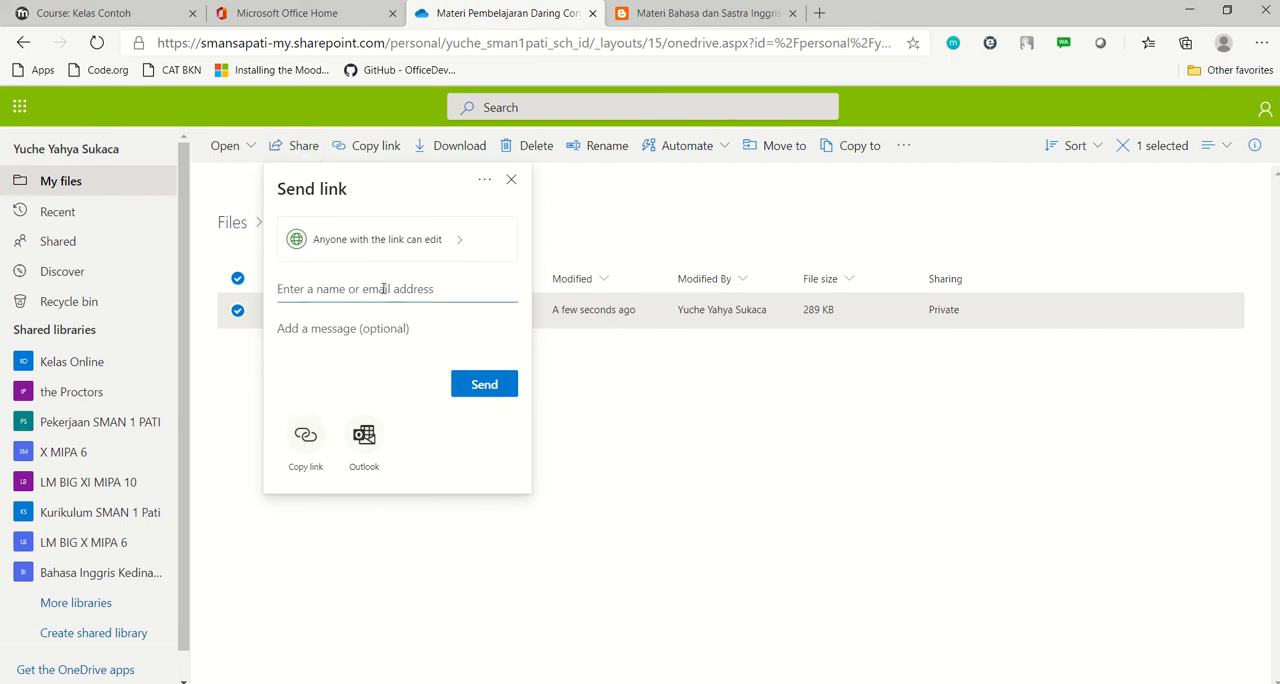
key(super+plus)
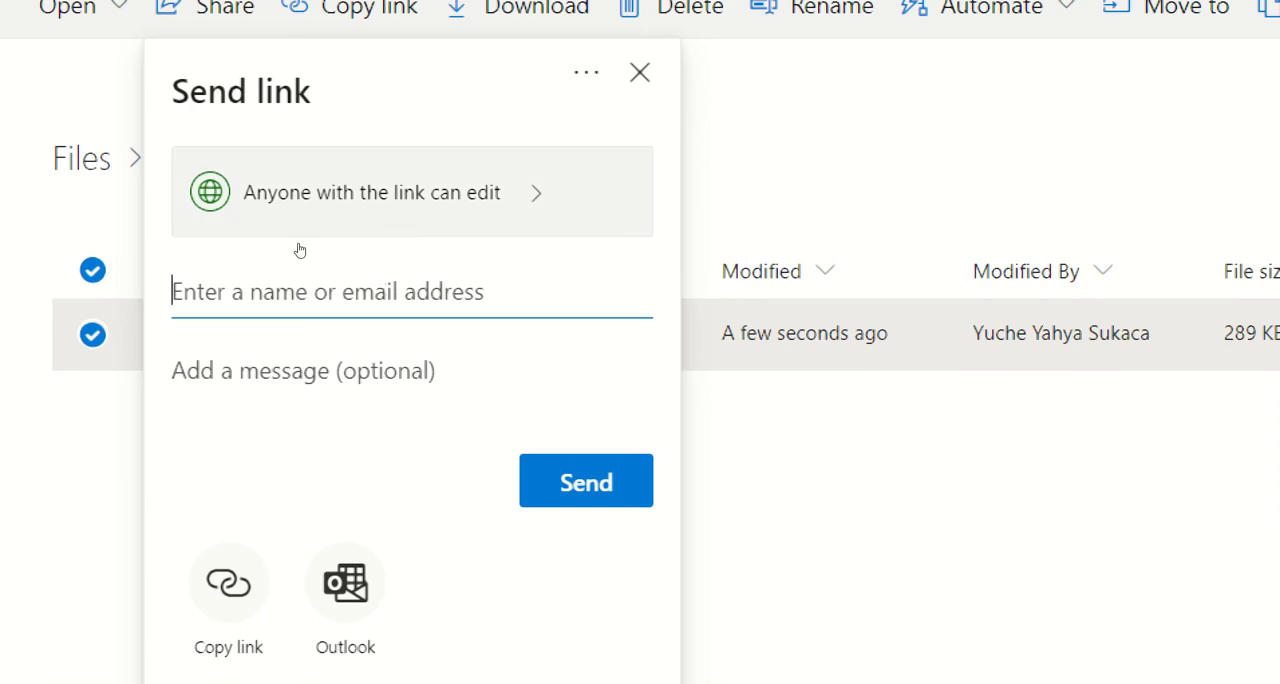
click(451, 240)
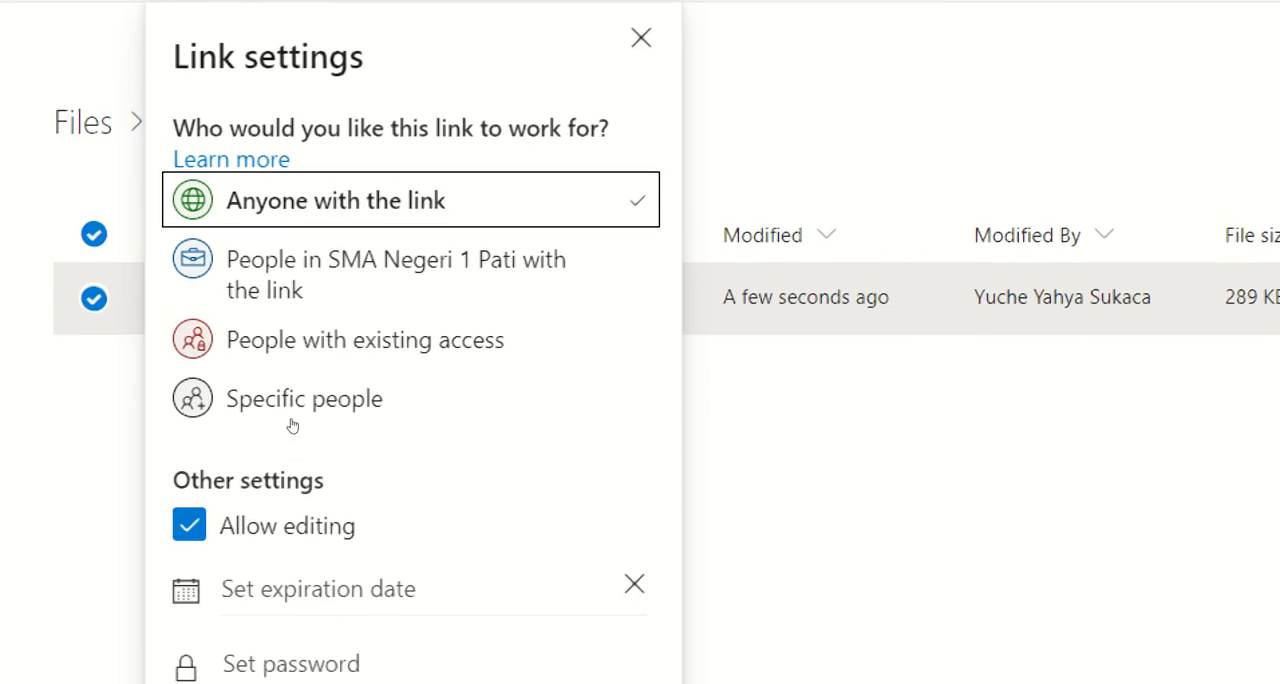
click(286, 433)
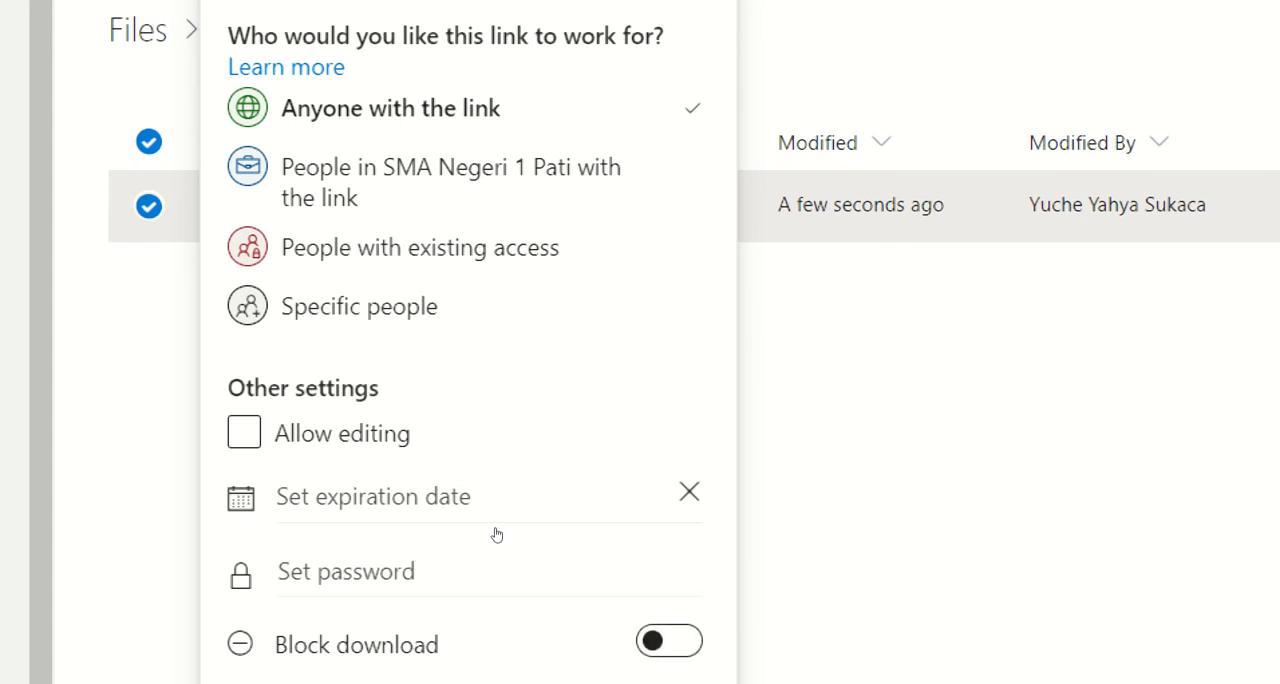
click(669, 640)
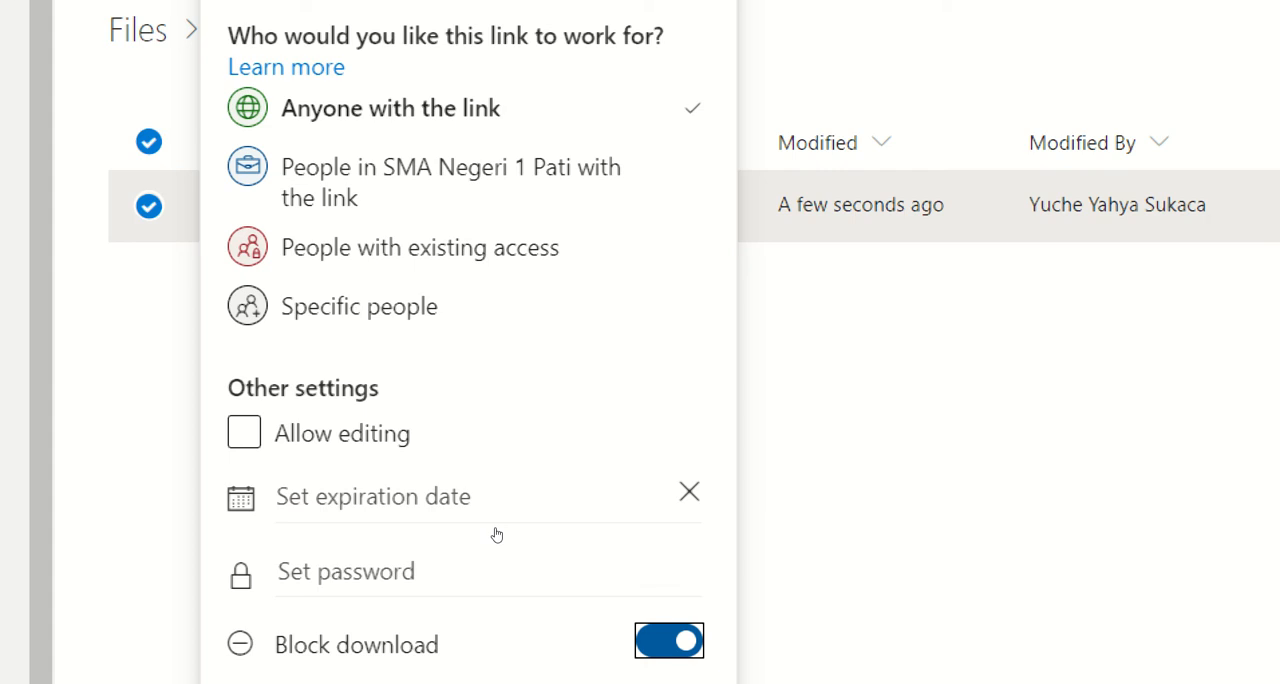
key(space)
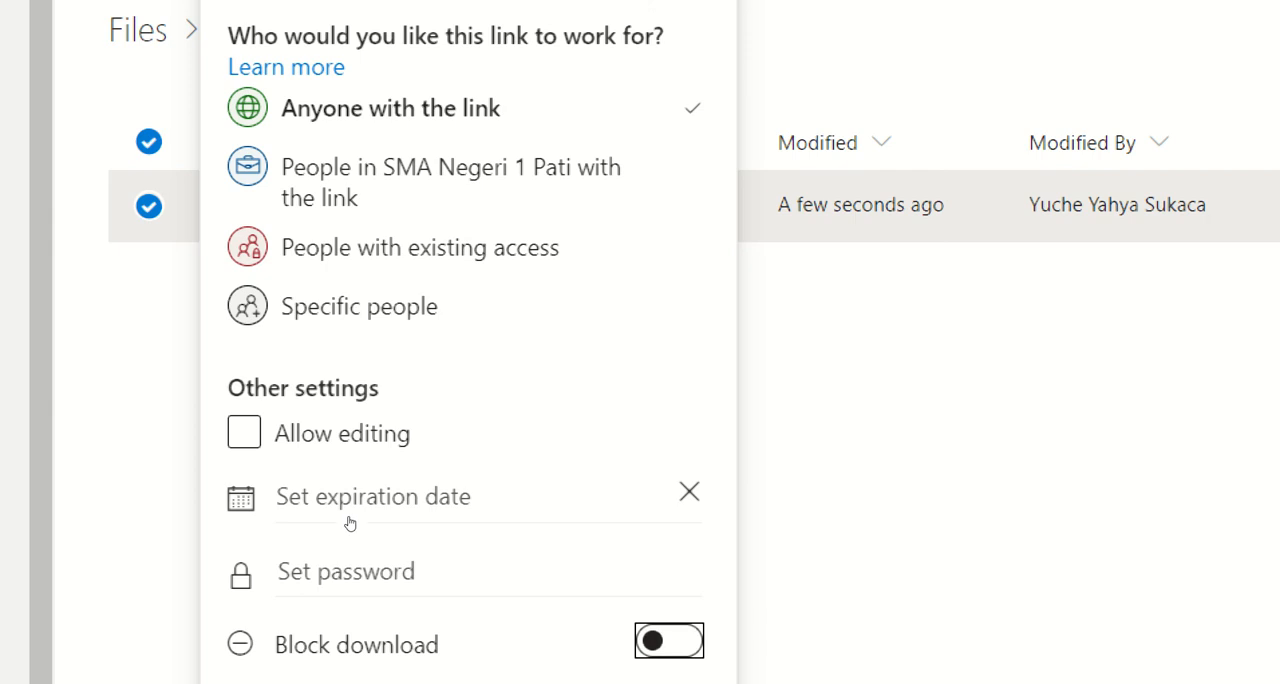
click(292, 432)
click(288, 430)
click(434, 430)
click(436, 430)
key(space)
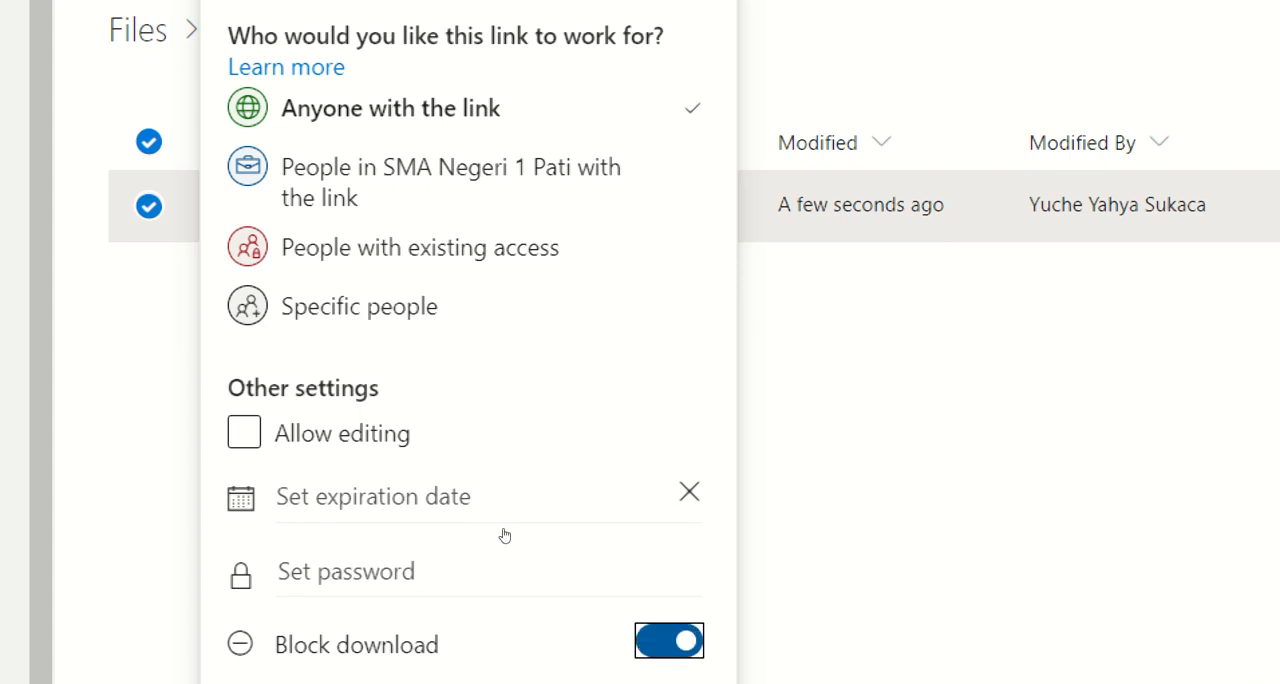
key(space)
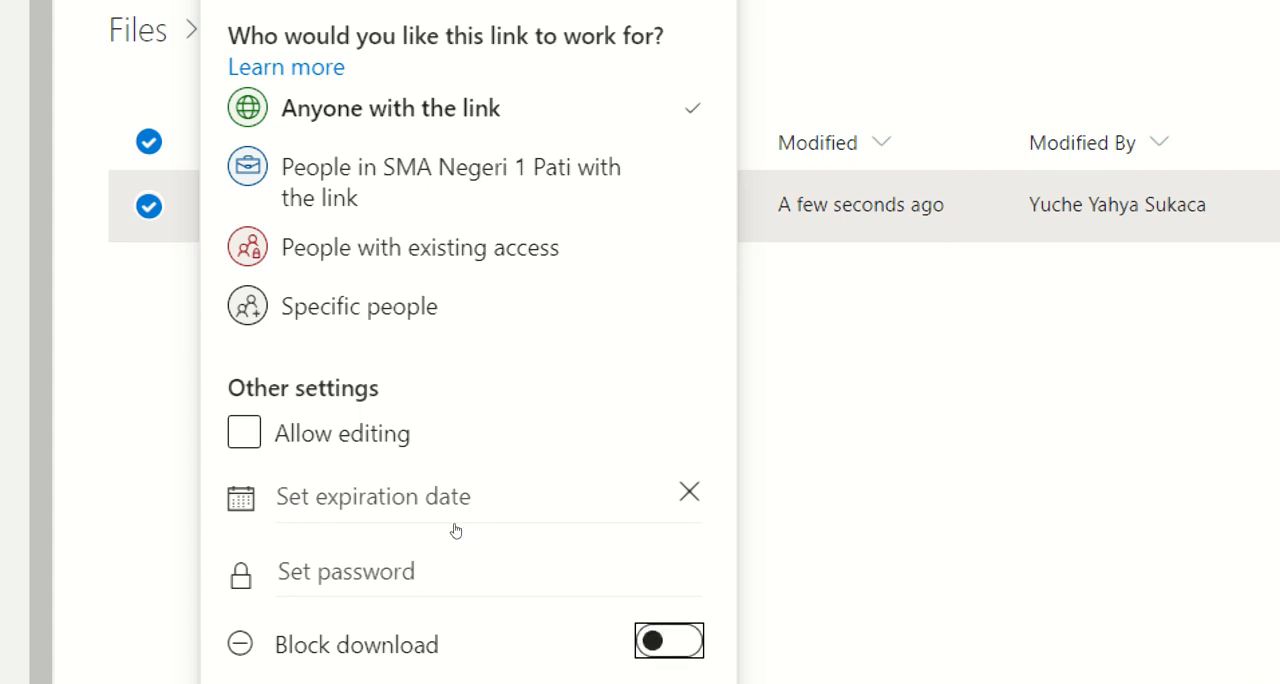
Apply the link settings and copy the view-only sharing link of transcript.pdf
key(Tab)
key(Return)
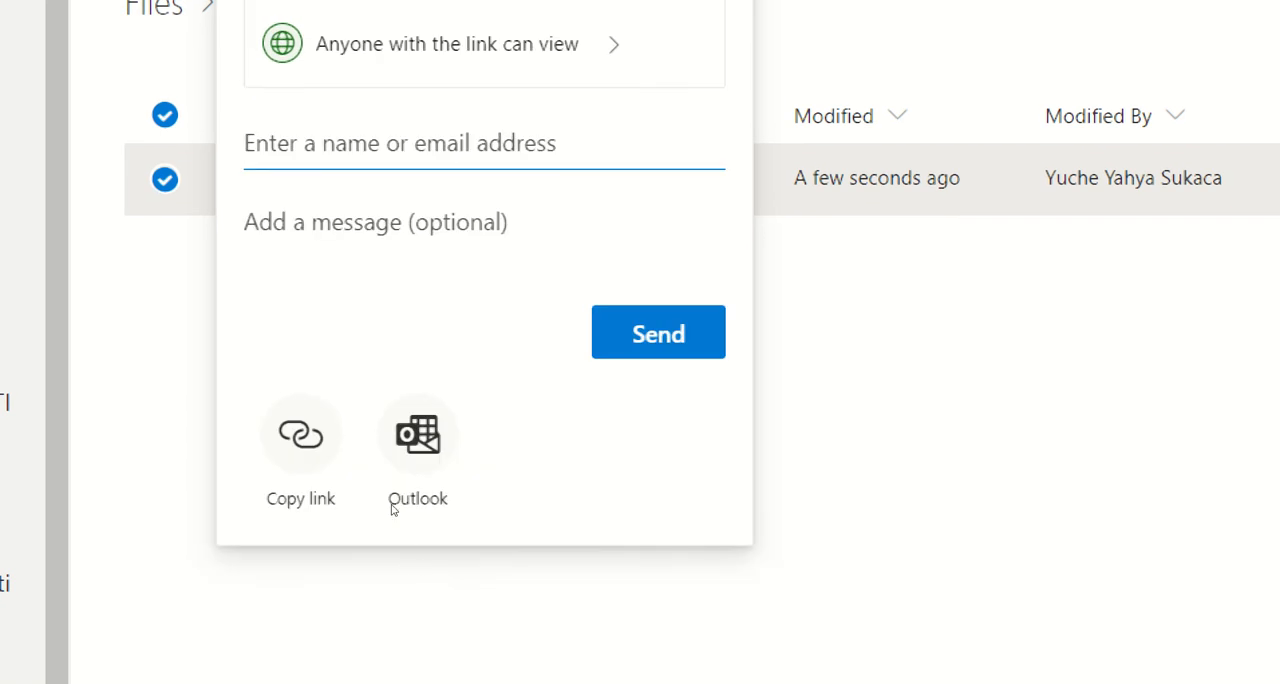
click(312, 440)
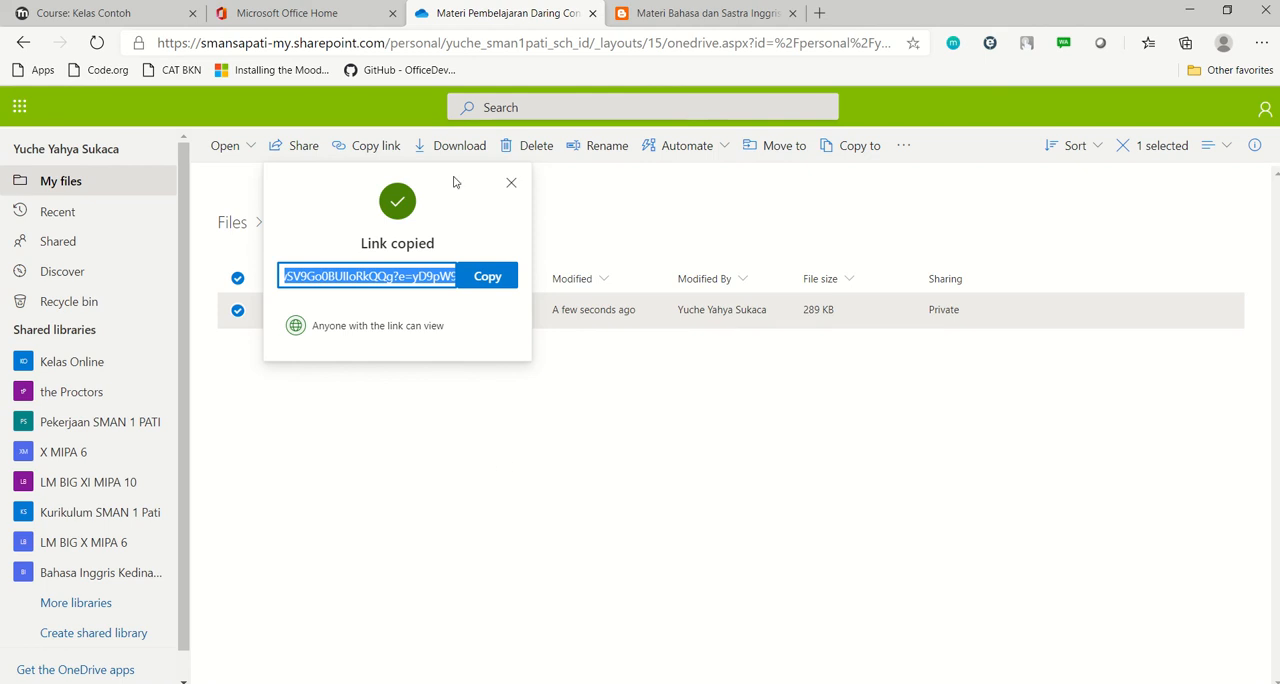
Switch to the Kelas Contoh course and delete the restricted Materi Filling Forms file from the Filling Forms topic
click(101, 8)
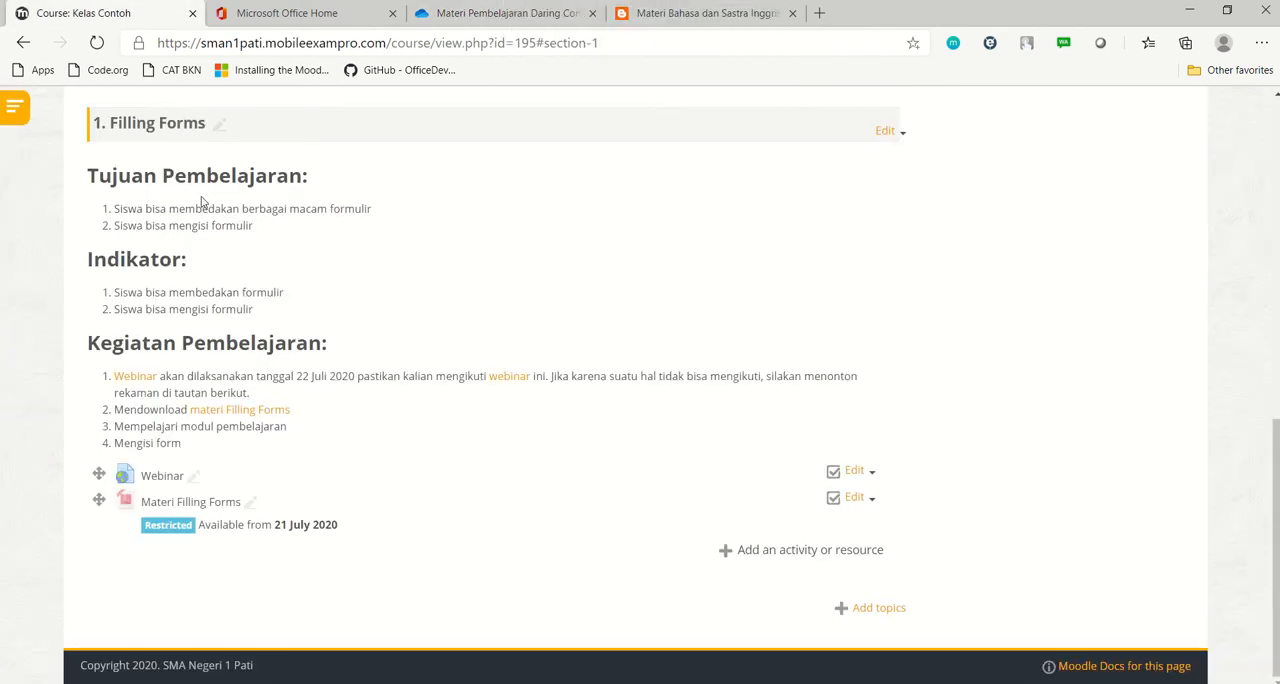
click(870, 502)
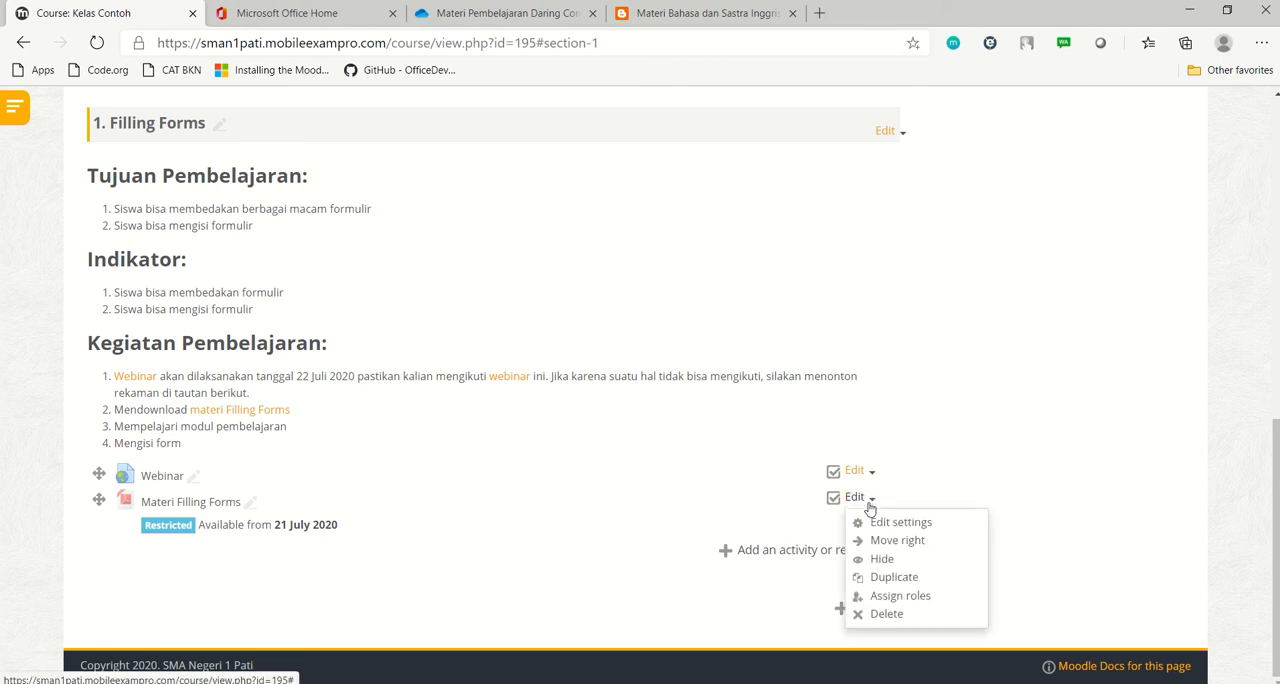
click(898, 617)
click(764, 220)
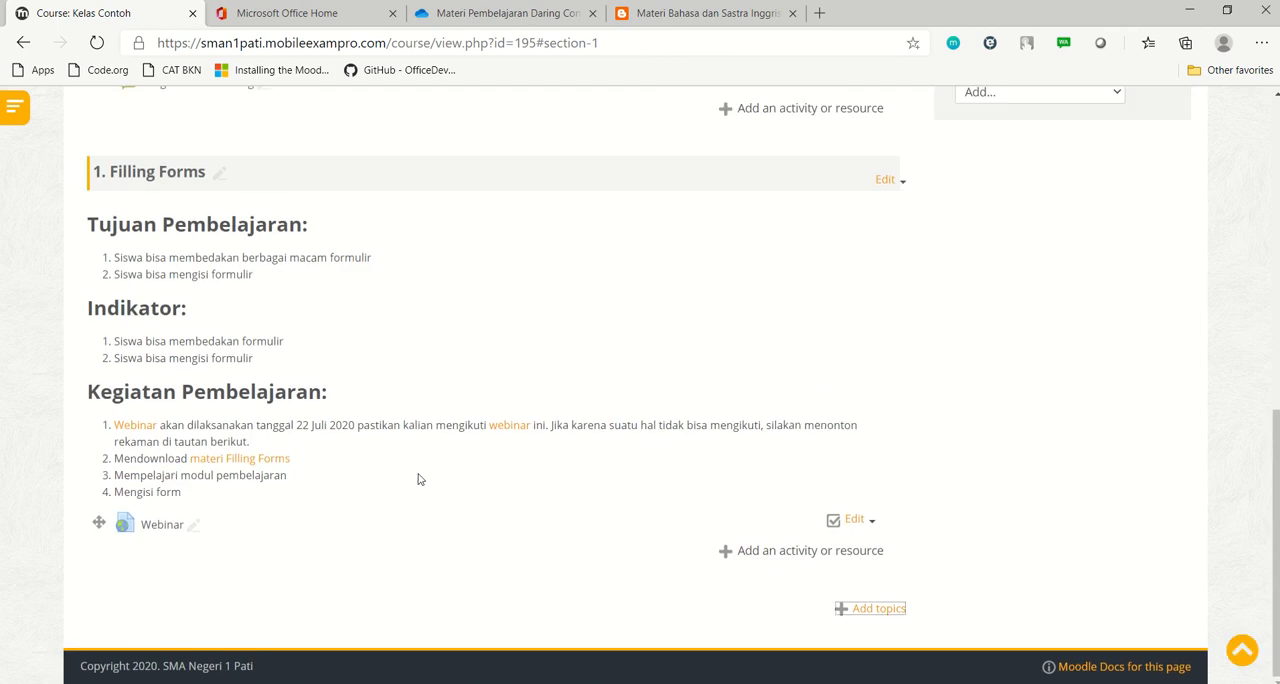
Start a new URL resource in the Filling Forms topic and name it "Materi Filling Forms"
click(808, 556)
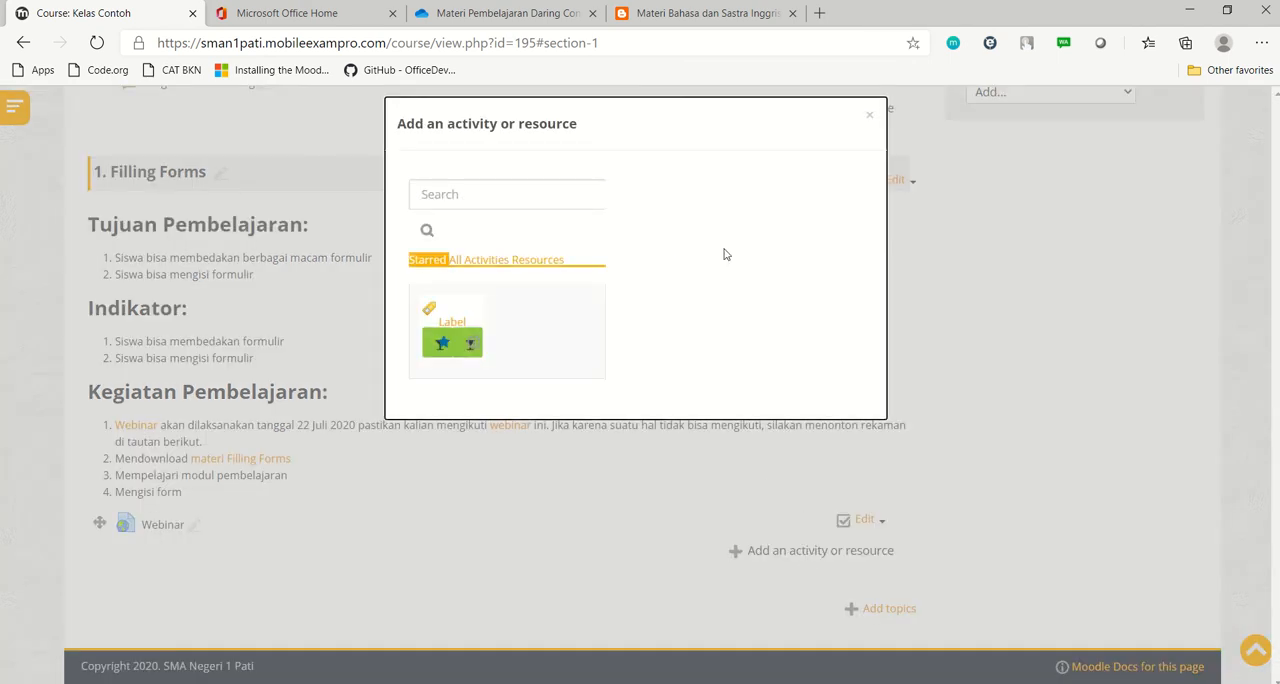
click(455, 261)
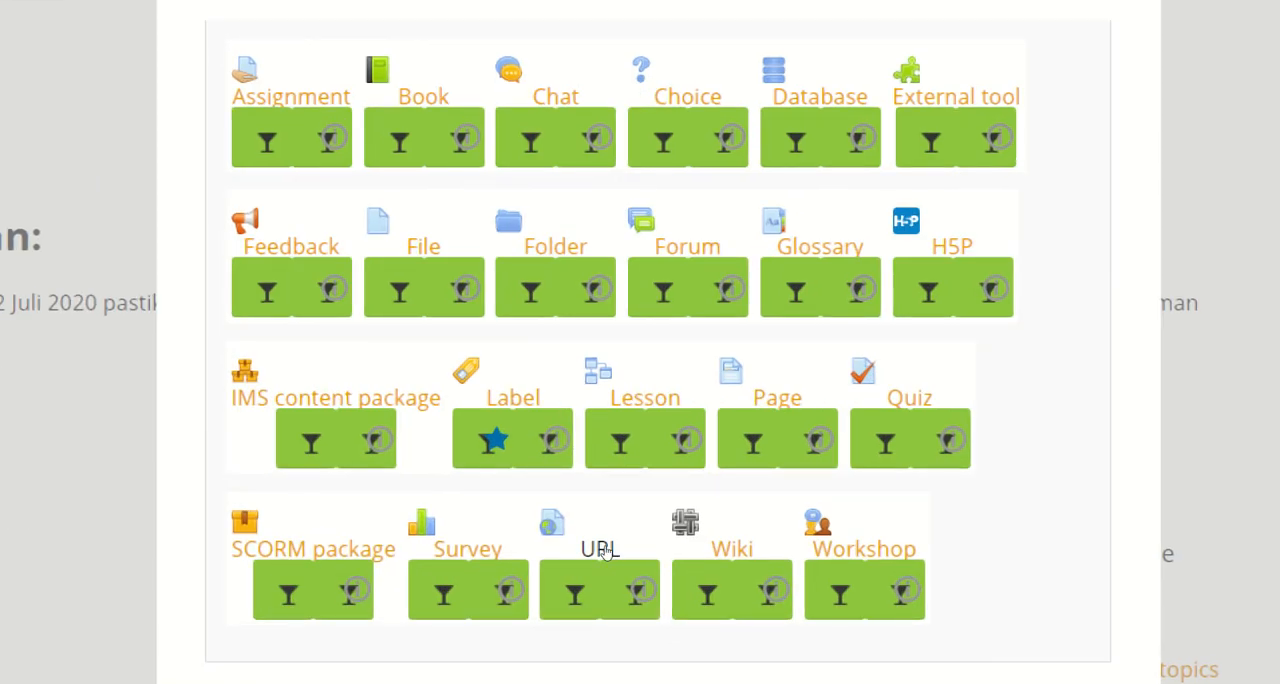
click(606, 551)
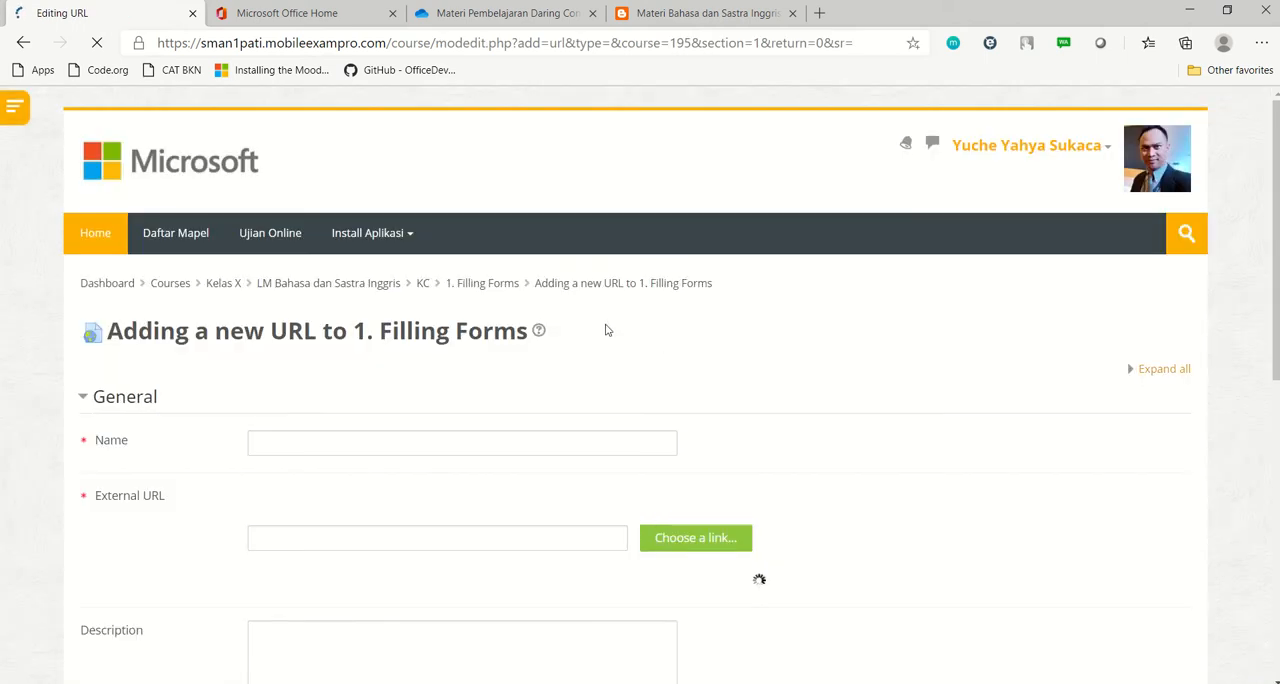
scroll(540, 355, down, 1)
click(465, 376)
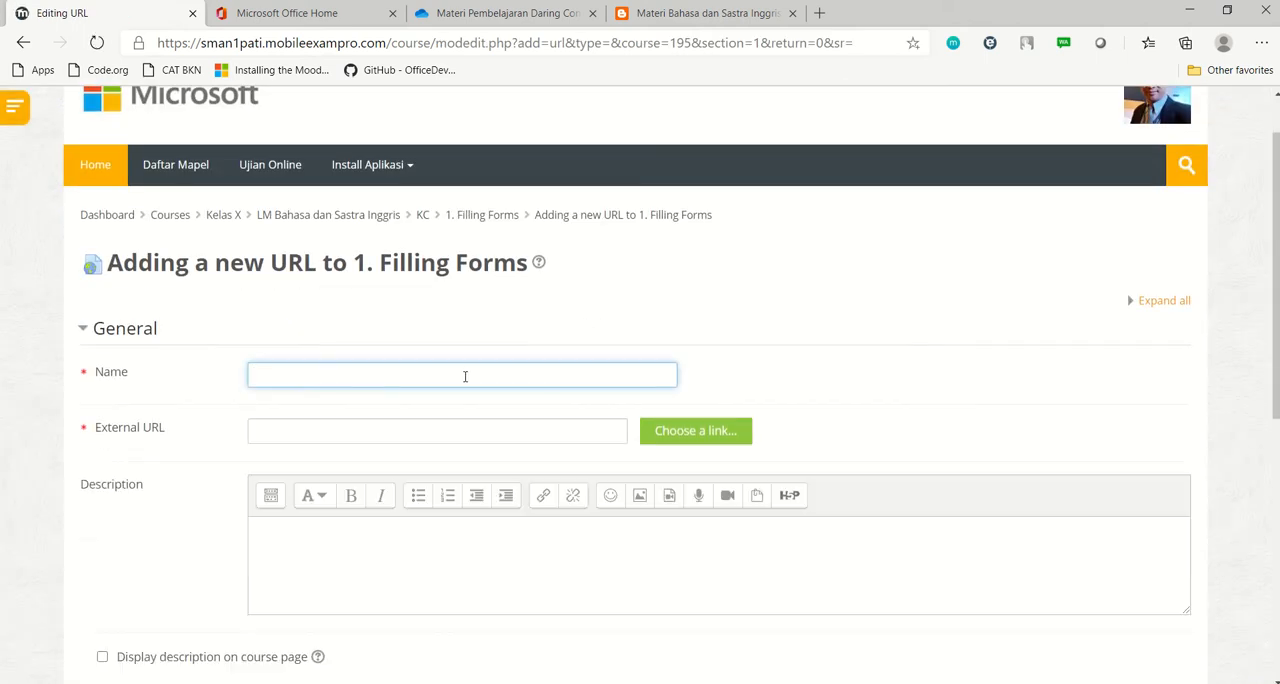
text(Materi Filling Forms)
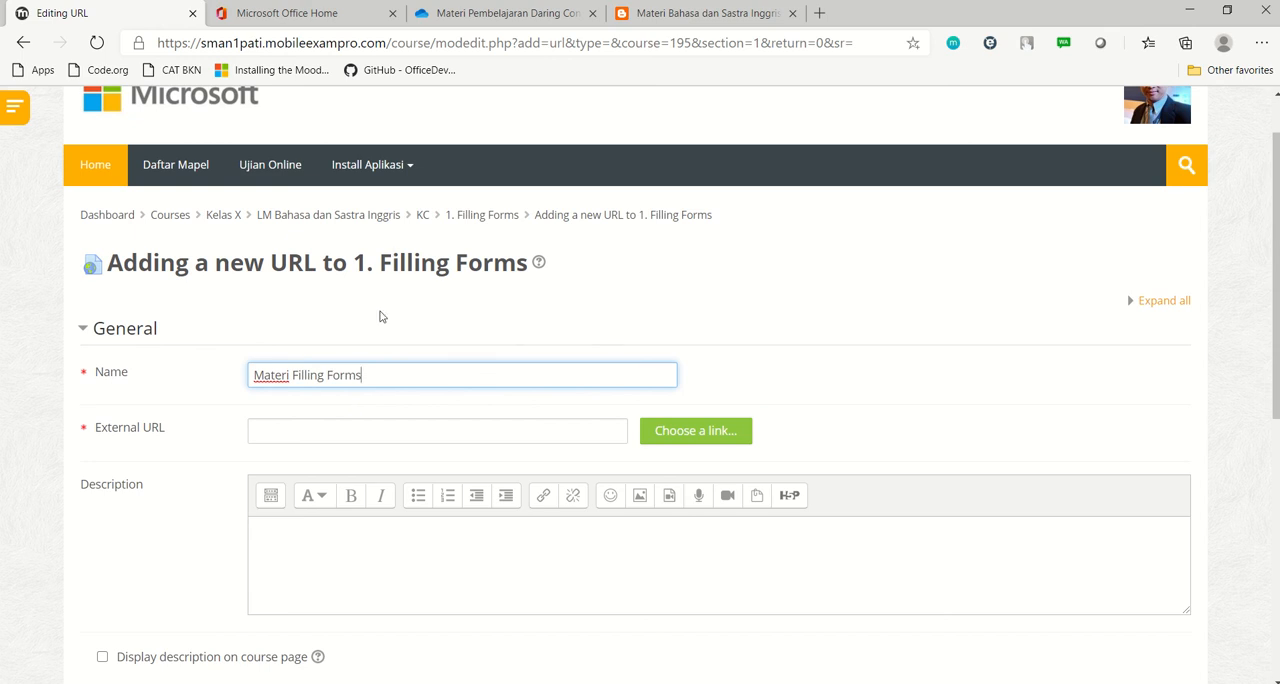
Paste the copied OneDrive link as the external URL, save the resource and return to the course
click(350, 430)
right_click(345, 433)
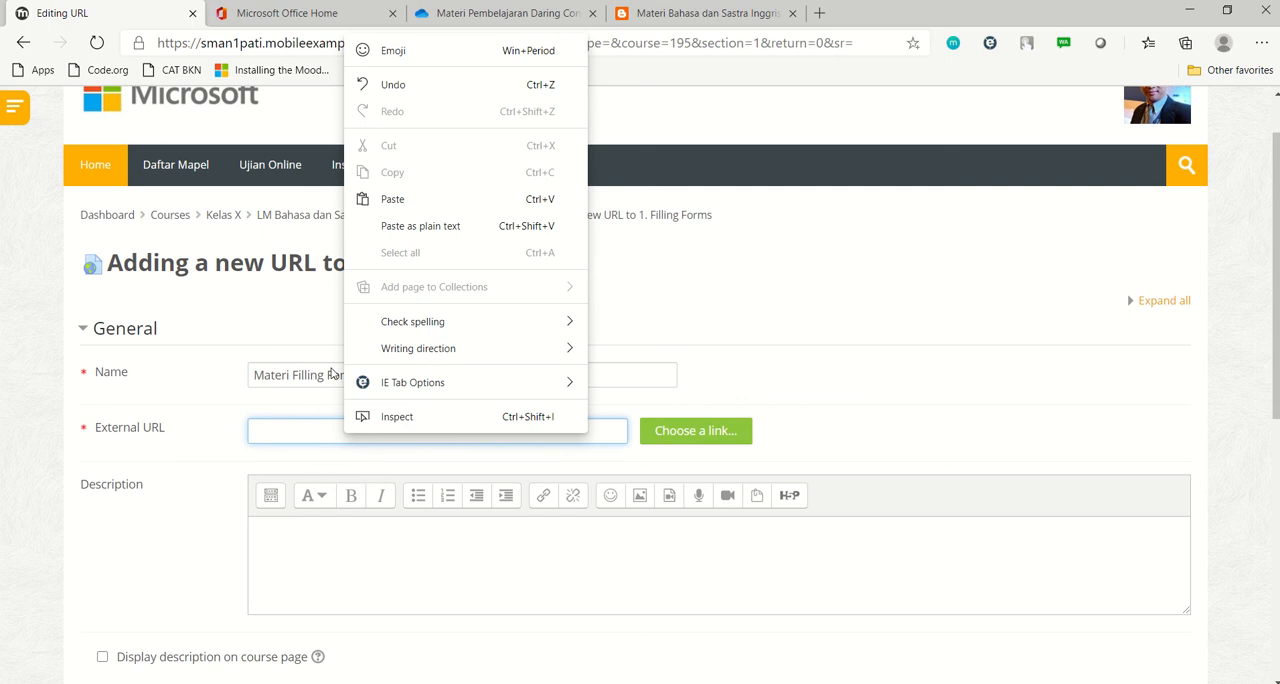
click(388, 205)
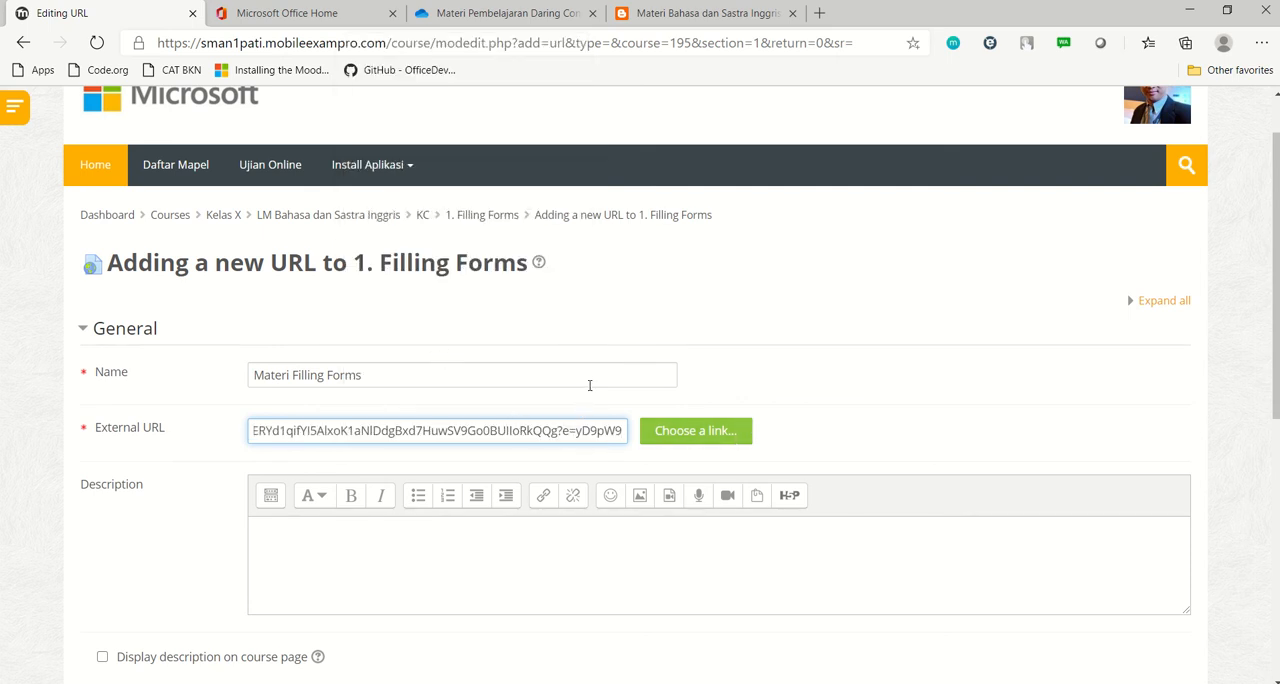
scroll(455, 430, down, 5)
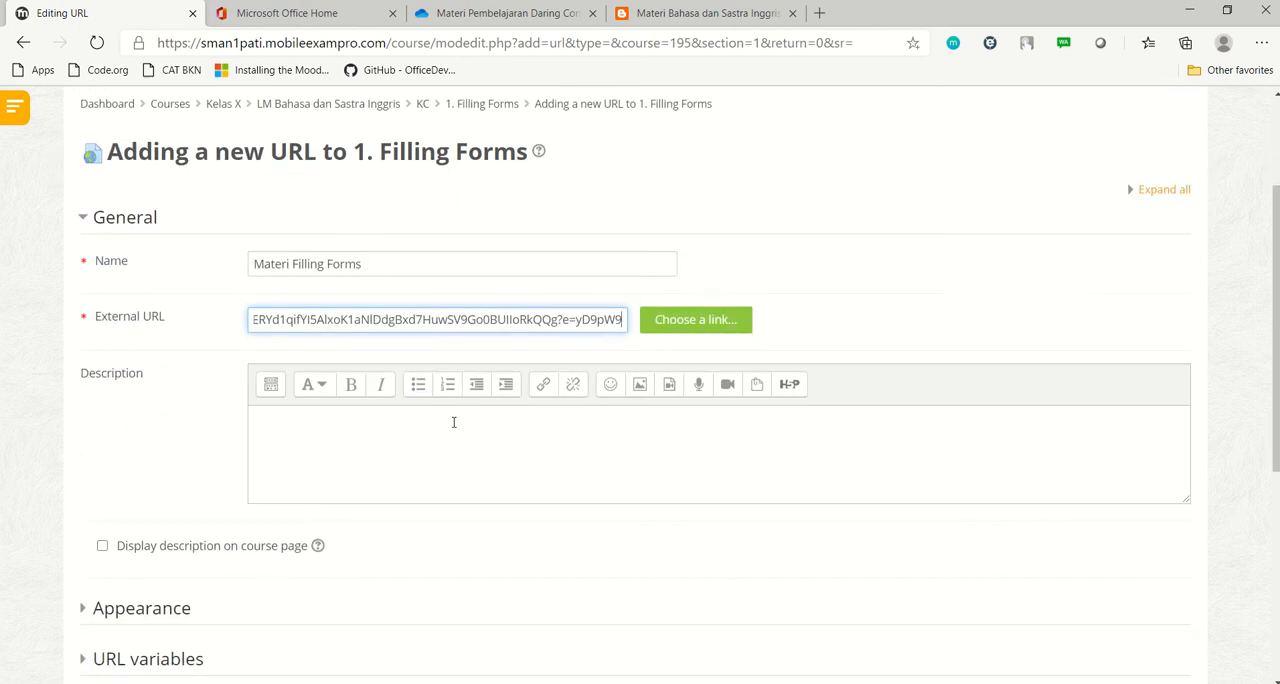
scroll(455, 423, down, 1)
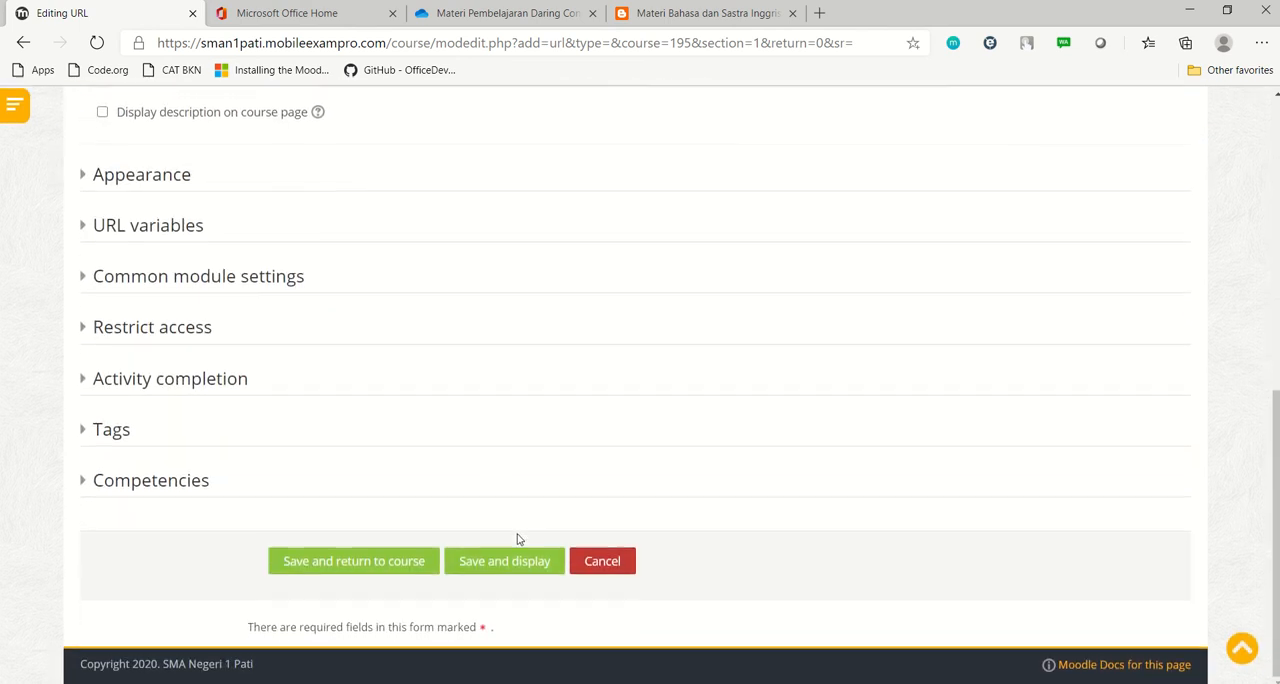
click(430, 563)
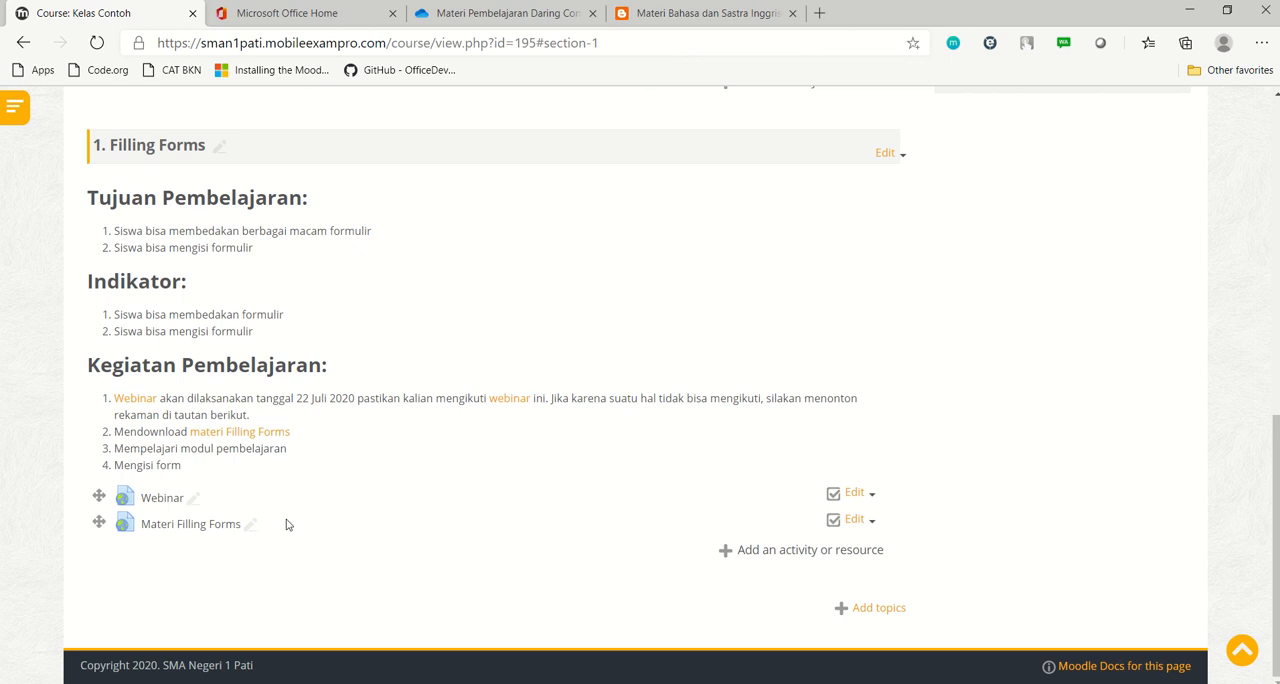
Open the Materi Filling Forms link to check the shared PDF, and go back to the course page
click(194, 527)
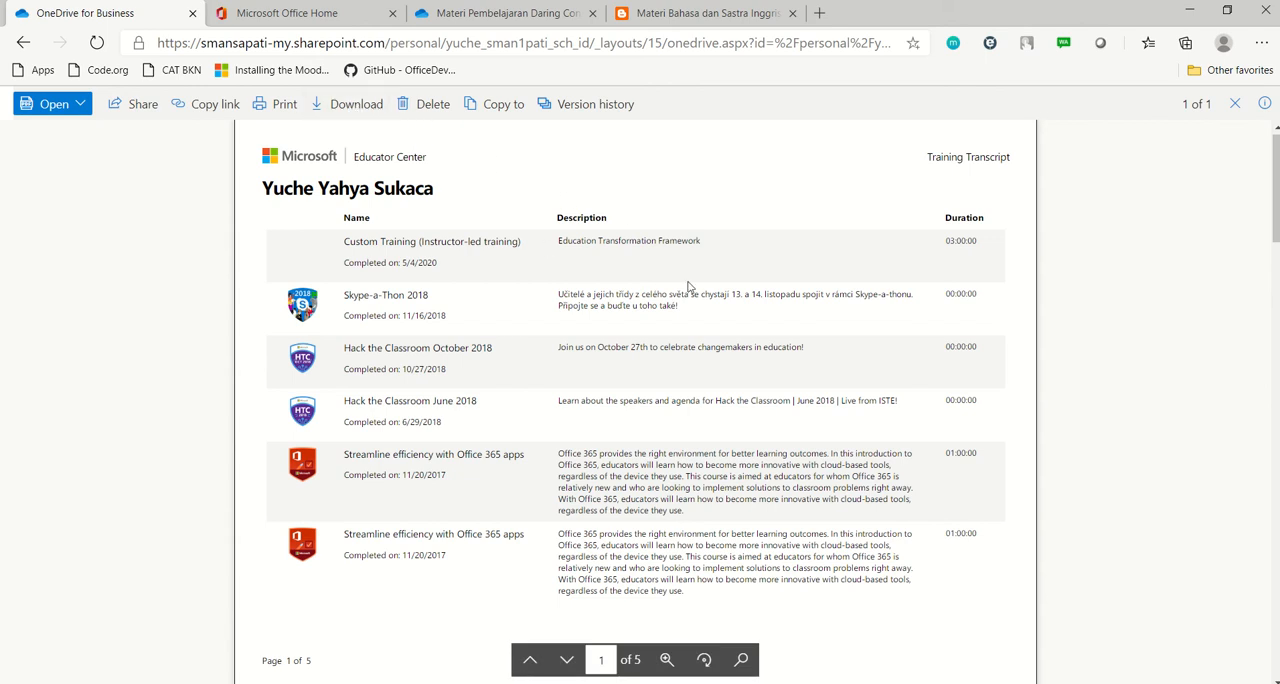
scroll(690, 282, down, 2)
scroll(688, 282, down, 4)
scroll(436, 150, up, 7)
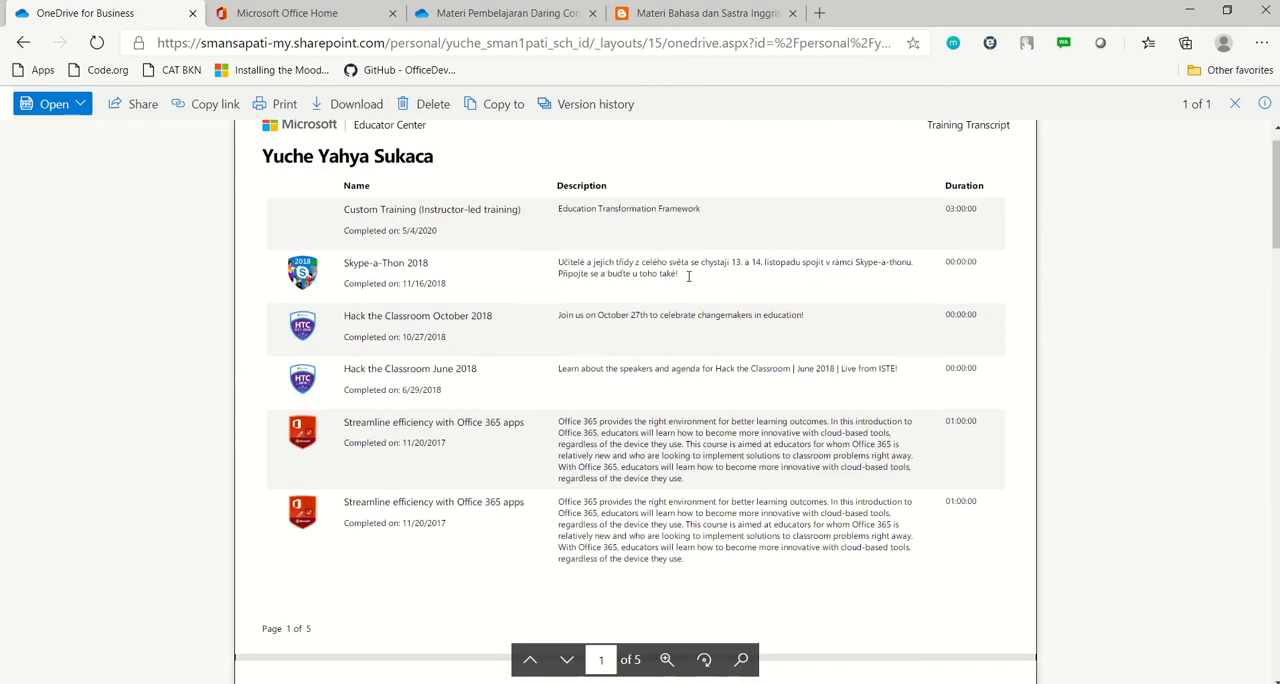
click(23, 45)
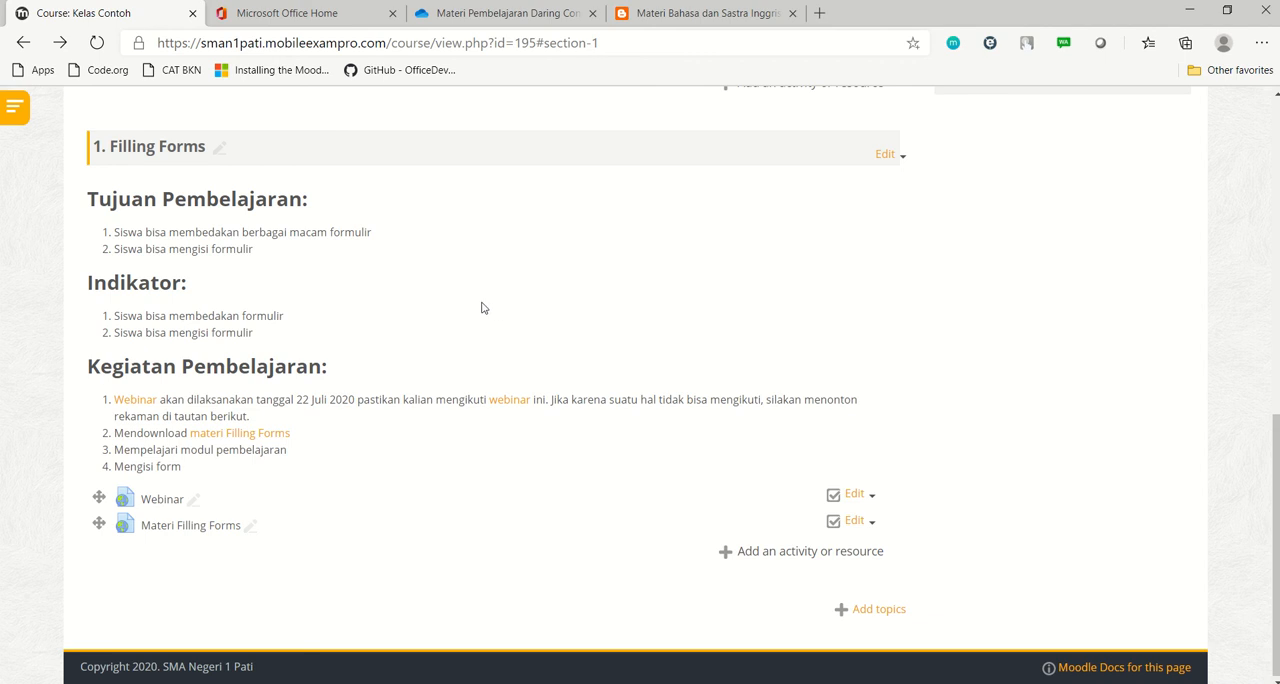
Start adding a new Book resource to the Filling Forms topic
scroll(449, 303, down, 1)
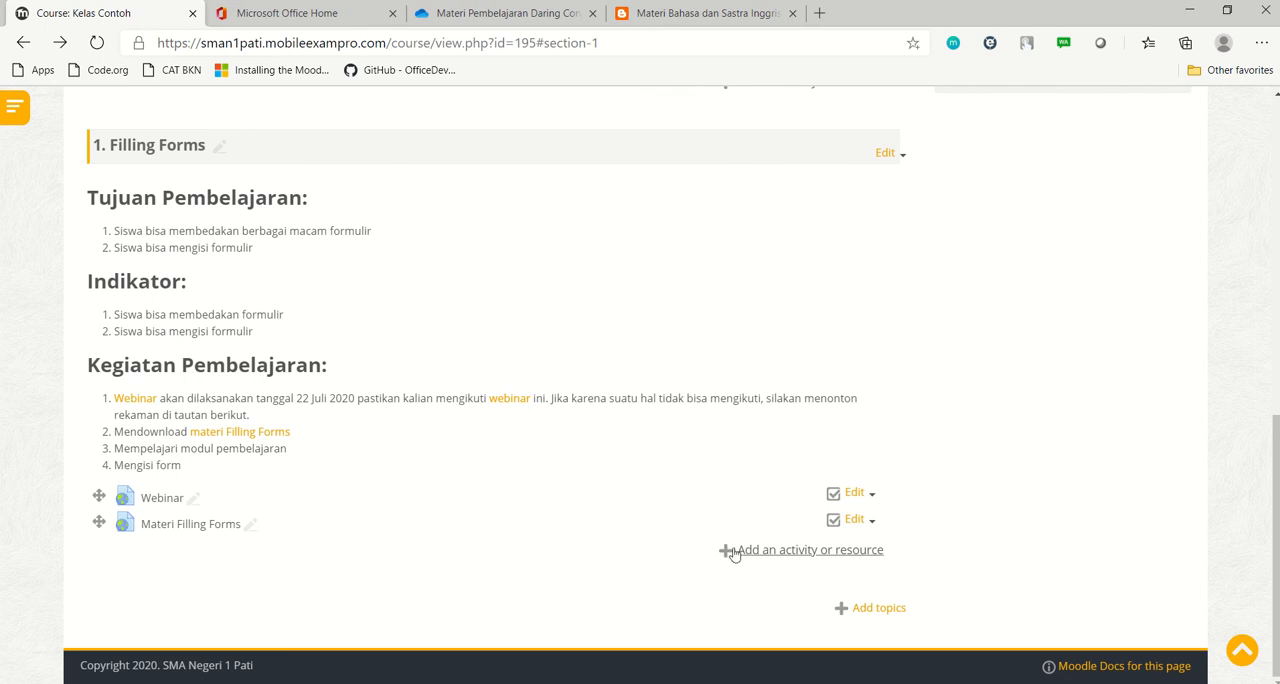
click(772, 560)
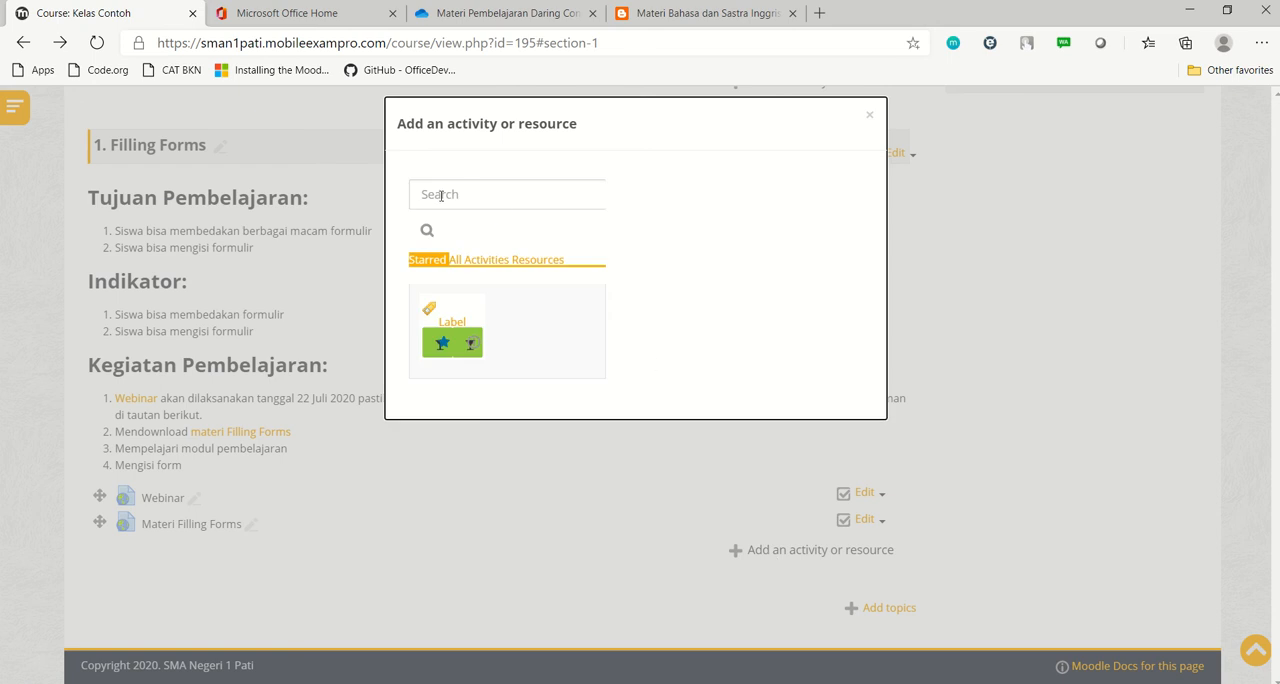
click(452, 261)
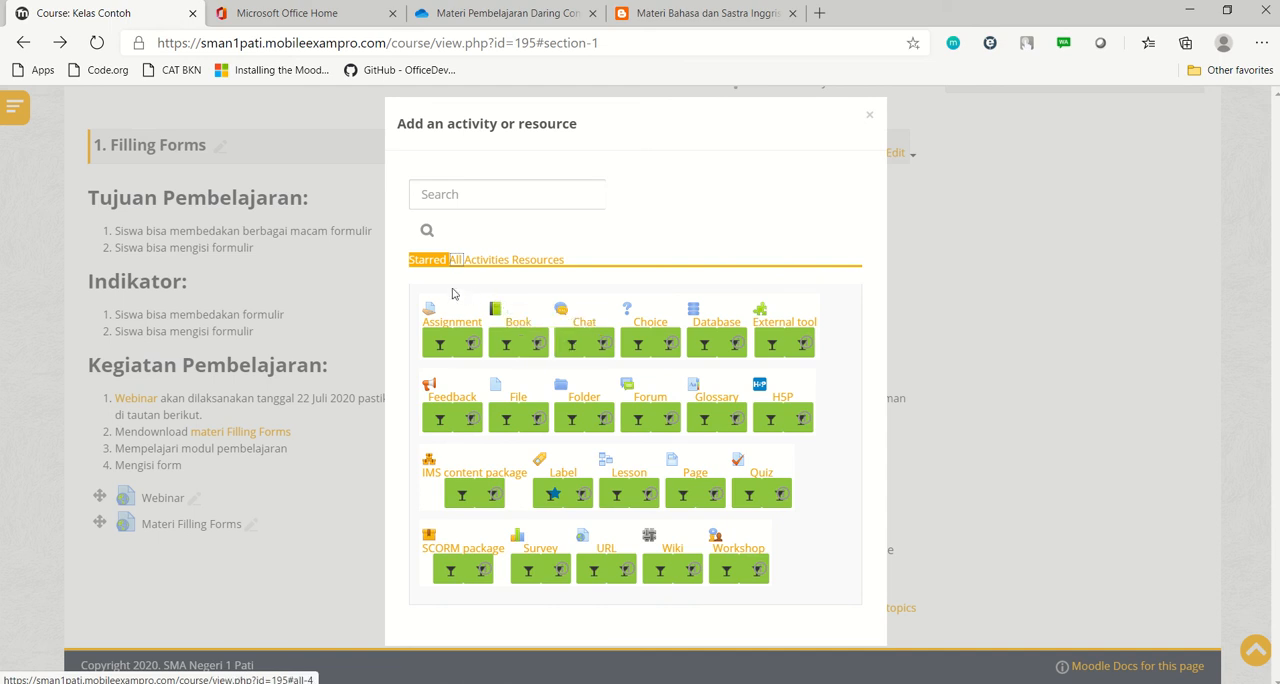
click(516, 324)
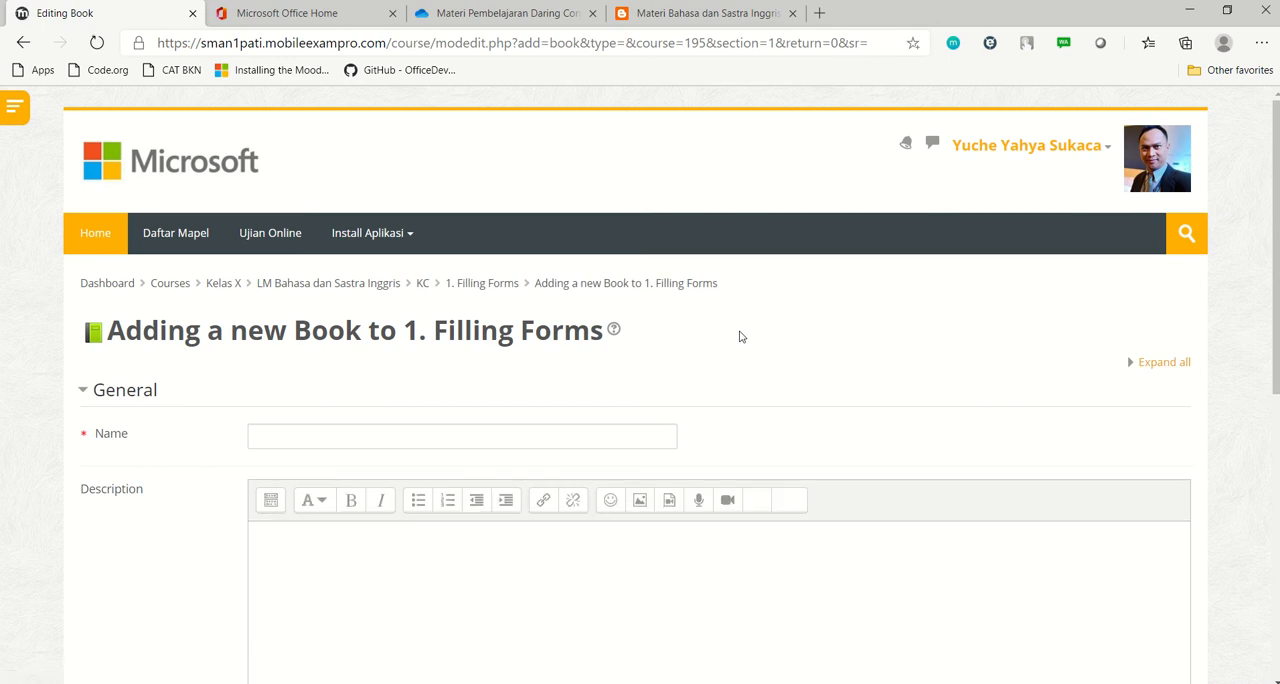
Name the book "Filling Forms", then save and display it
scroll(604, 306, down, 1)
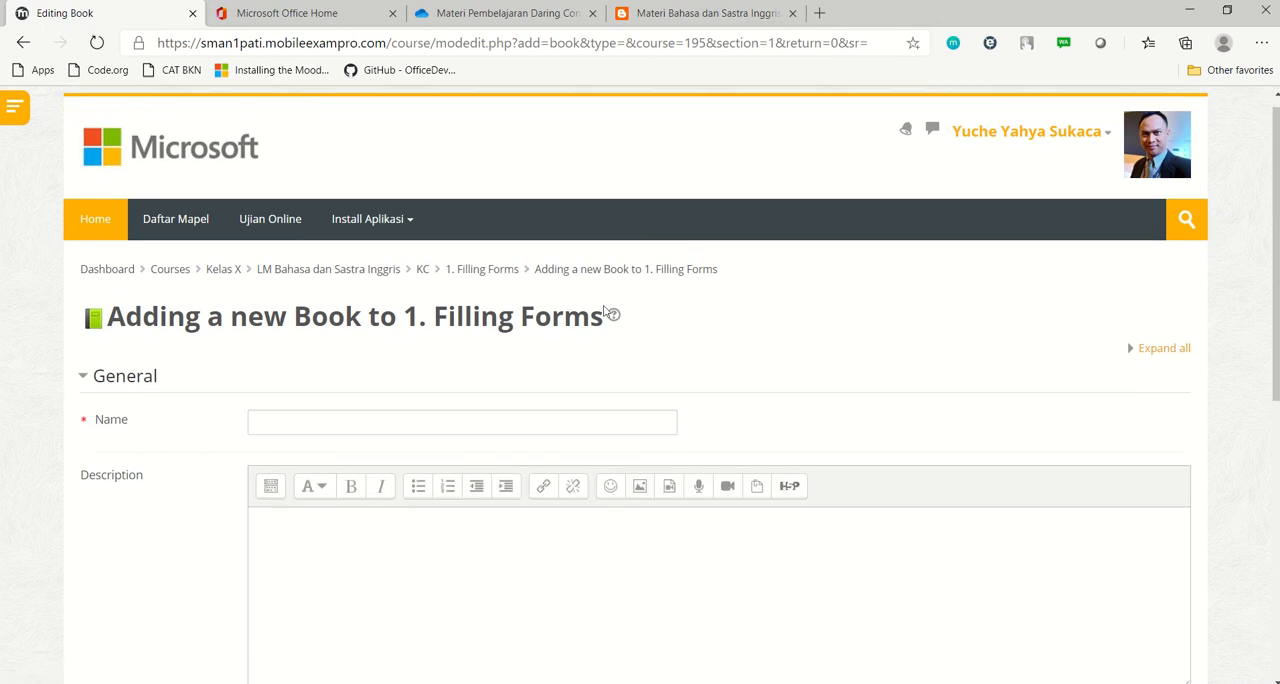
click(369, 316)
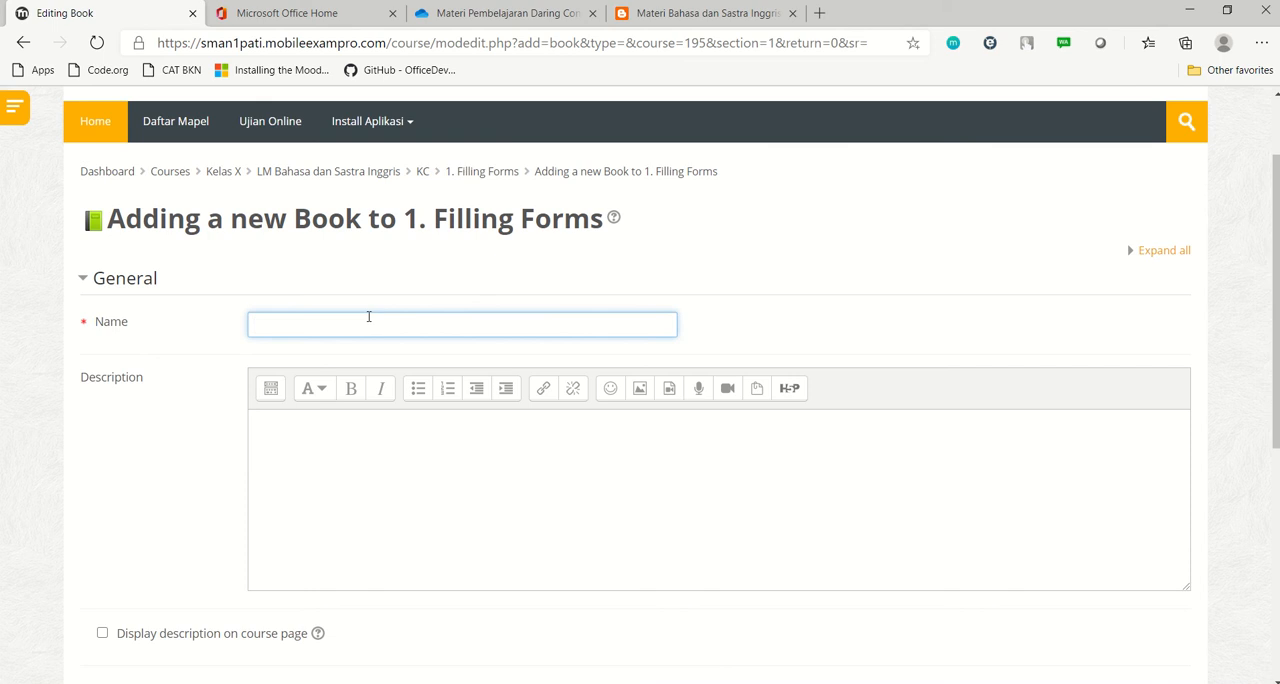
text(Filling Forms)
scroll(486, 285, down, 2)
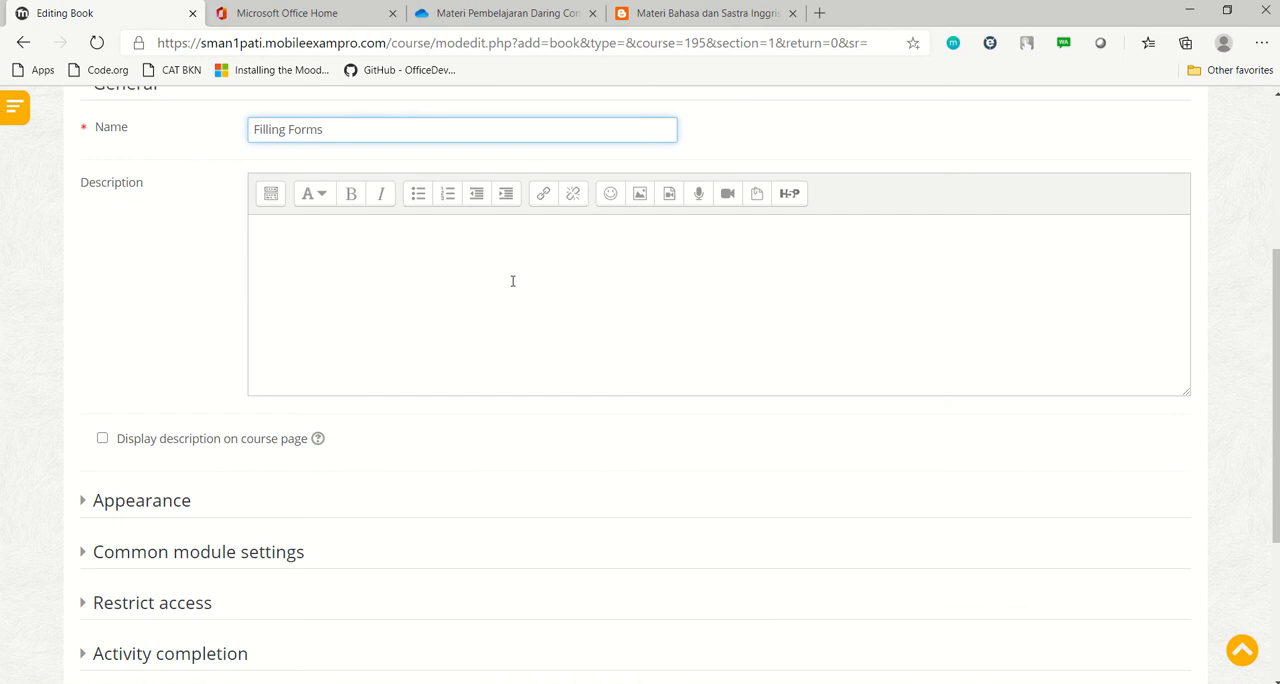
scroll(512, 281, down, 3)
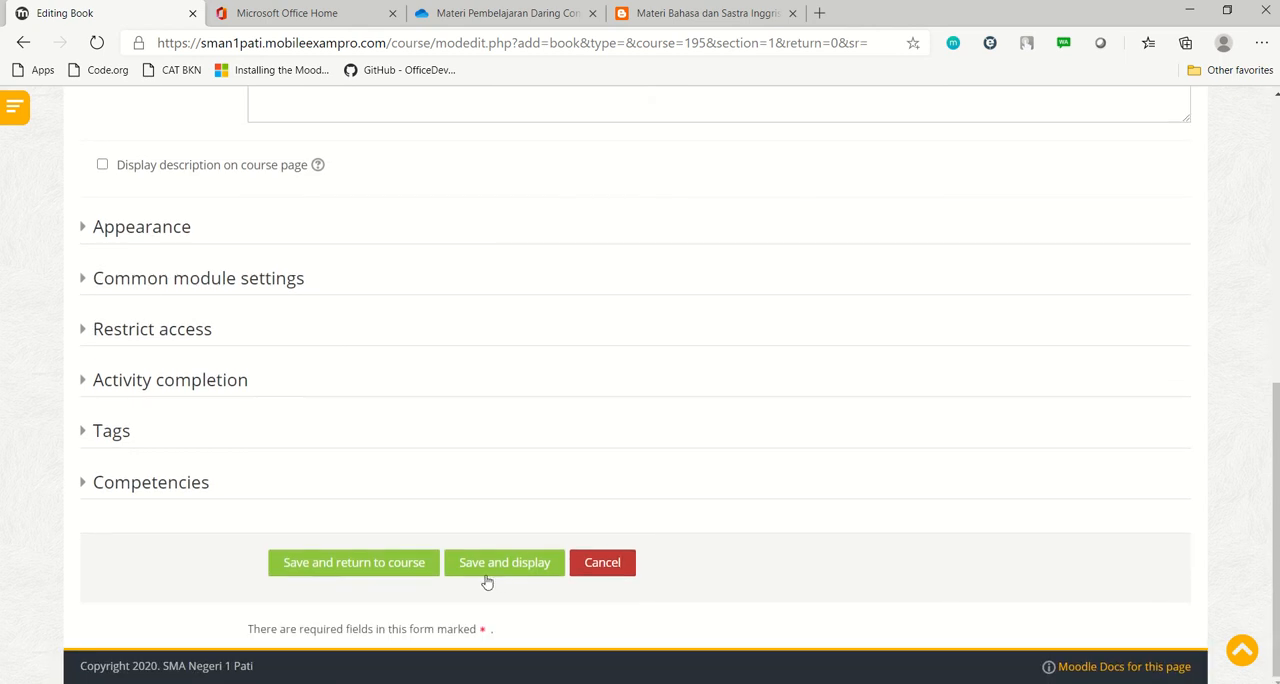
click(504, 566)
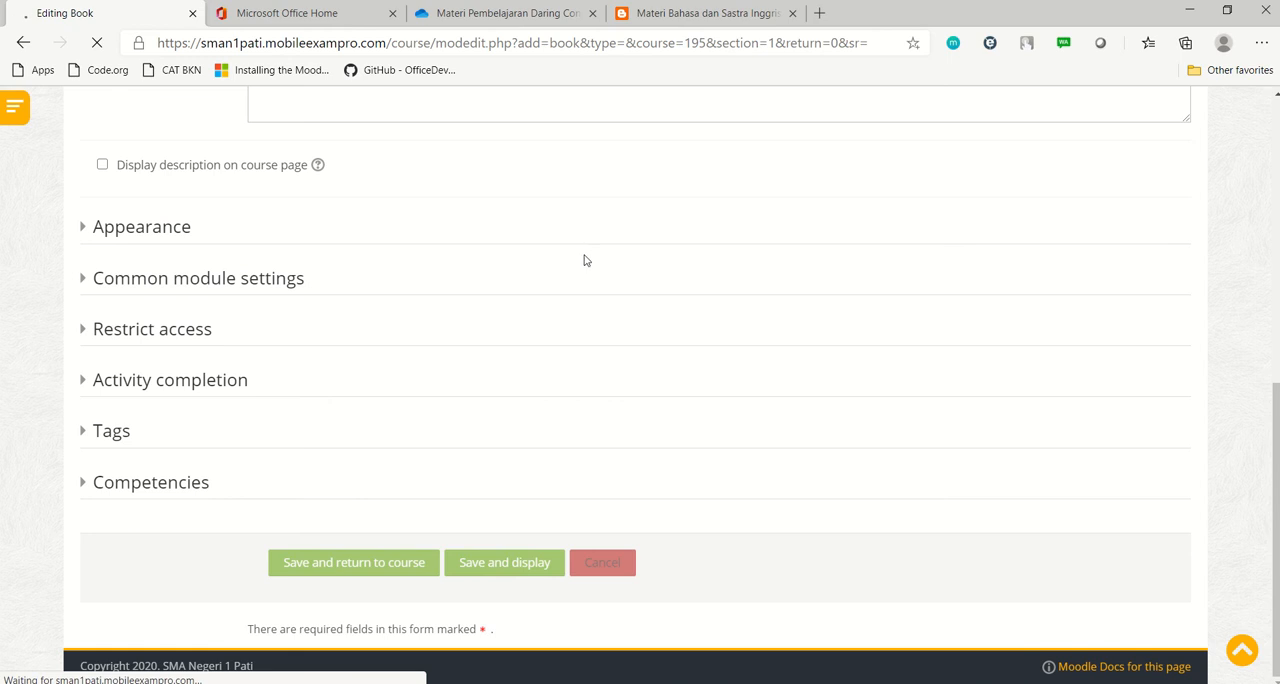
Copy the heading "Identifying the form" from the English material blog page and paste it as the new chapter's title
scroll(670, 335, down, 1)
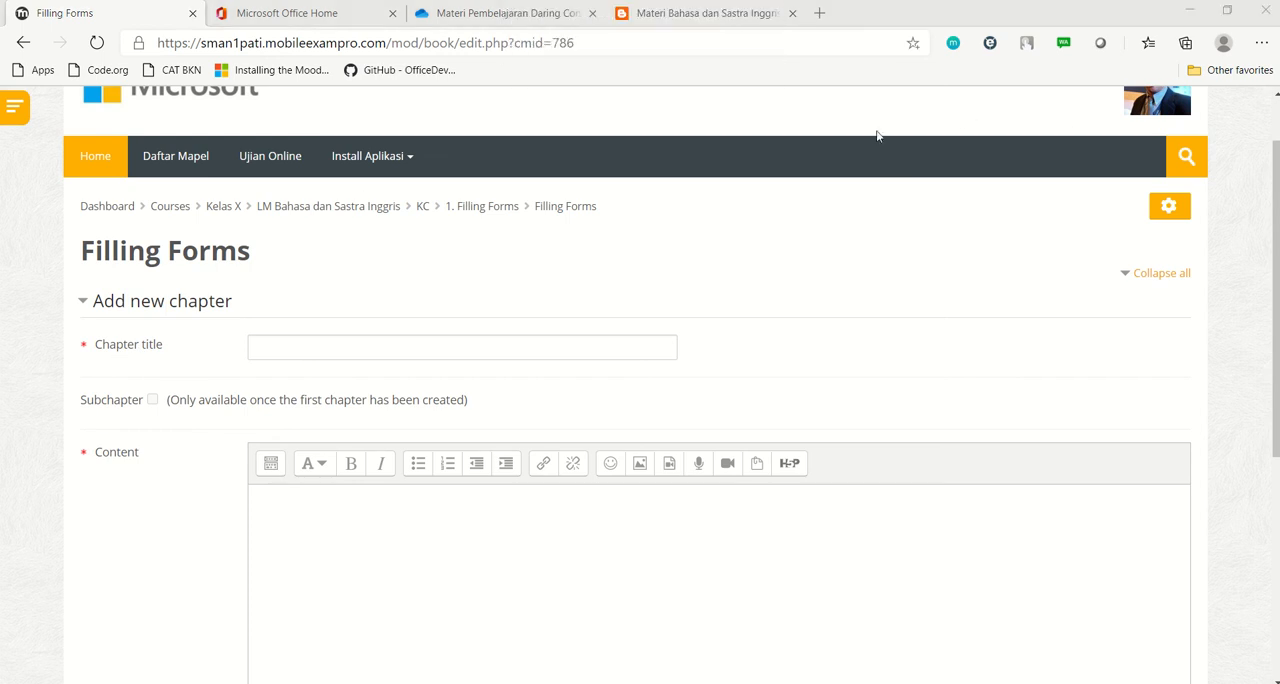
click(713, 24)
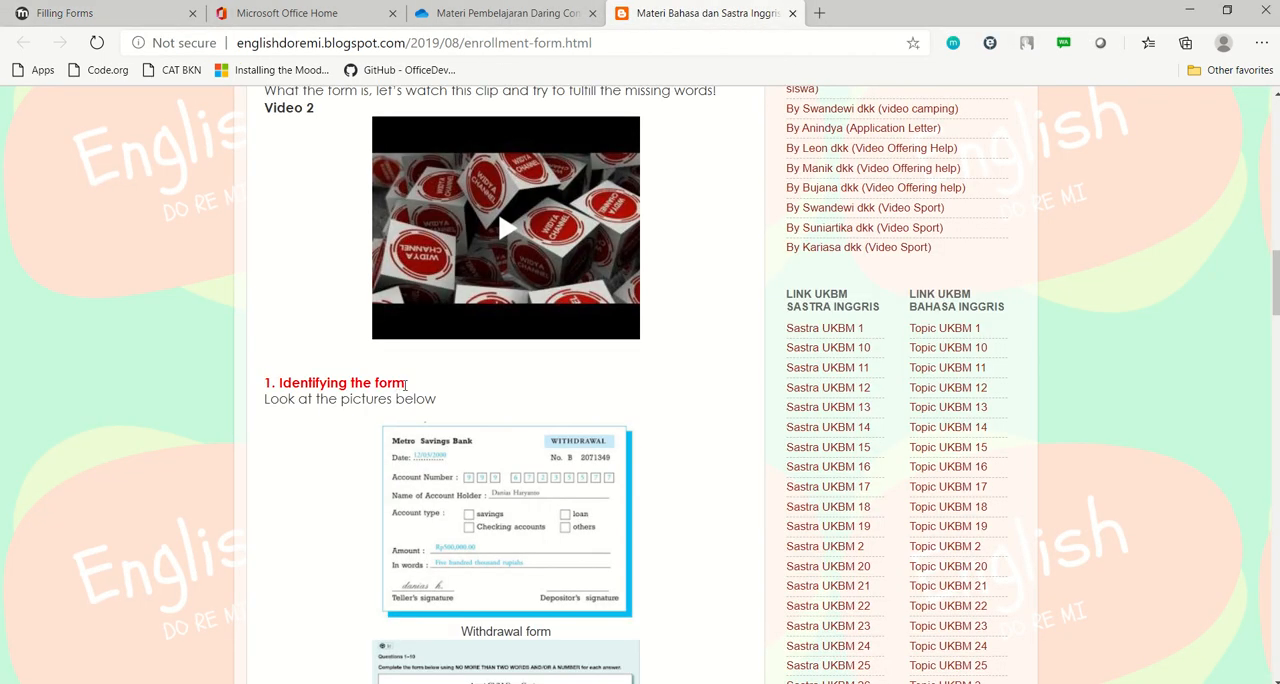
drag(406, 383, 279, 383)
key(ctrl+c)
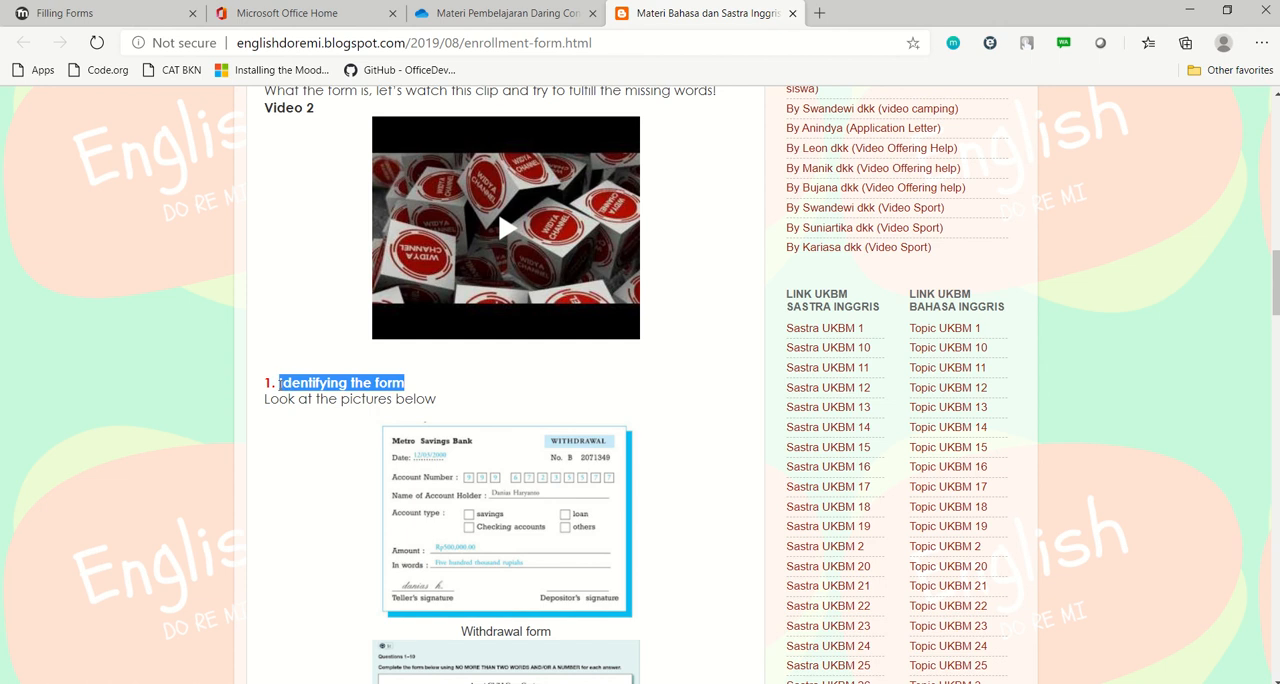
click(65, 13)
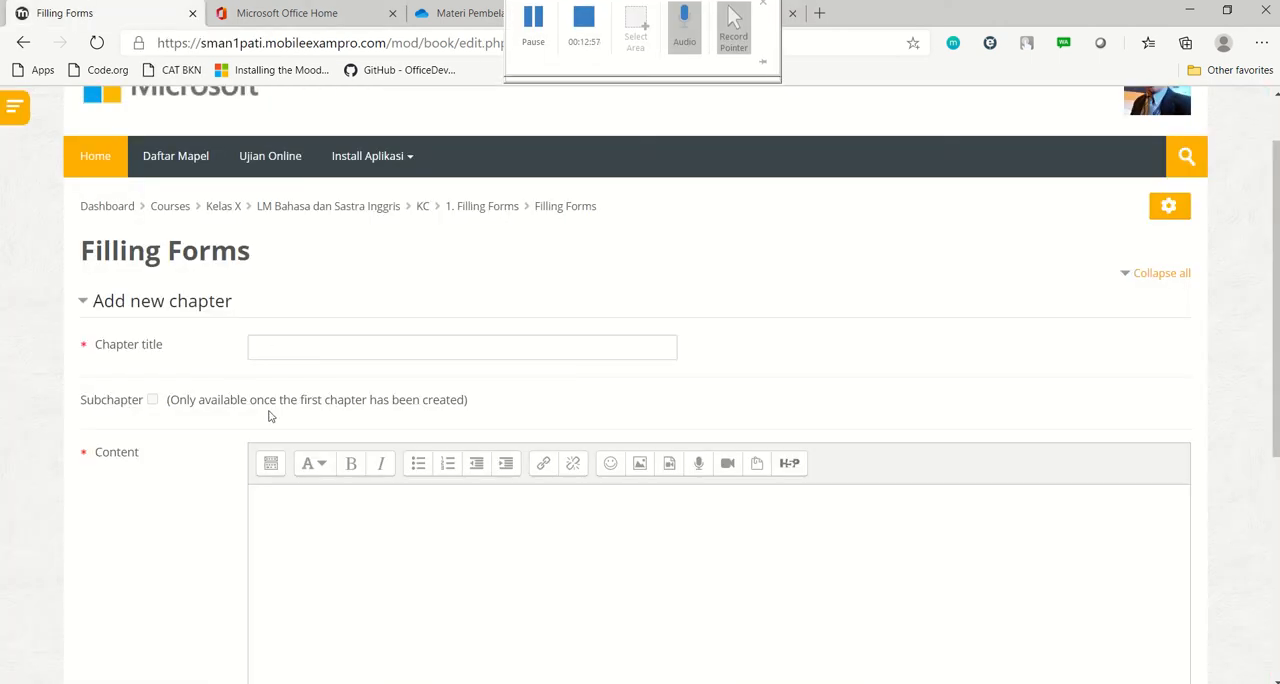
click(308, 351)
key(ctrl+v)
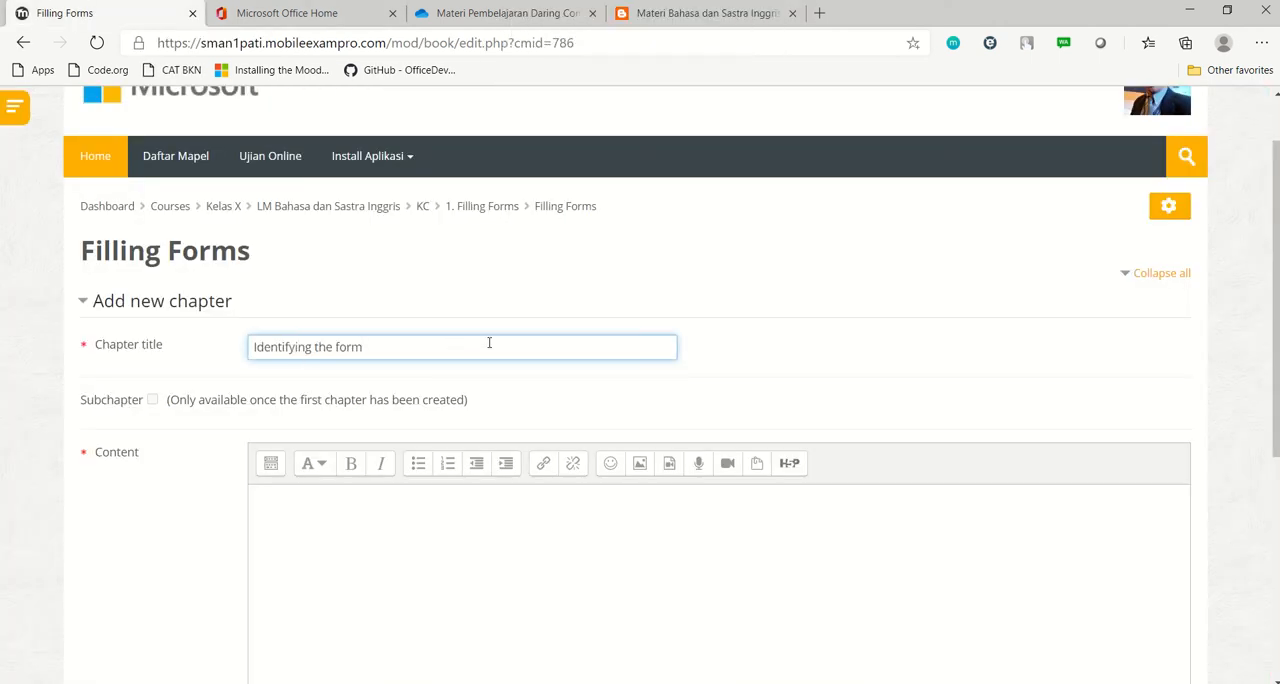
On the blog page, copy the Identifying the form section, from "Look at the pictures below" through the five-item list of form functions
scroll(489, 341, down, 3)
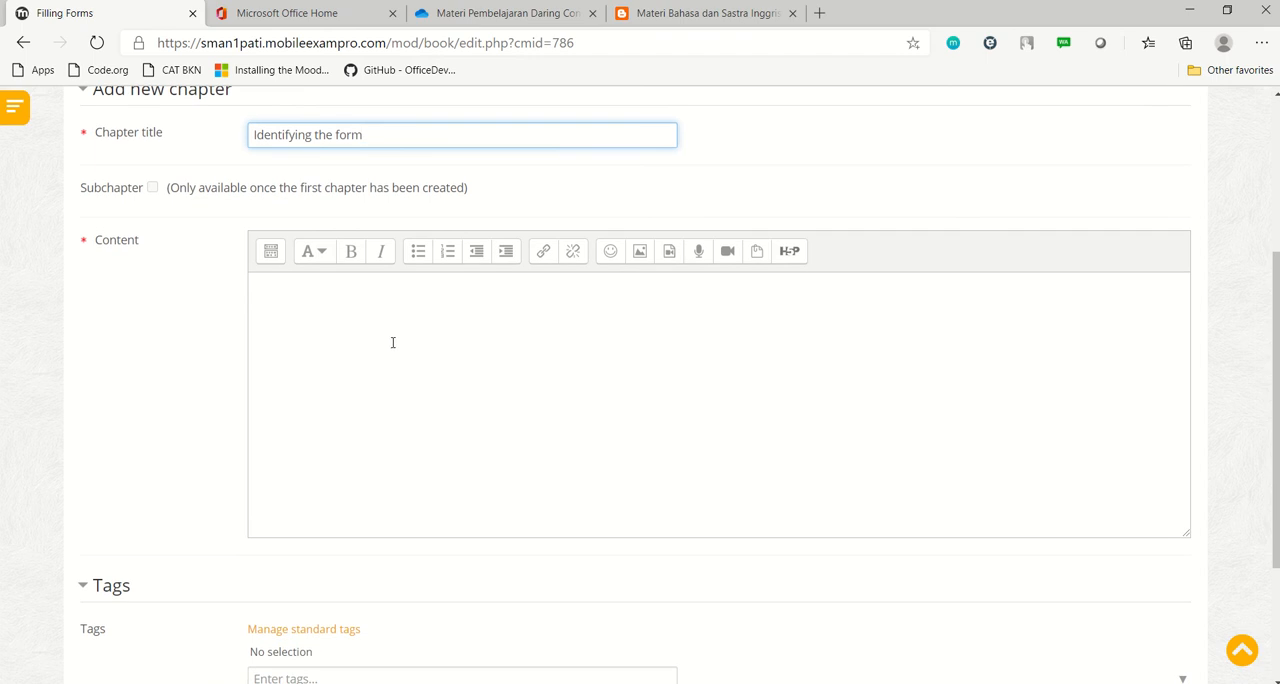
click(393, 343)
click(693, 13)
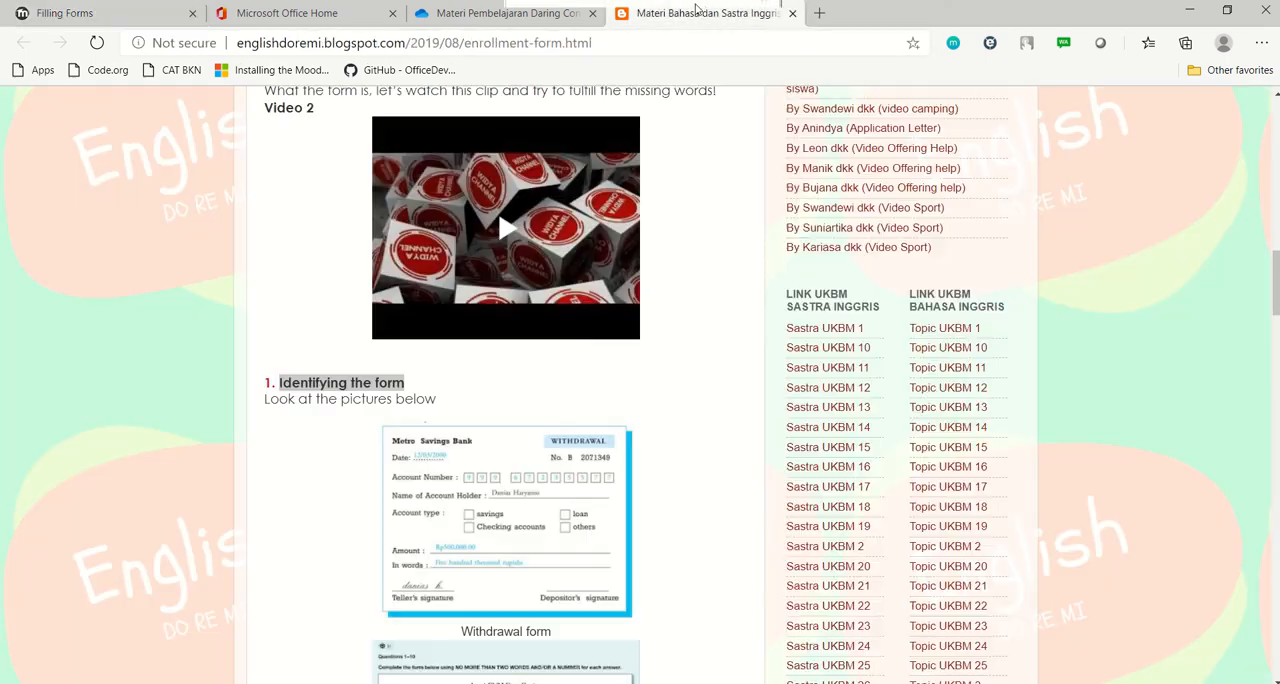
click(441, 410)
scroll(443, 398, down, 1)
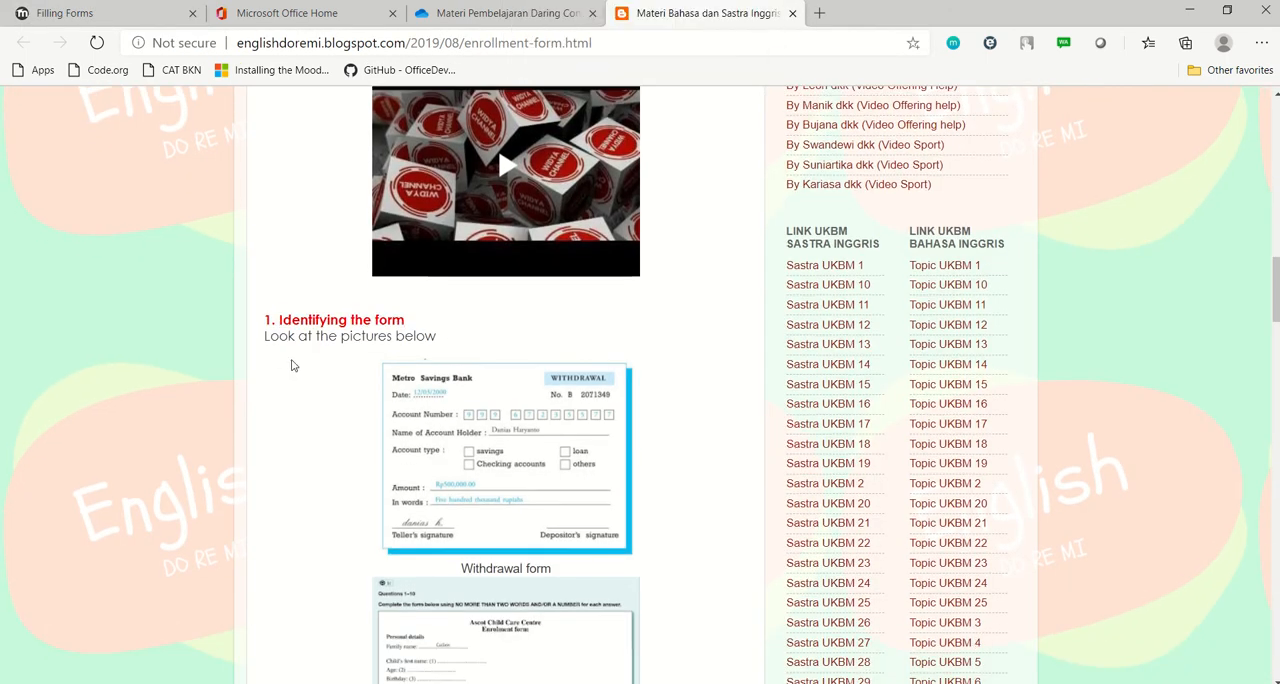
mouse_move(266, 337)
mouse_down()
mouse_move(603, 606)
mouse_move(600, 670)
mouse_move(578, 656)
mouse_move(575, 672)
mouse_move(560, 668)
mouse_move(507, 543)
mouse_move(566, 650)
mouse_move(590, 433)
mouse_move(654, 289)
mouse_move(655, 116)
mouse_move(610, 245)
mouse_move(594, 383)
mouse_move(573, 386)
mouse_up()
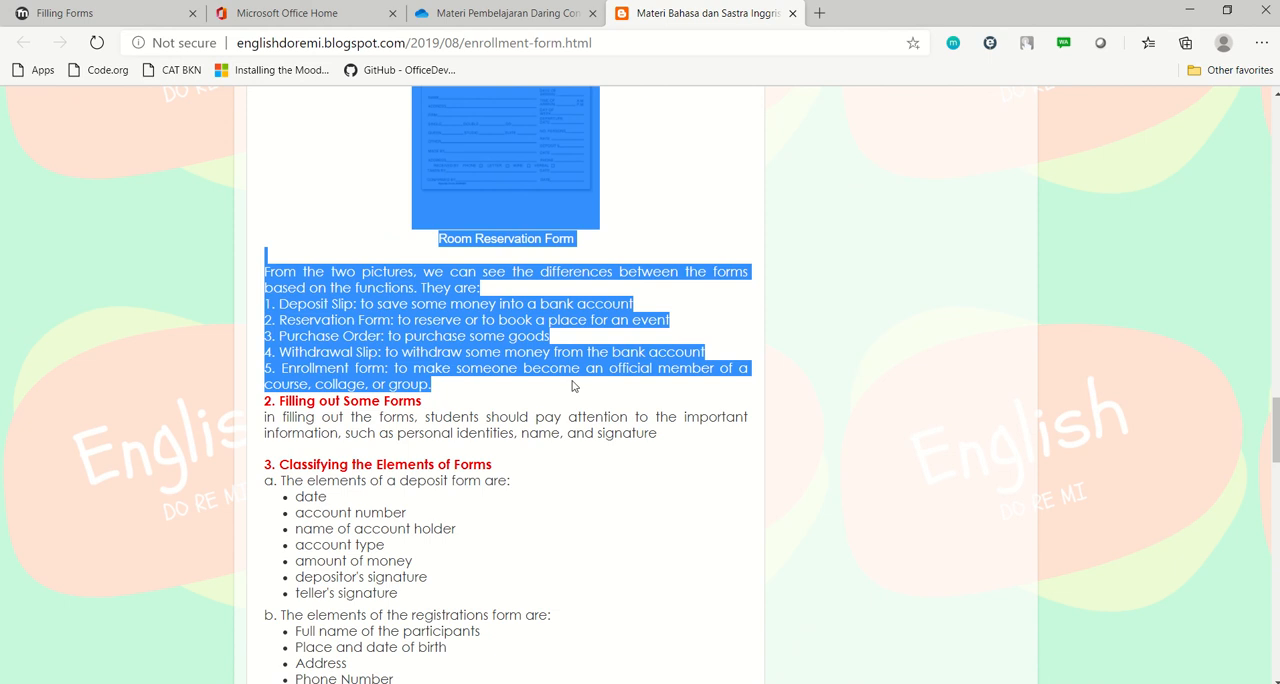
mouse_move(600, 2)
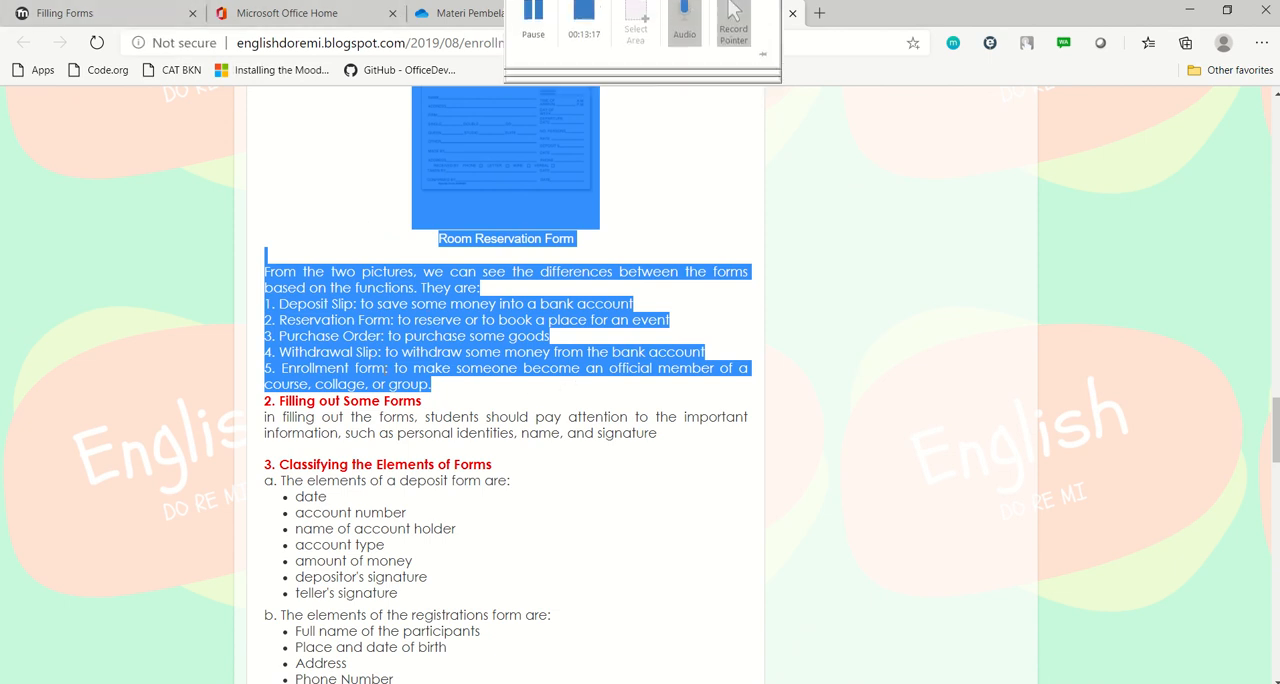
right_click(389, 316)
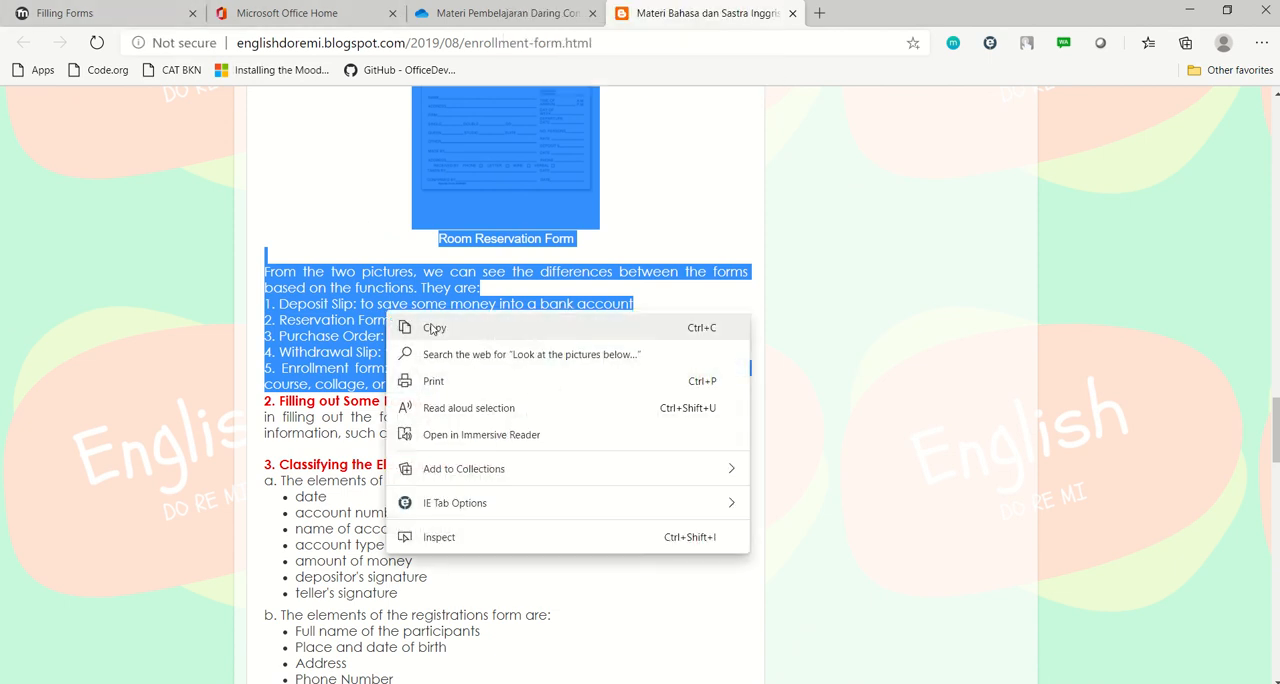
click(433, 329)
Return to the Moodle chapter form and paste the copied text and pictures into the chapter's content
click(64, 13)
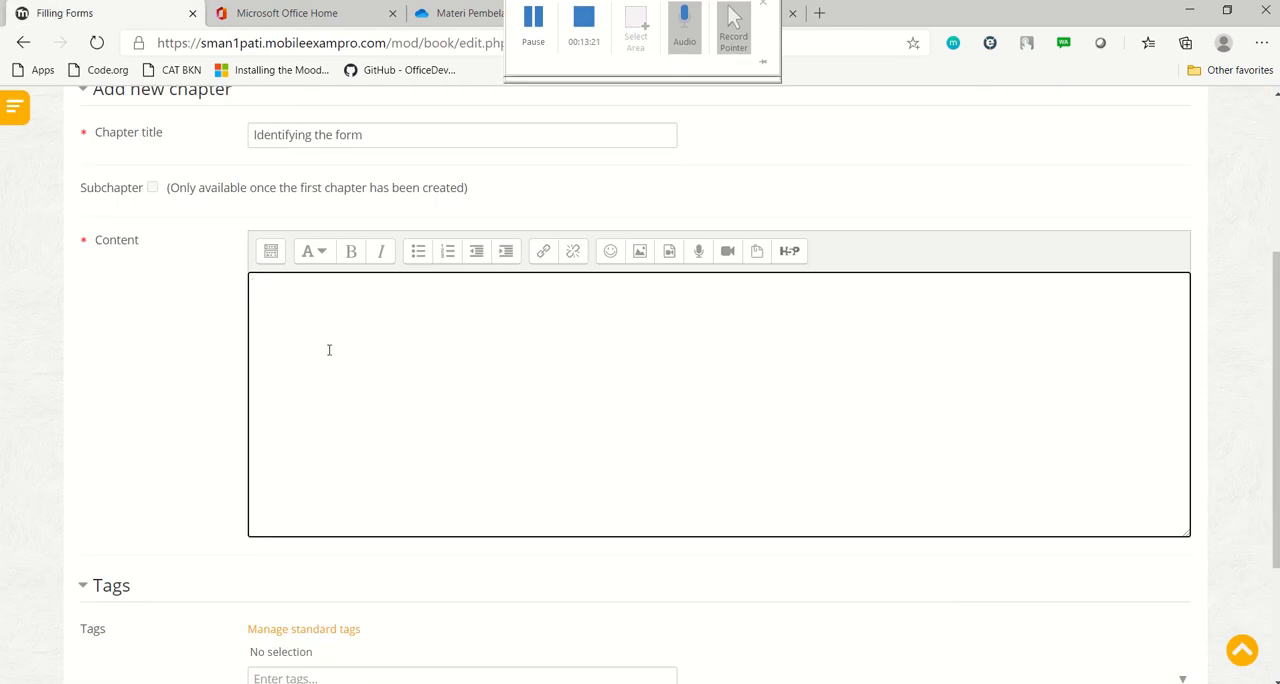
right_click(297, 331)
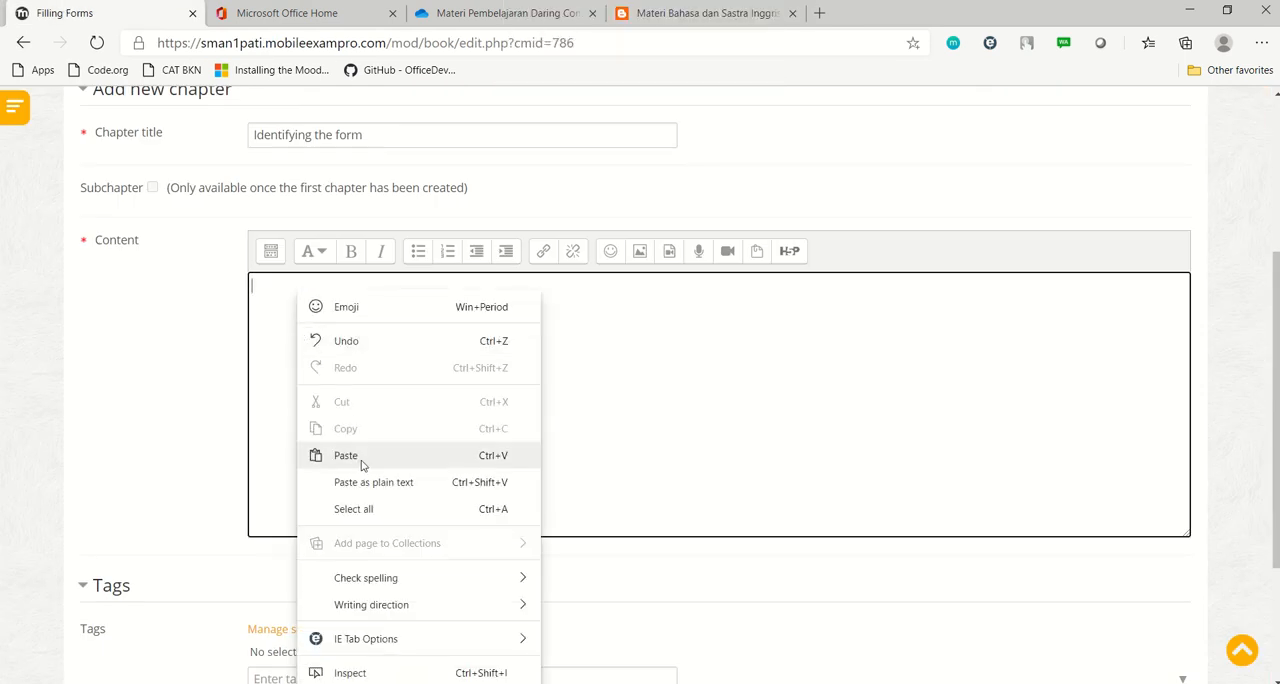
click(360, 460)
Make the opening line "Look at the pictures below" and the "Withdrawal form" caption bold in the chapter content
scroll(746, 366, up, 3)
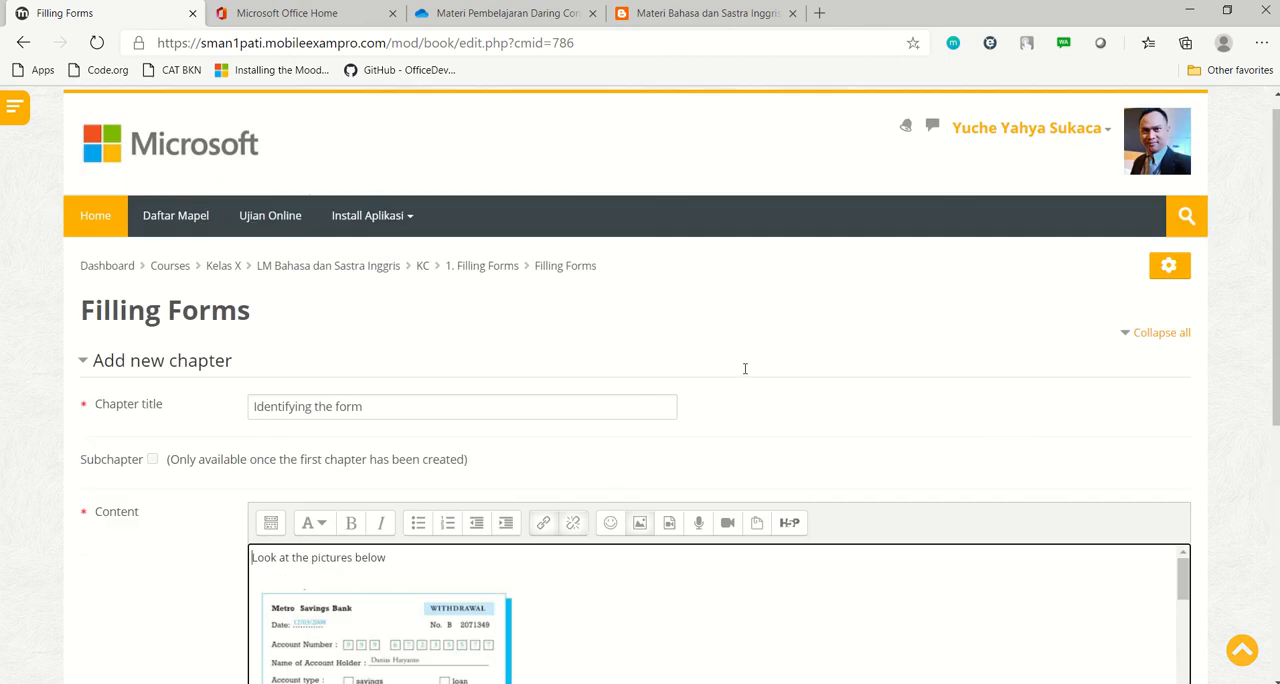
scroll(826, 500, down, 3)
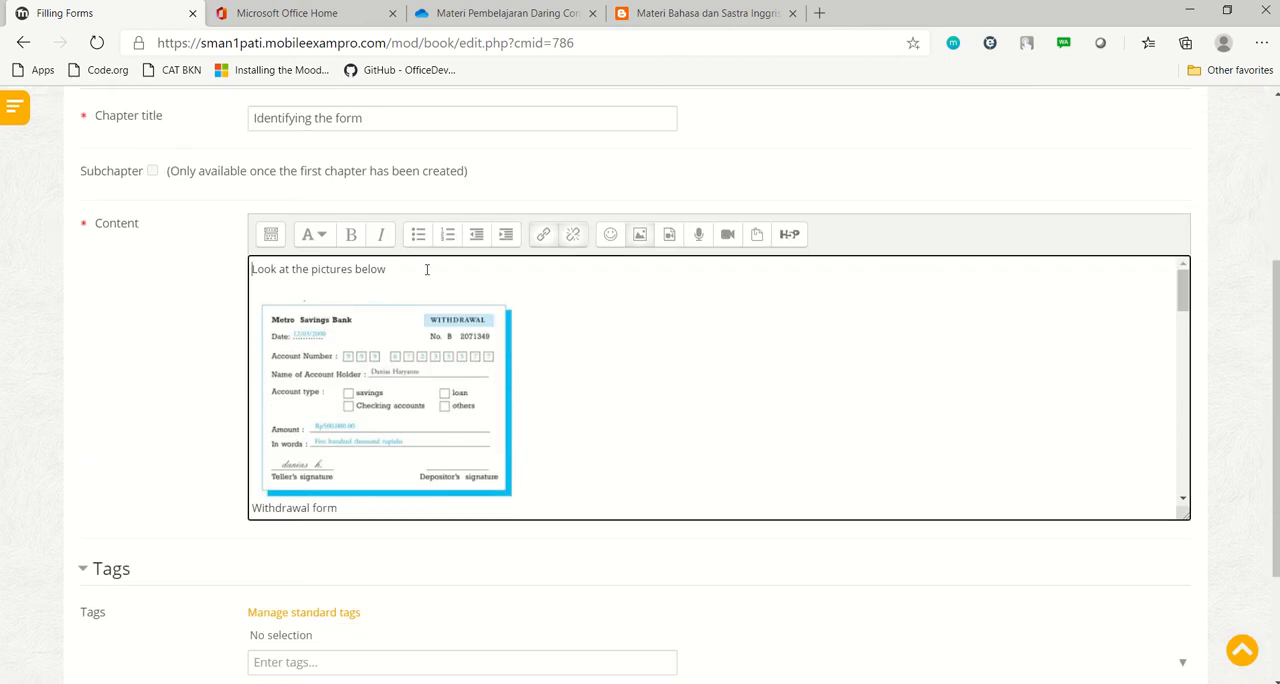
triple_click(375, 266)
click(351, 234)
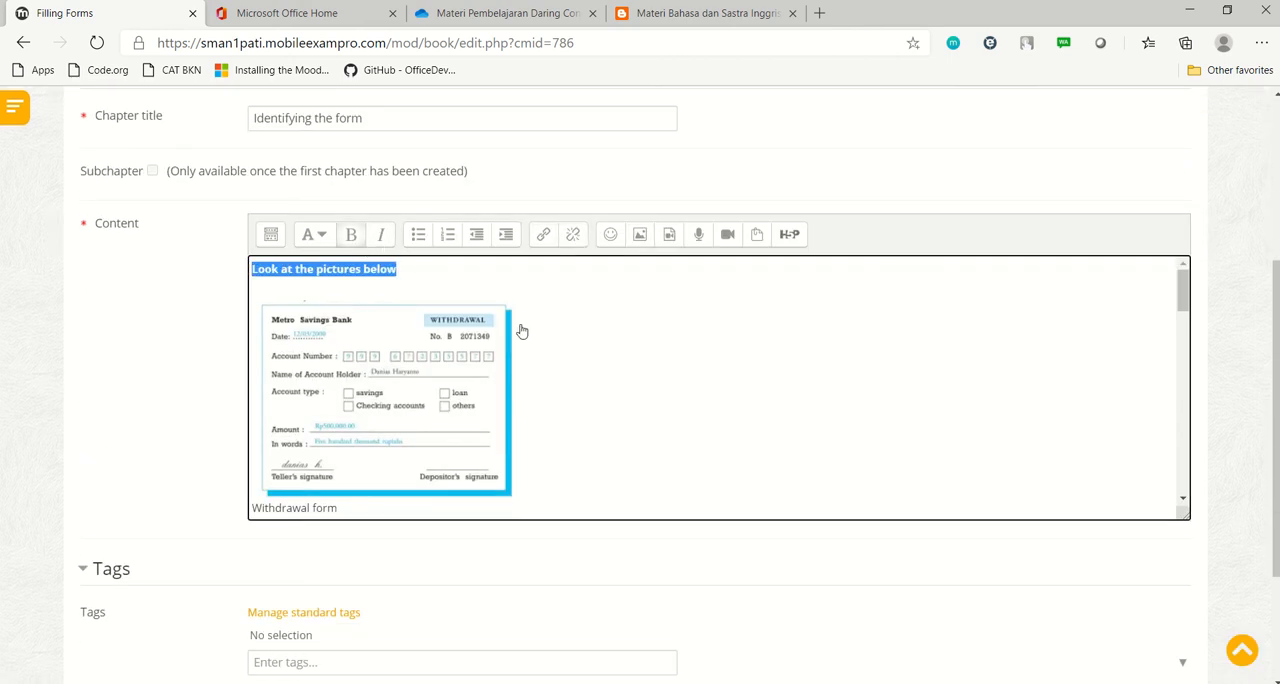
click(632, 335)
scroll(630, 334, down, 1)
drag(340, 388, 252, 388)
click(351, 234)
click(629, 378)
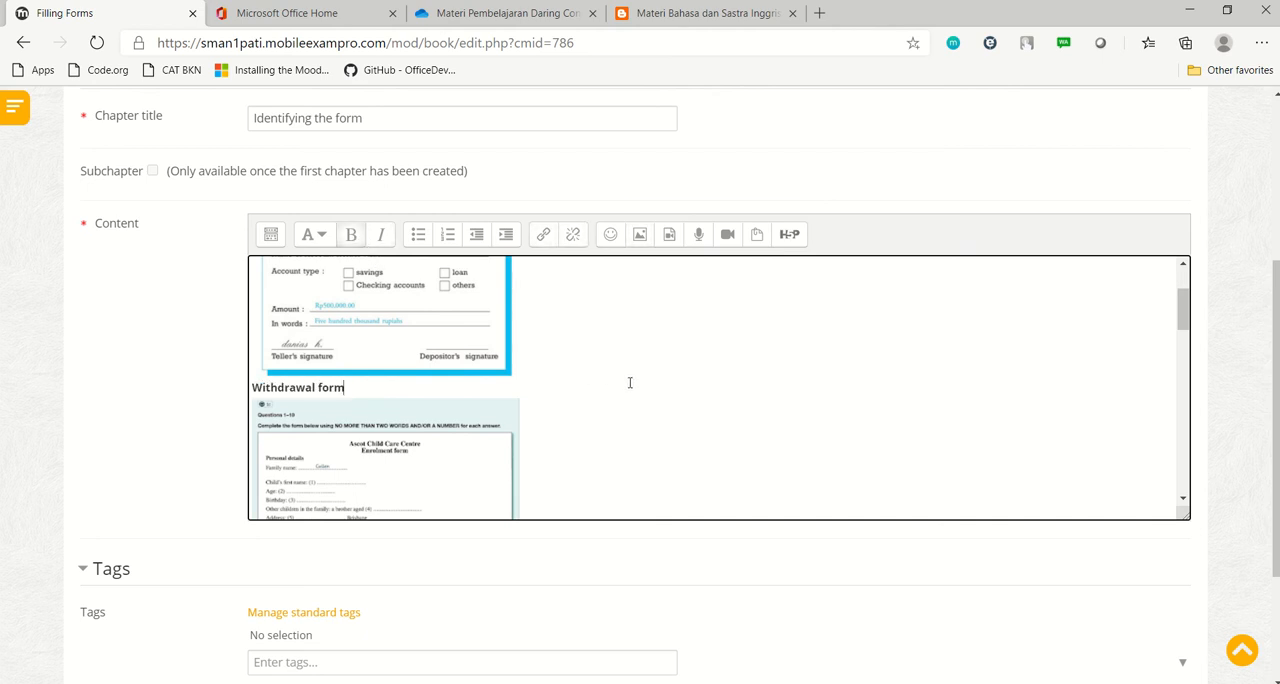
Make the "Enrolment Form" and "Deposit Slip Form" captions bold
scroll(629, 378, down, 2)
drag(350, 420, 203, 424)
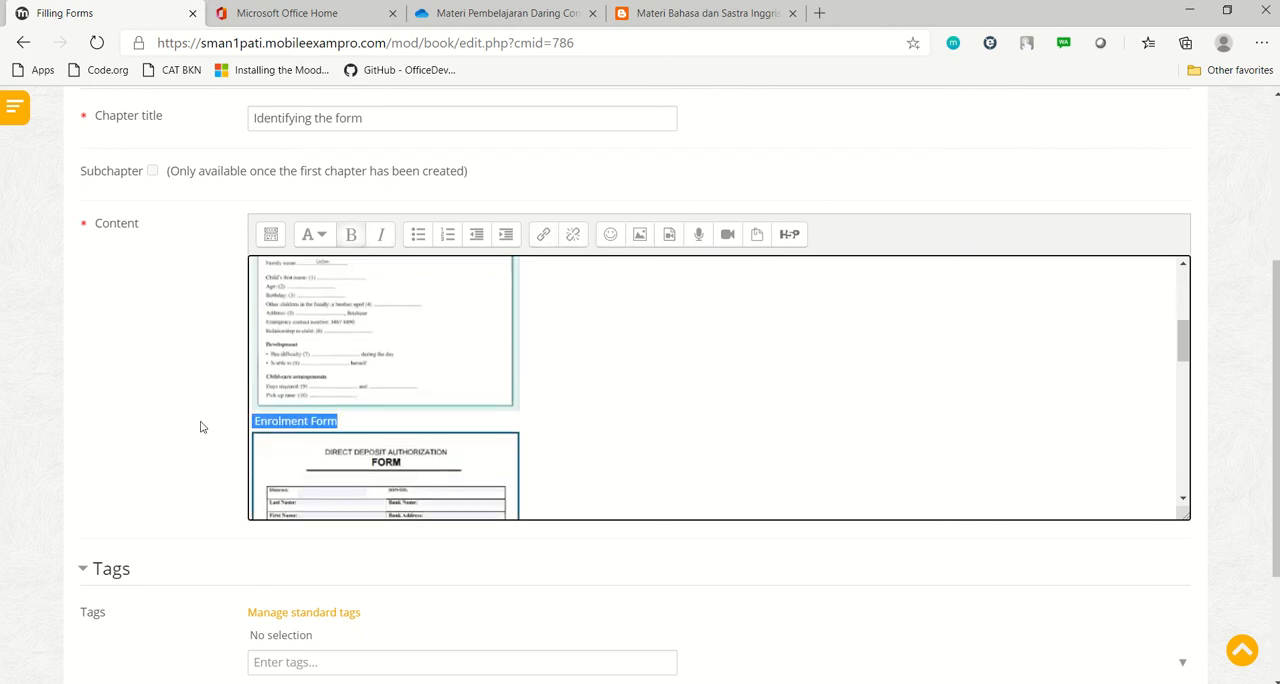
click(351, 234)
scroll(622, 407, down, 3)
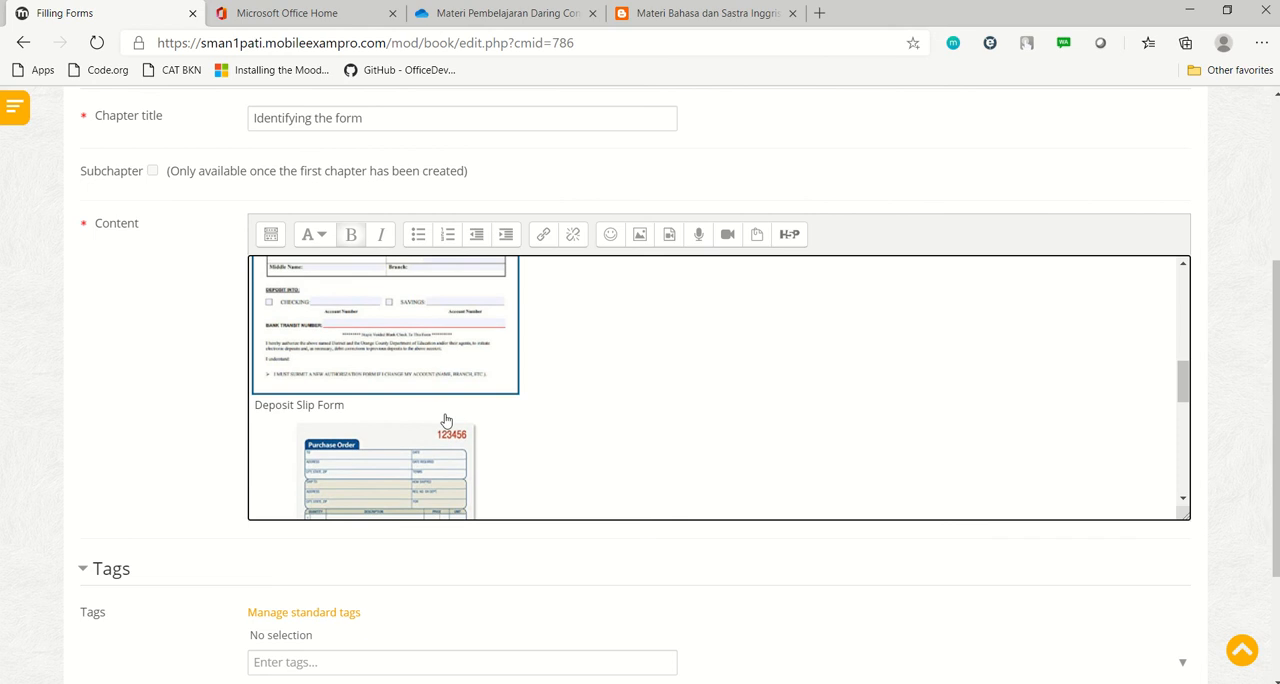
drag(366, 395, 210, 400)
click(351, 234)
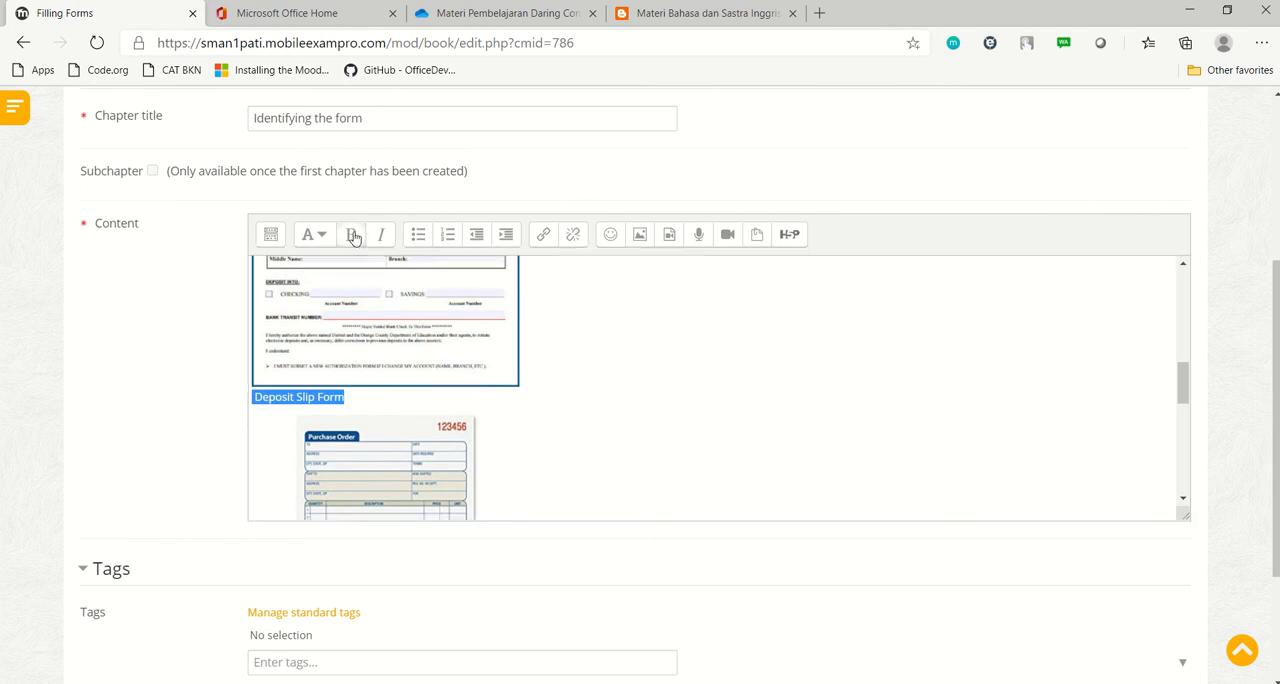
Make the caption below the purchase order picture and the "Room Reservation Form" caption bold
scroll(580, 385, down, 3)
drag(371, 403, 229, 412)
click(351, 234)
scroll(543, 358, down, 5)
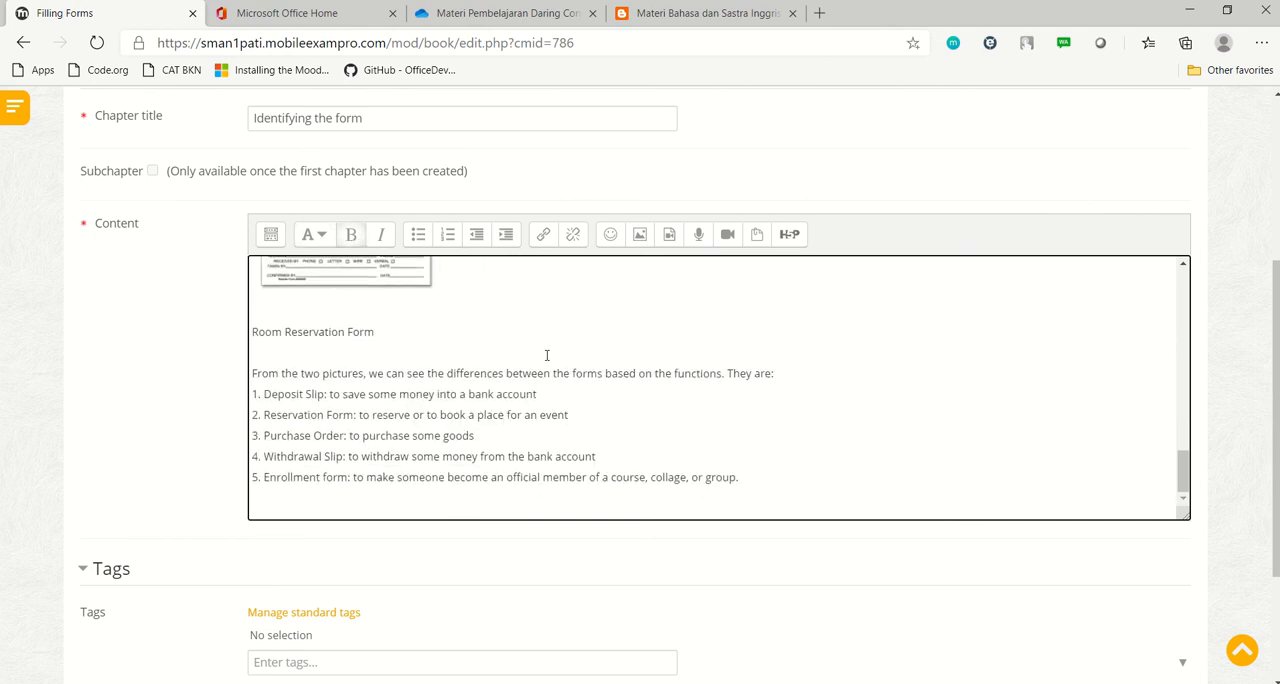
drag(429, 325, 250, 324)
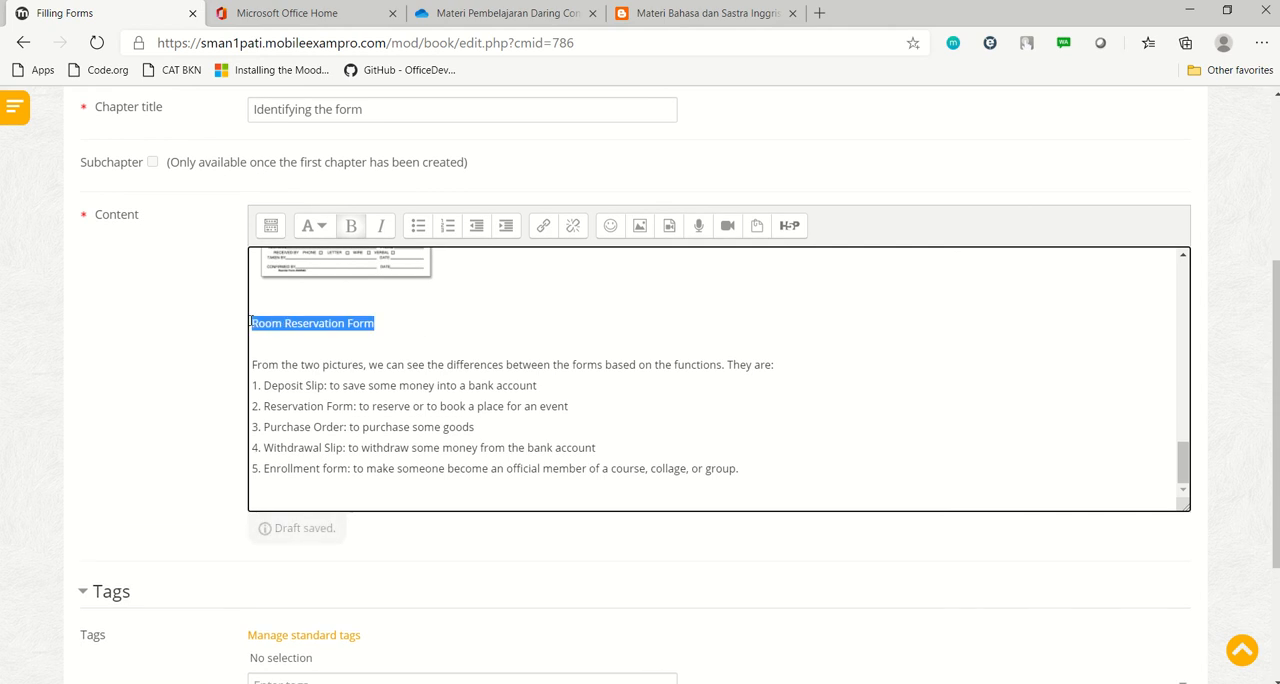
click(350, 226)
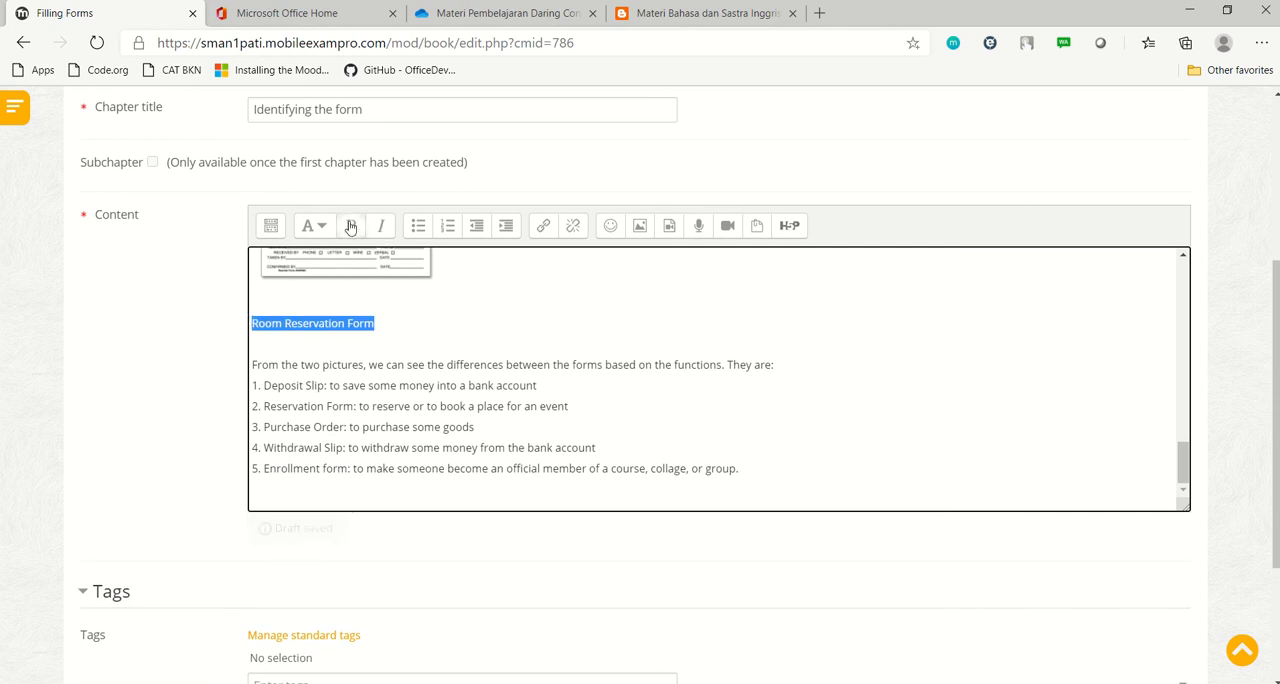
Move "They are:" onto its own line above the list of form functions and save the chapter
click(731, 364)
key(Return)
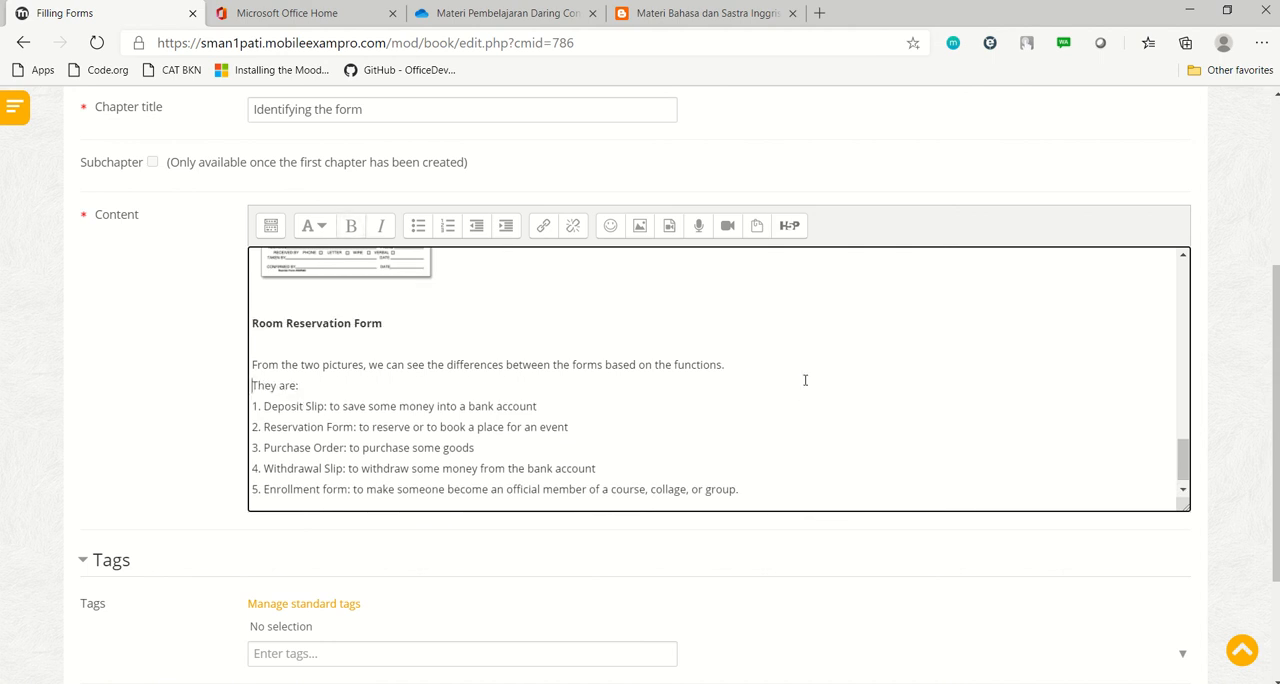
scroll(810, 390, down, 1)
scroll(920, 437, down, 3)
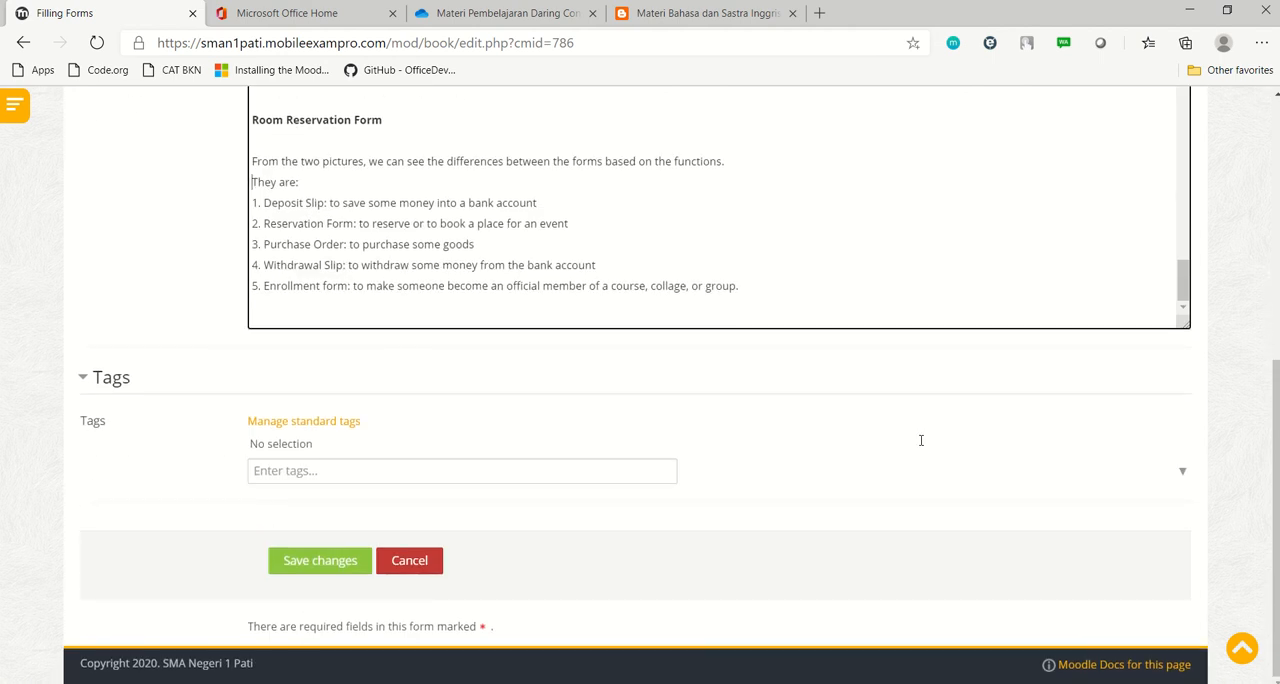
click(314, 566)
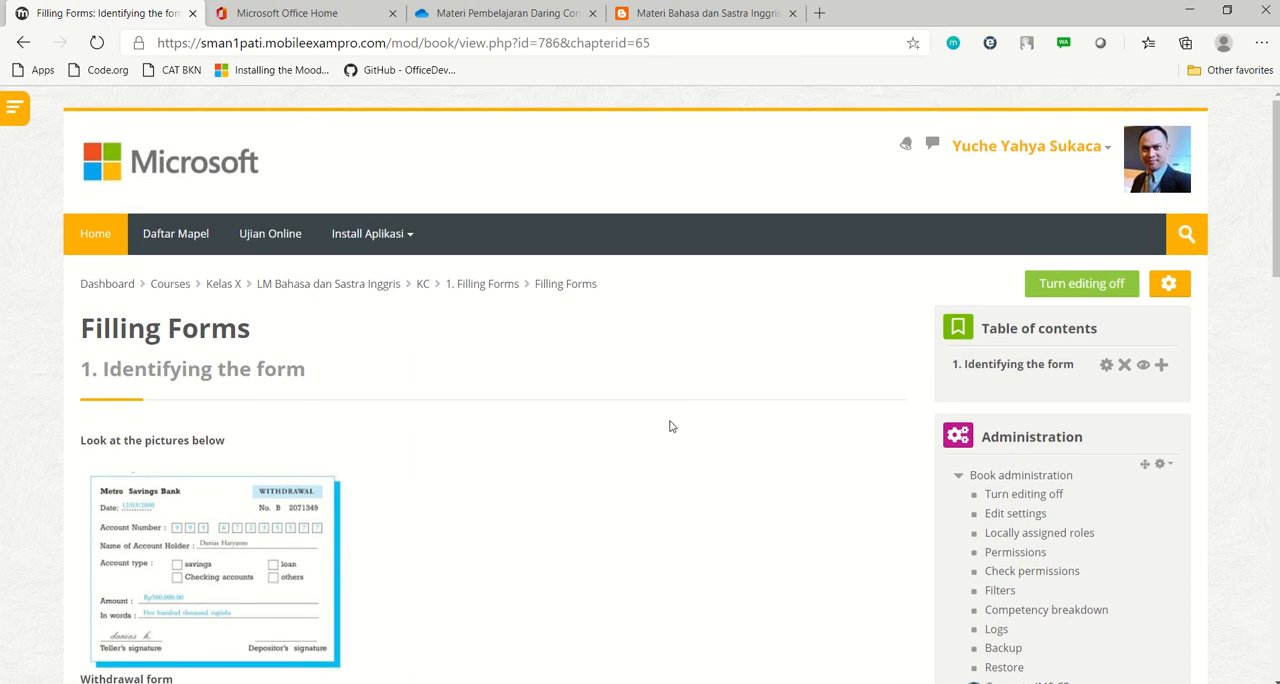
Review the saved "Identifying the form" chapter from its opening pictures to the list of form functions
scroll(669, 426, down, 5)
scroll(600, 319, down, 6)
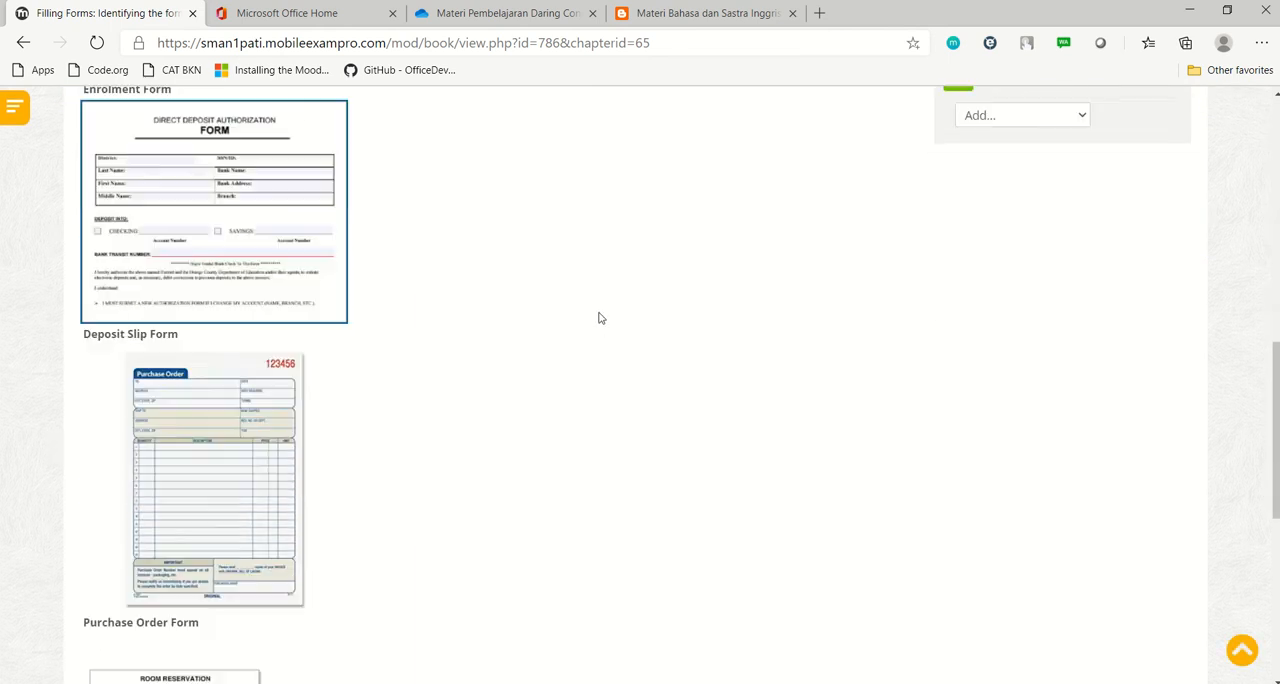
scroll(600, 318, down, 1)
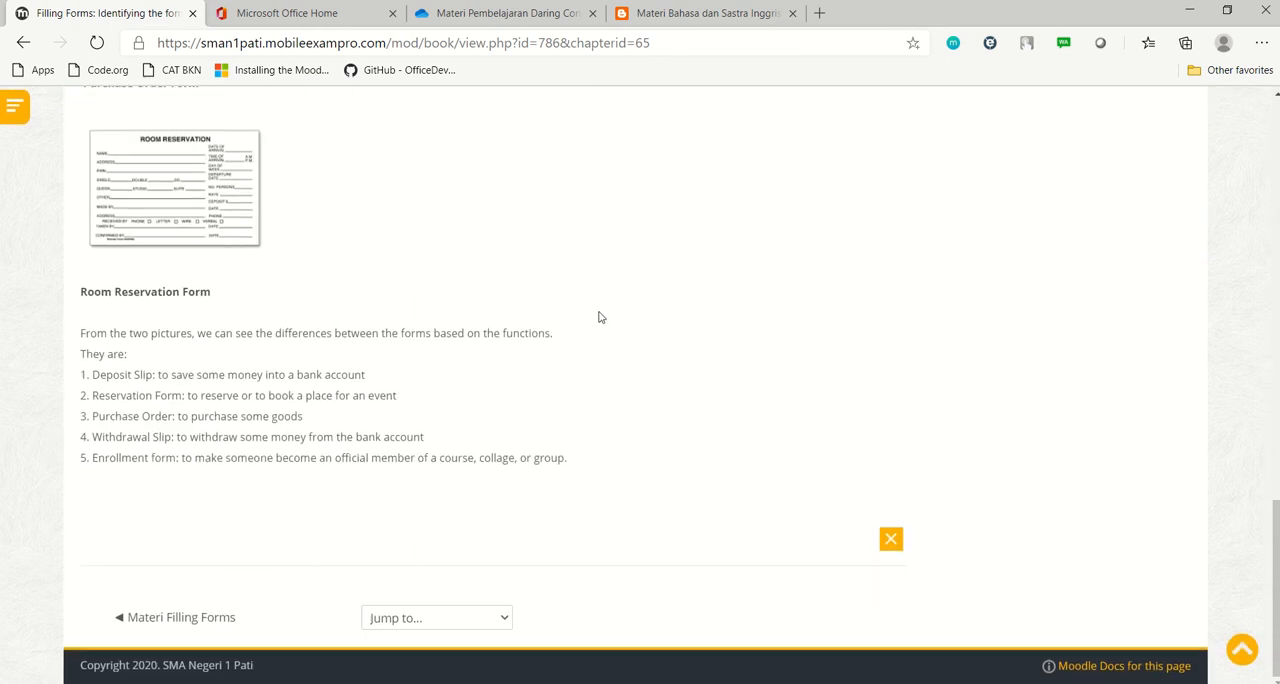
scroll(603, 320, up, 10)
scroll(603, 321, up, 2)
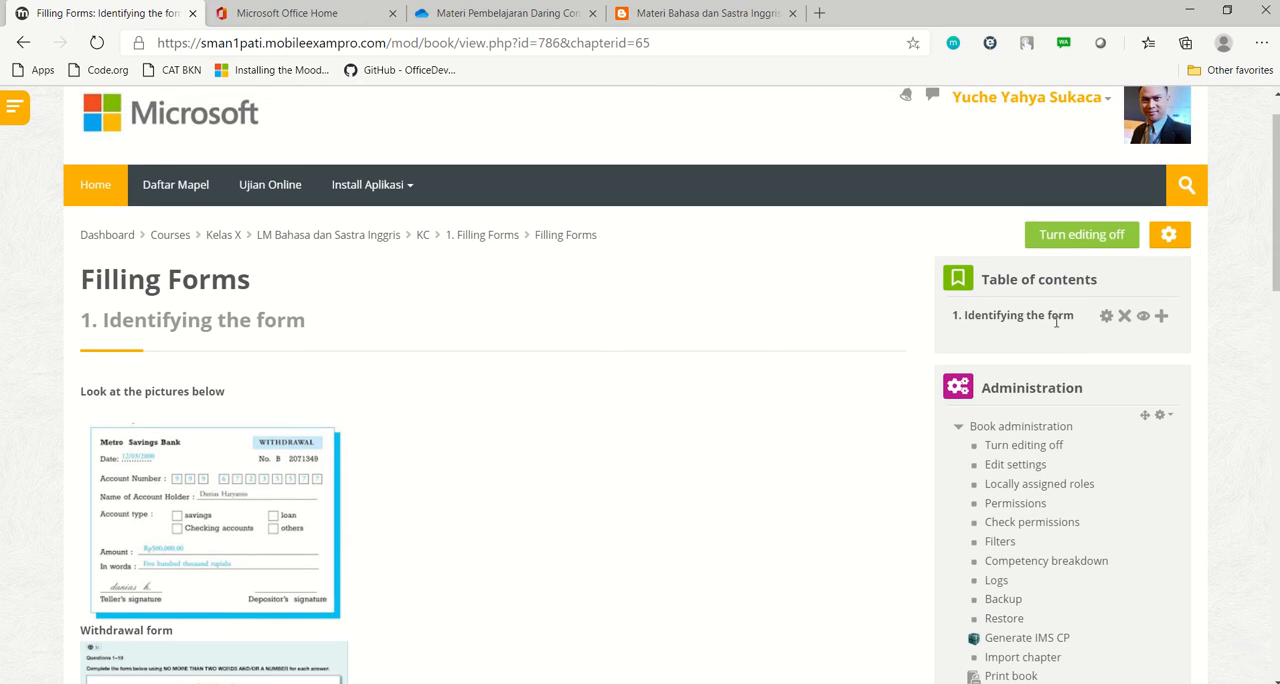
scroll(417, 426, down, 2)
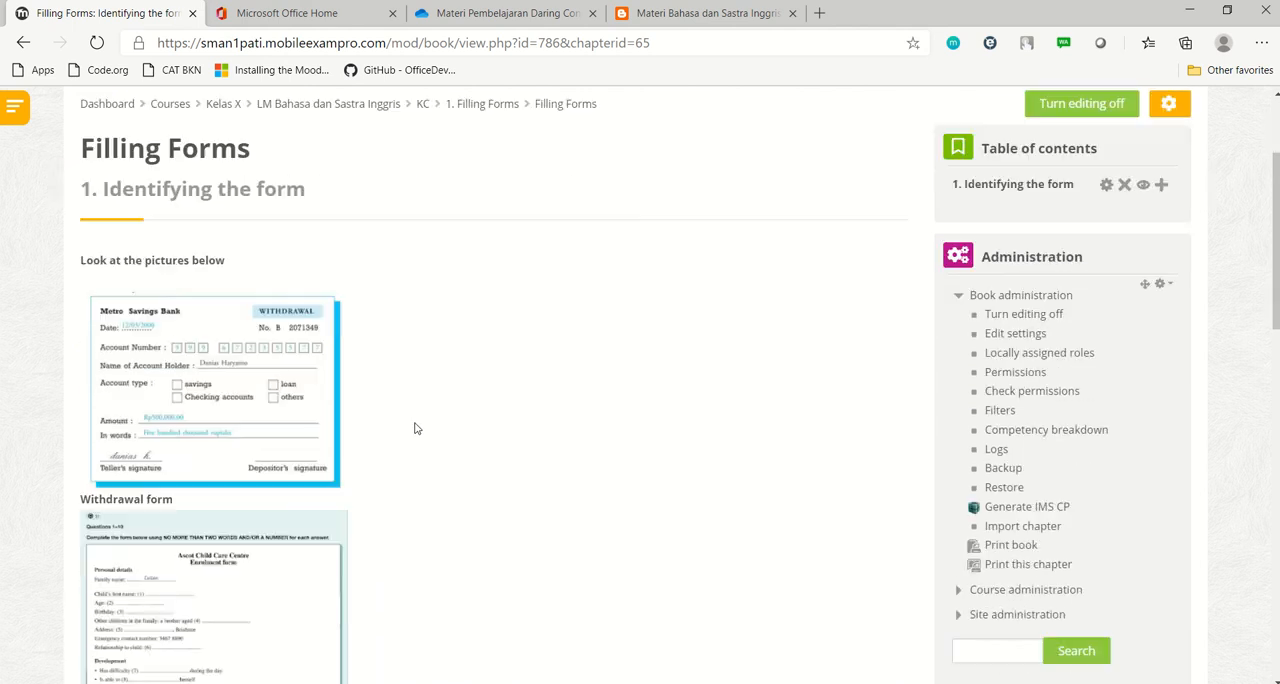
scroll(417, 426, up, 2)
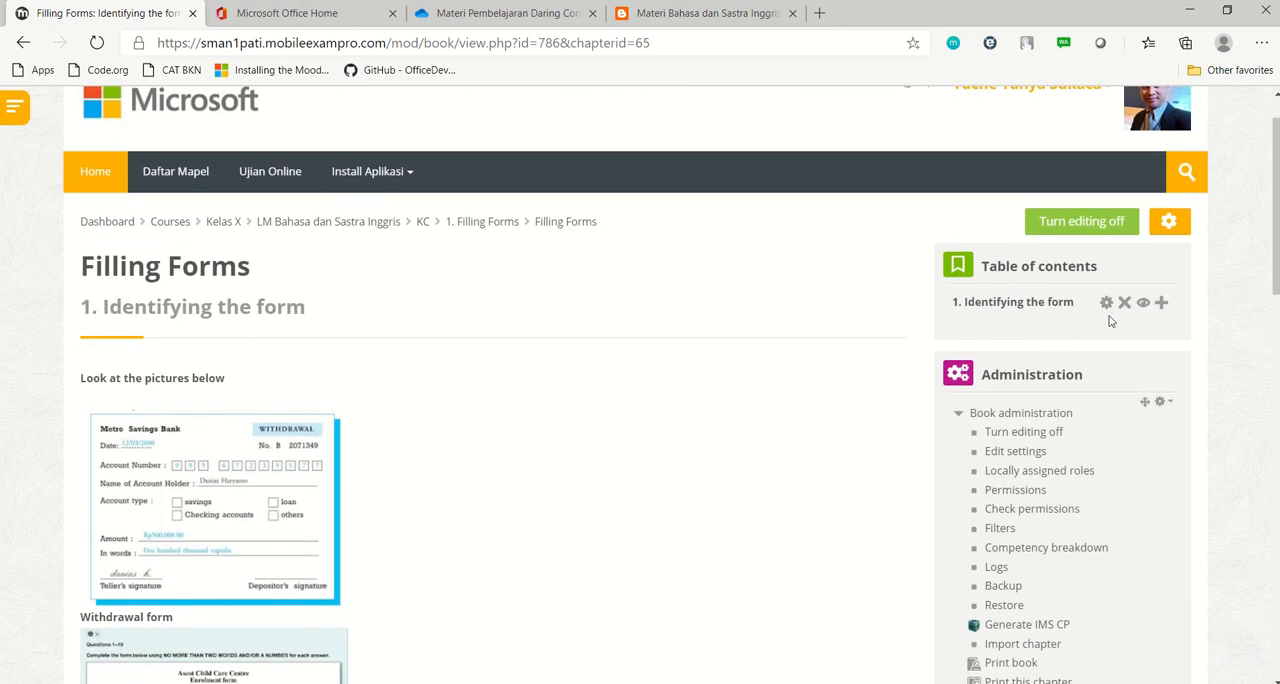
Reopen the "Identifying the form" chapter for editing, check its content and save it
click(1108, 304)
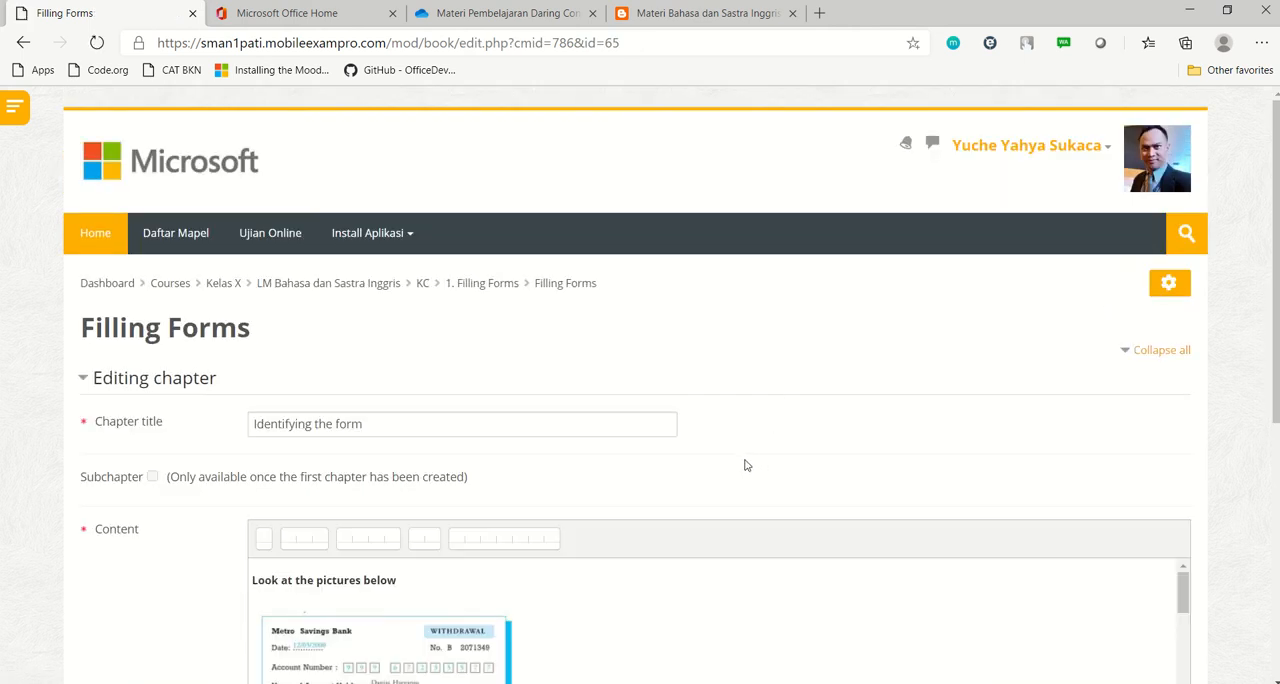
scroll(753, 466, down, 10)
scroll(745, 460, down, 10)
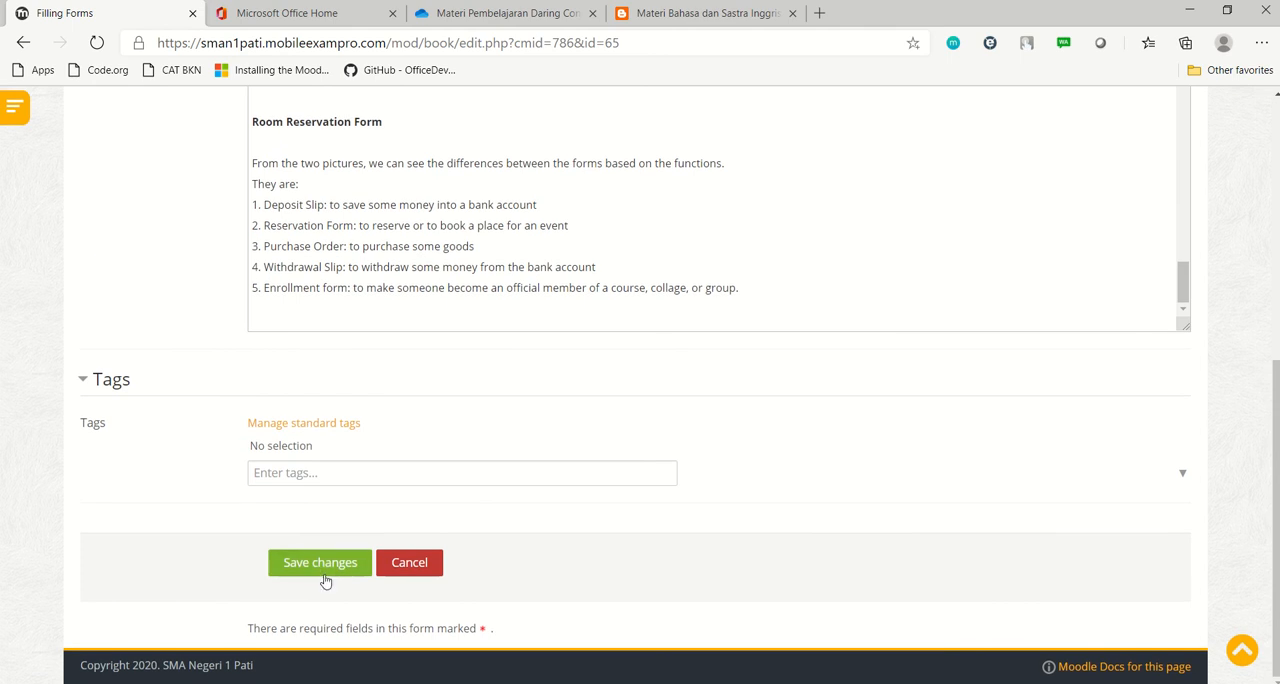
click(321, 566)
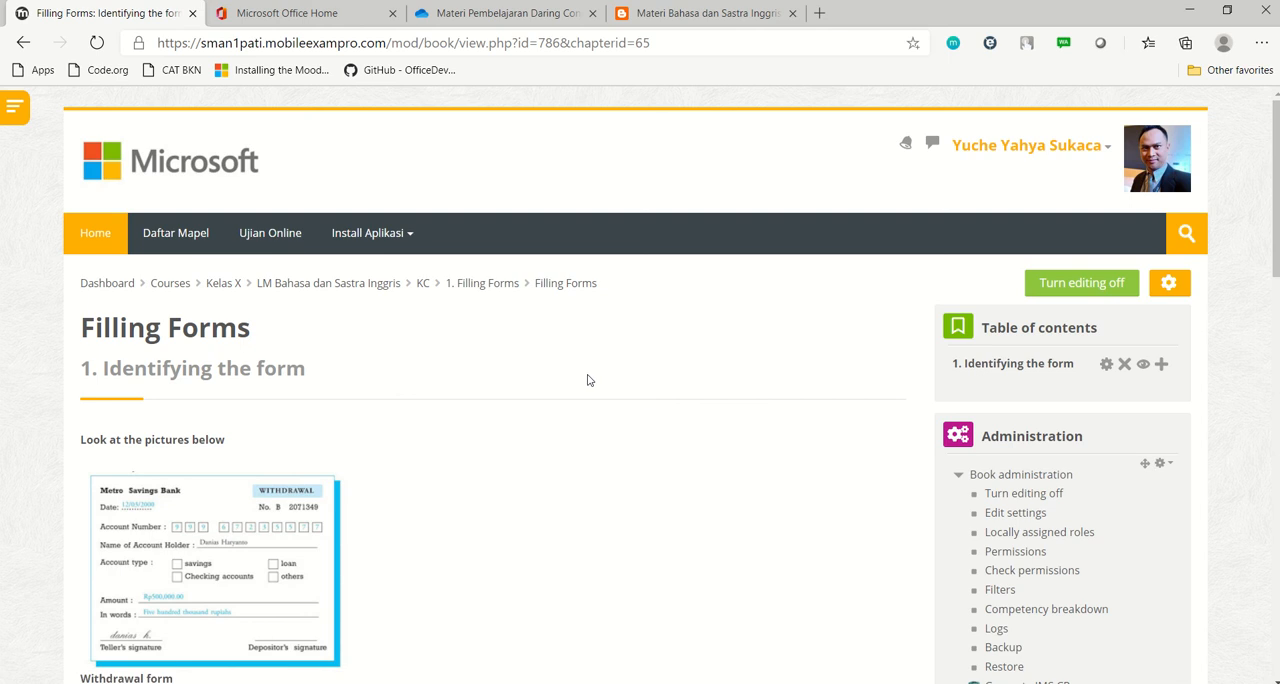
Start a new chapter after "Identifying the form" in the Filling Forms book
scroll(673, 364, down, 2)
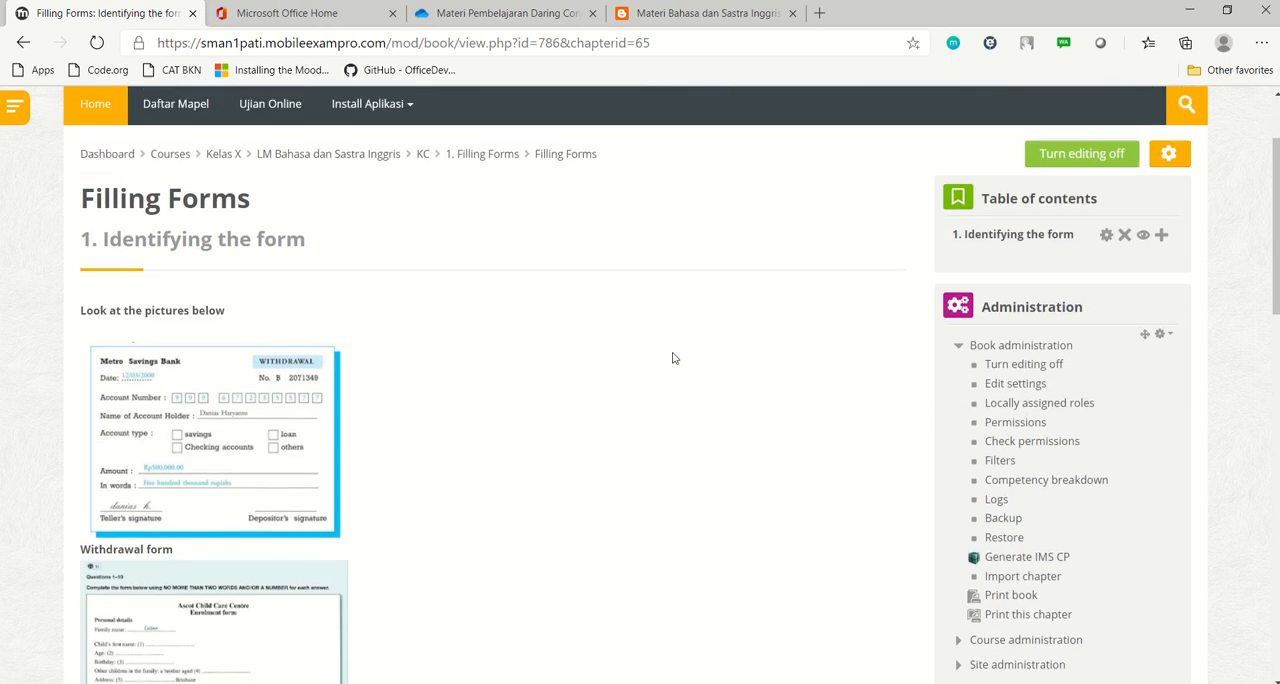
scroll(678, 358, up, 1)
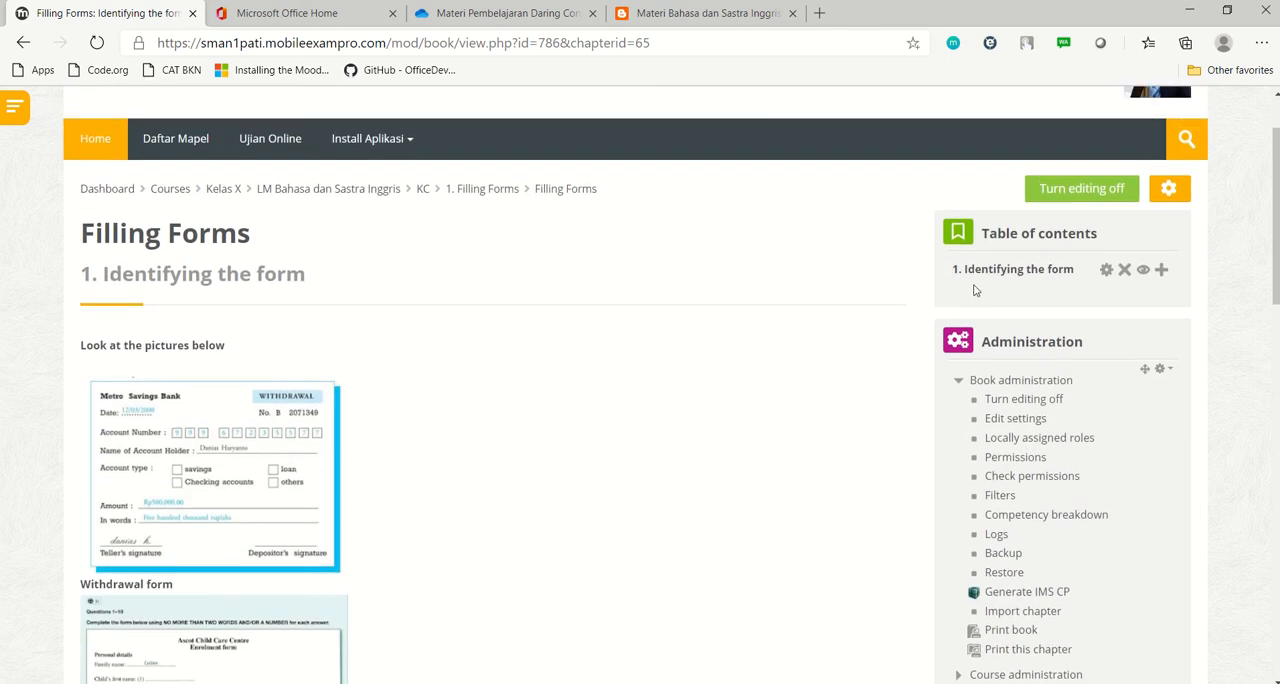
click(1163, 272)
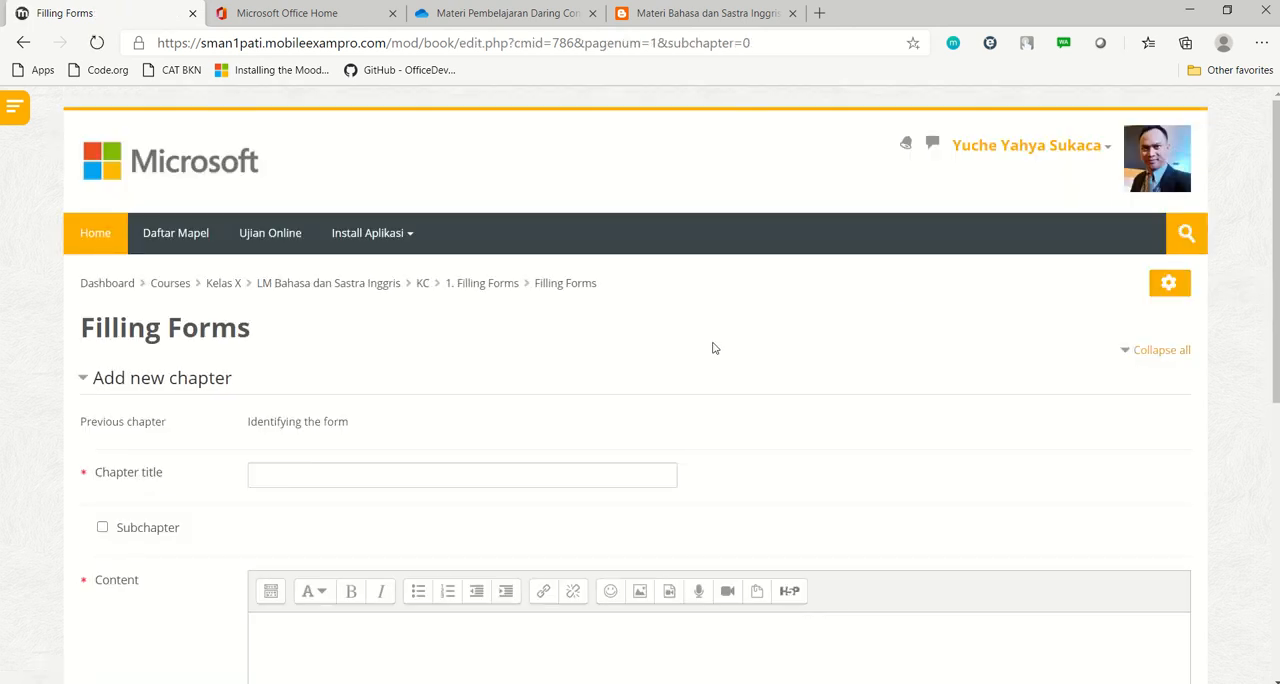
scroll(463, 403, down, 1)
click(463, 403)
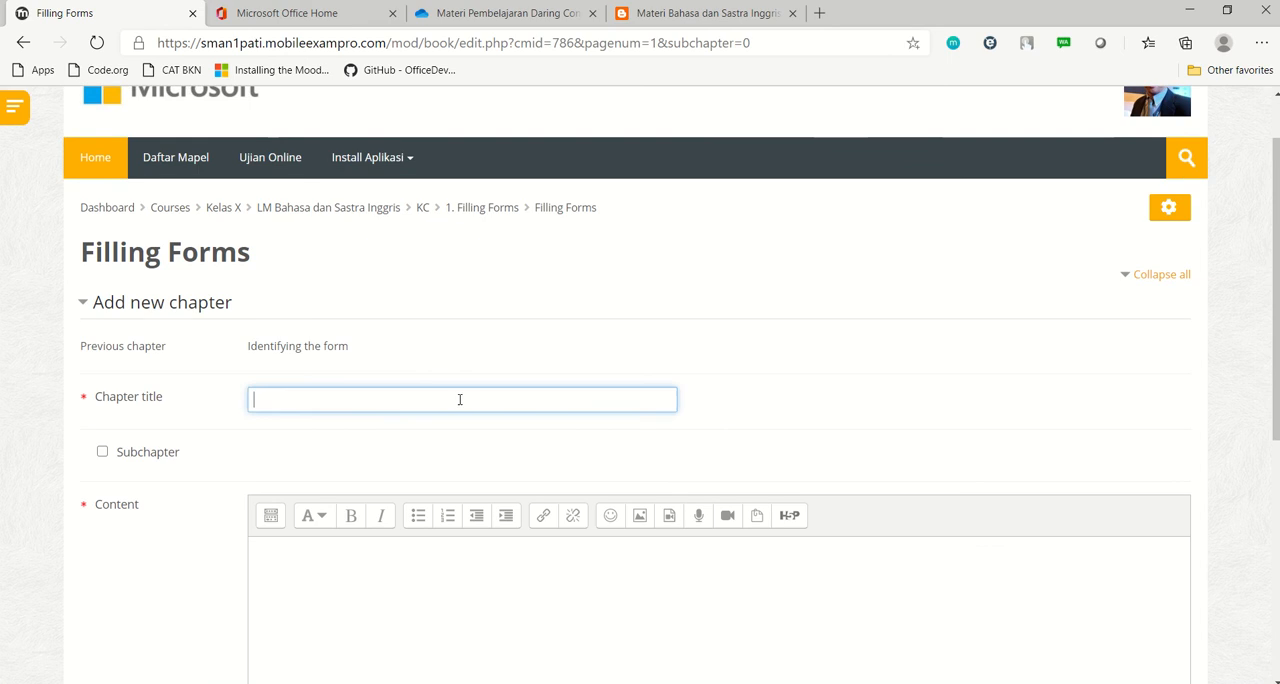
Switch to the blog post on enrollment forms and look through its remaining sections for further chapter material
click(670, 15)
scroll(587, 382, down, 5)
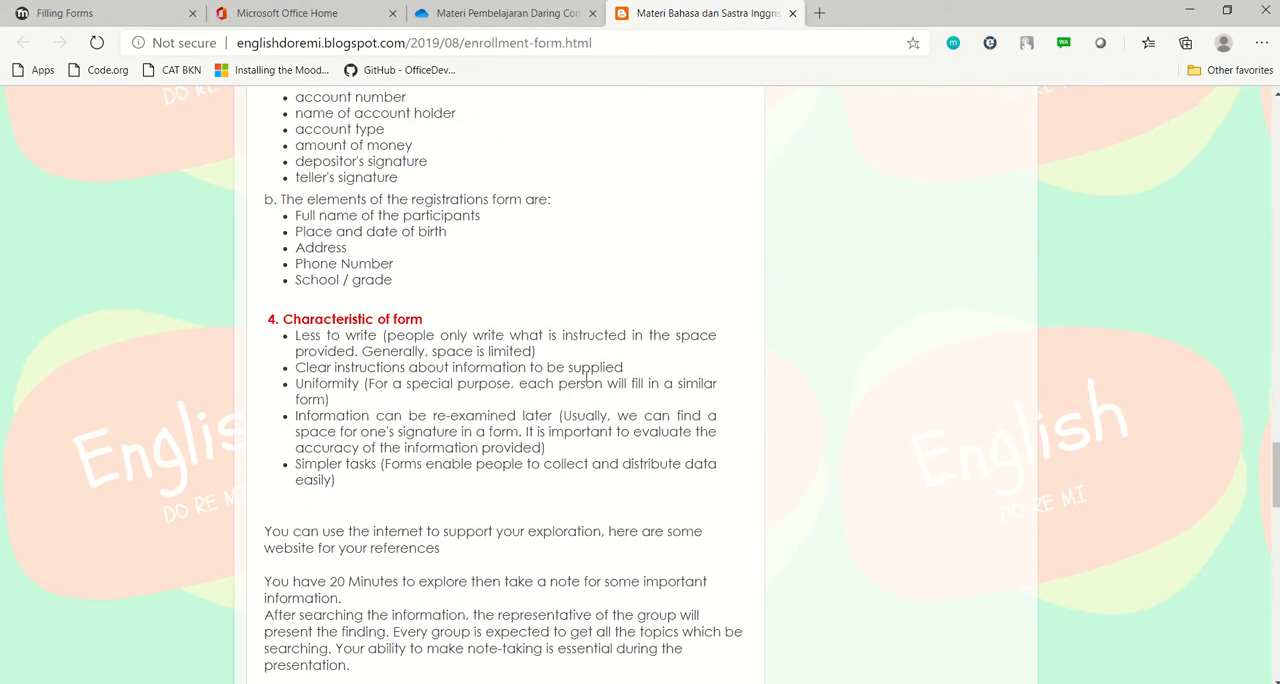
scroll(587, 382, down, 6)
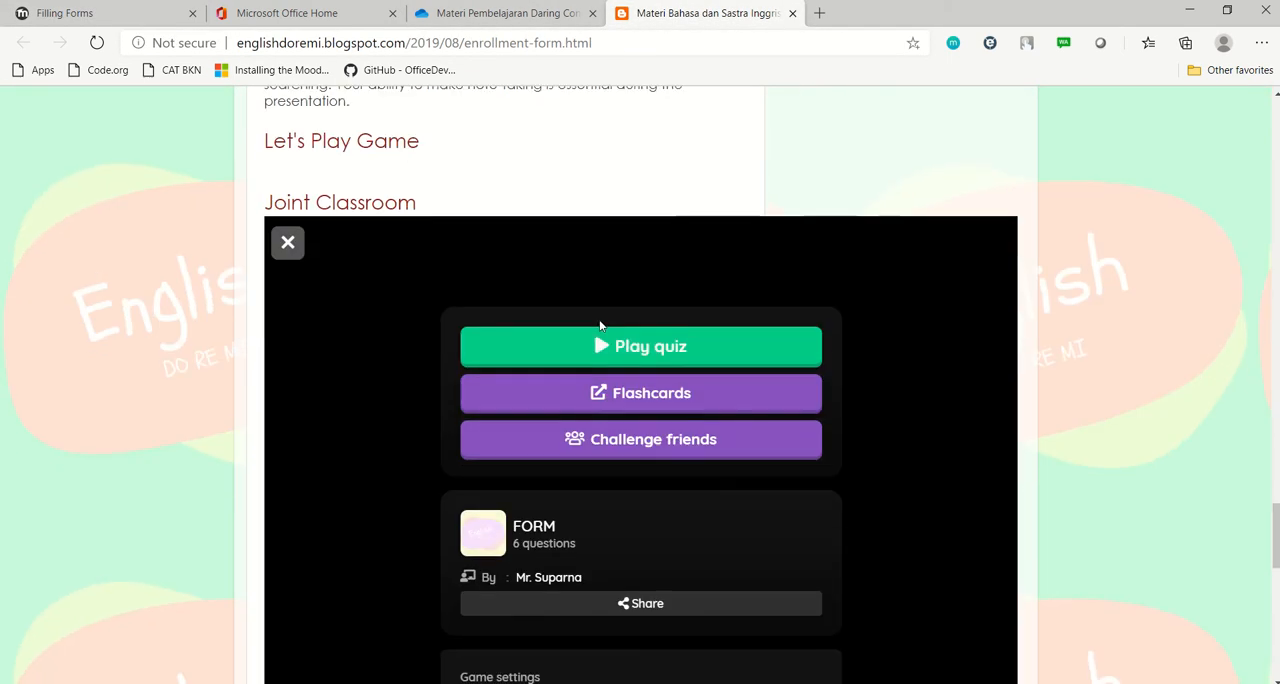
scroll(598, 320, down, 4)
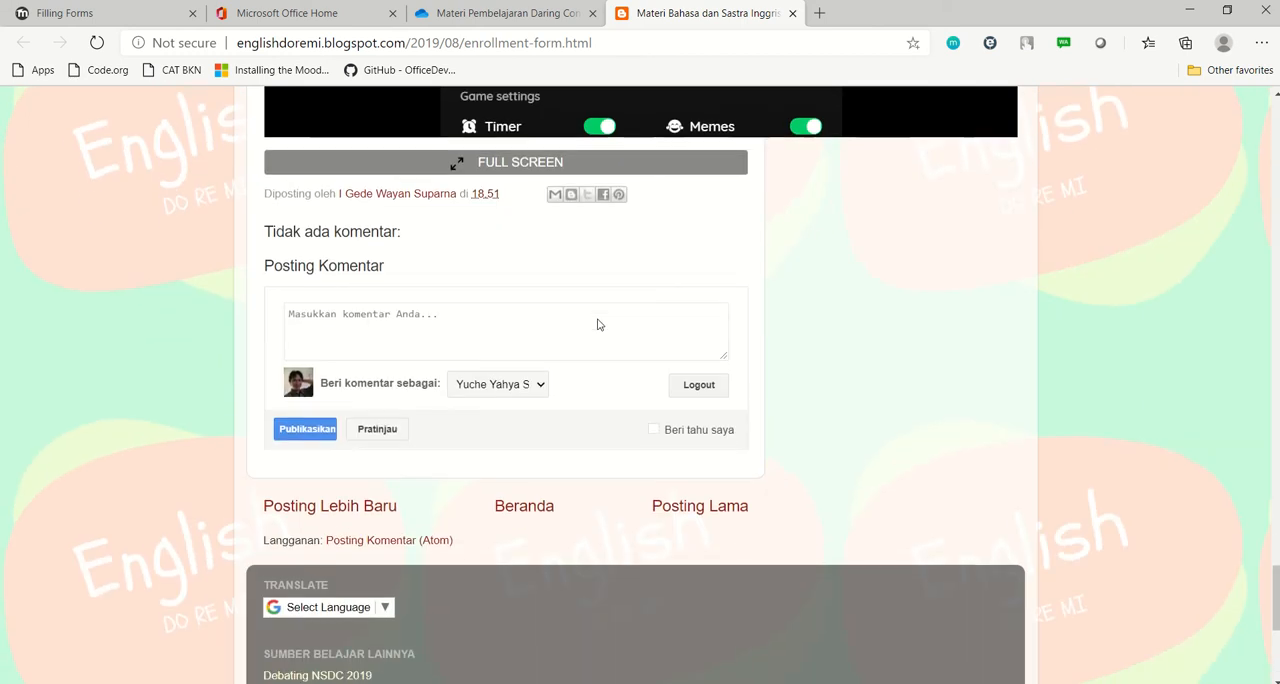
scroll(597, 324, up, 5)
scroll(597, 324, up, 15)
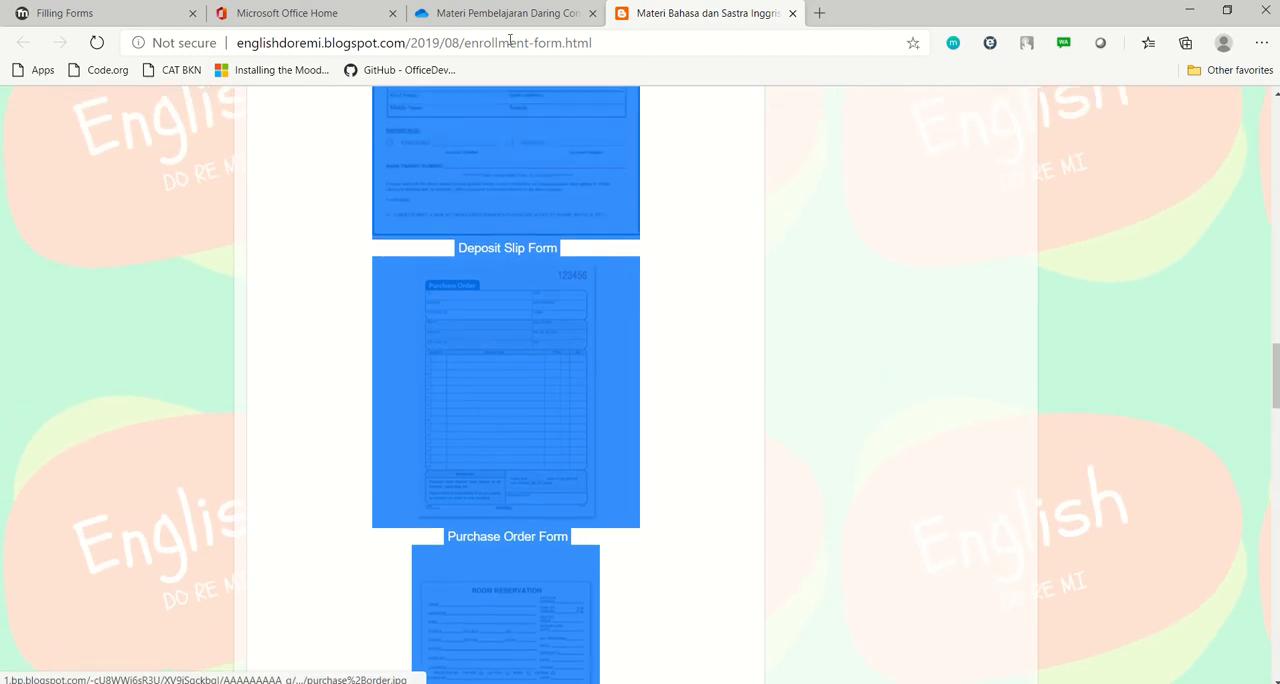
Return to the new Moodle chapter and title it "Form Penting"
click(95, 14)
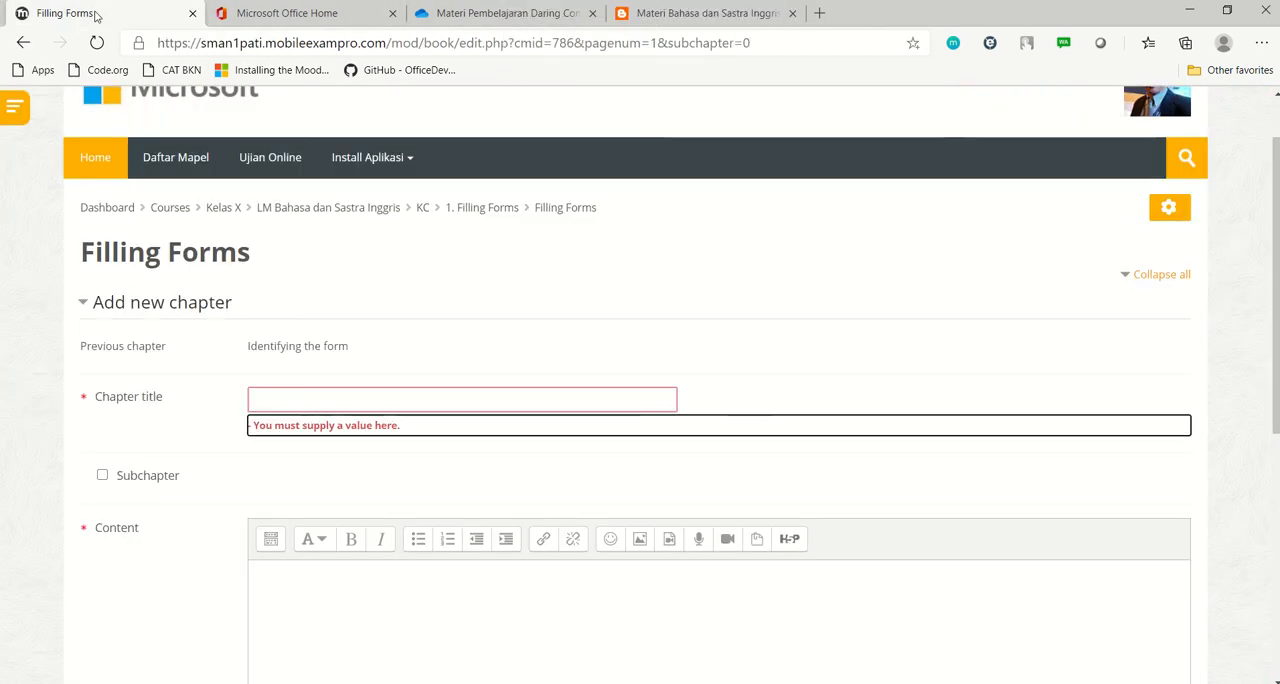
click(379, 400)
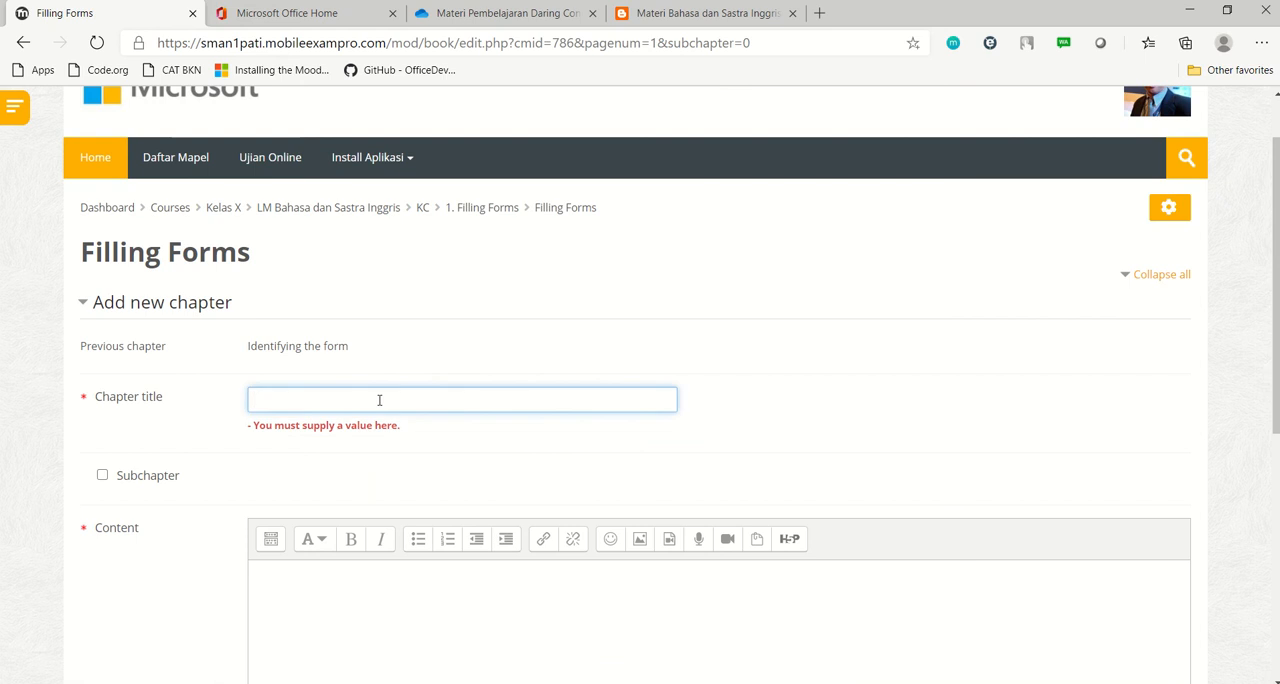
text(Mn)
text(engisi)
key(BackSpace)
key(BackSpace)
key(BackSpace)
key(BackSpace)
key(BackSpace)
key(BackSpace)
text(Firn Penti)
scroll(379, 399, down, 3)
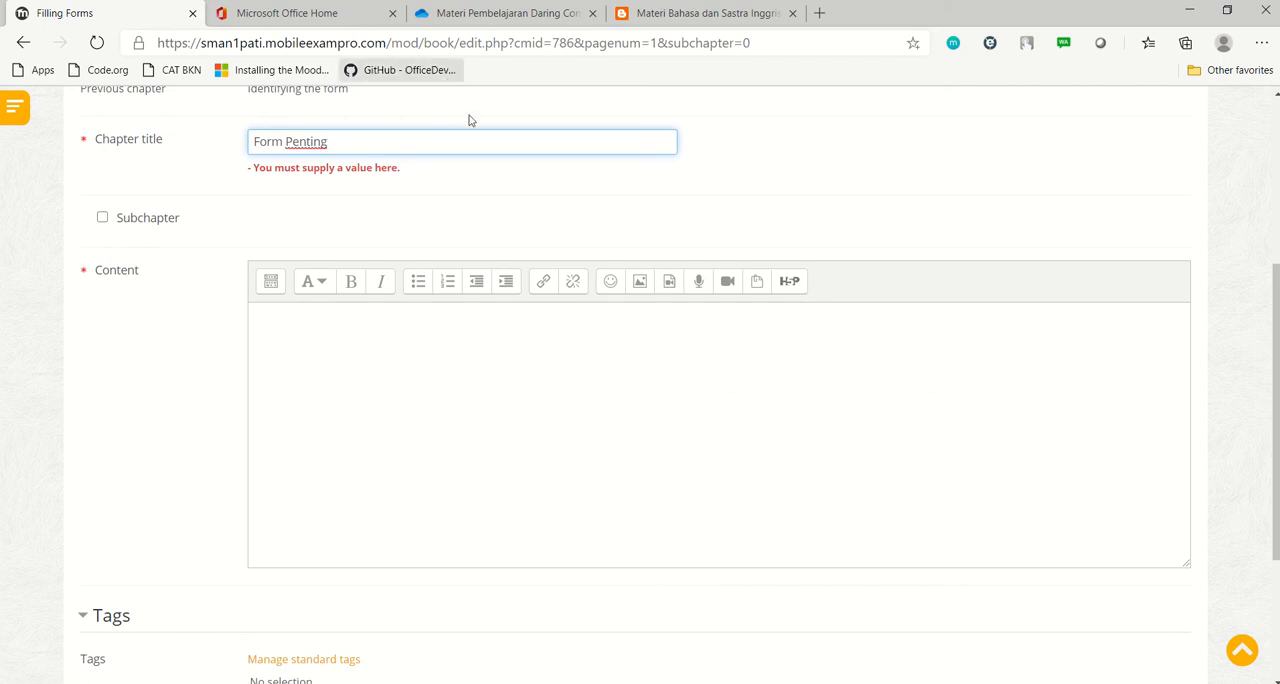
click(356, 382)
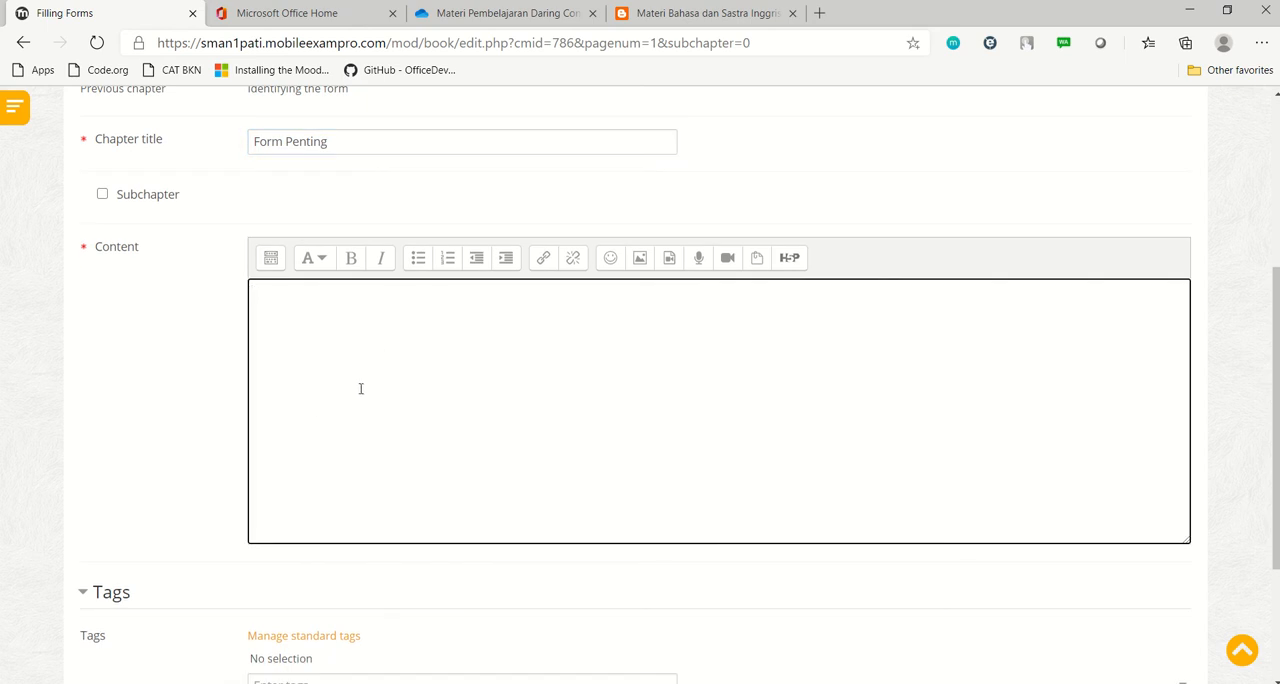
Switch to Office 365, open Sway and start an editable Sway from the Newsletter template
click(300, 13)
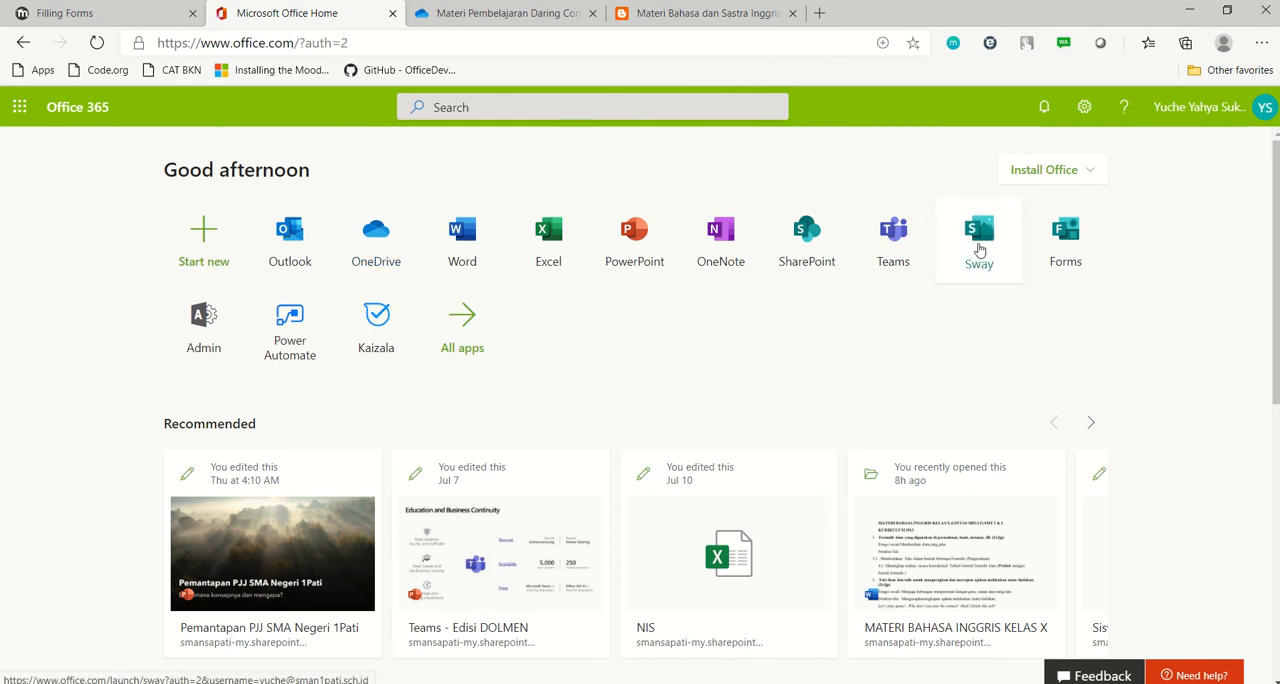
click(980, 249)
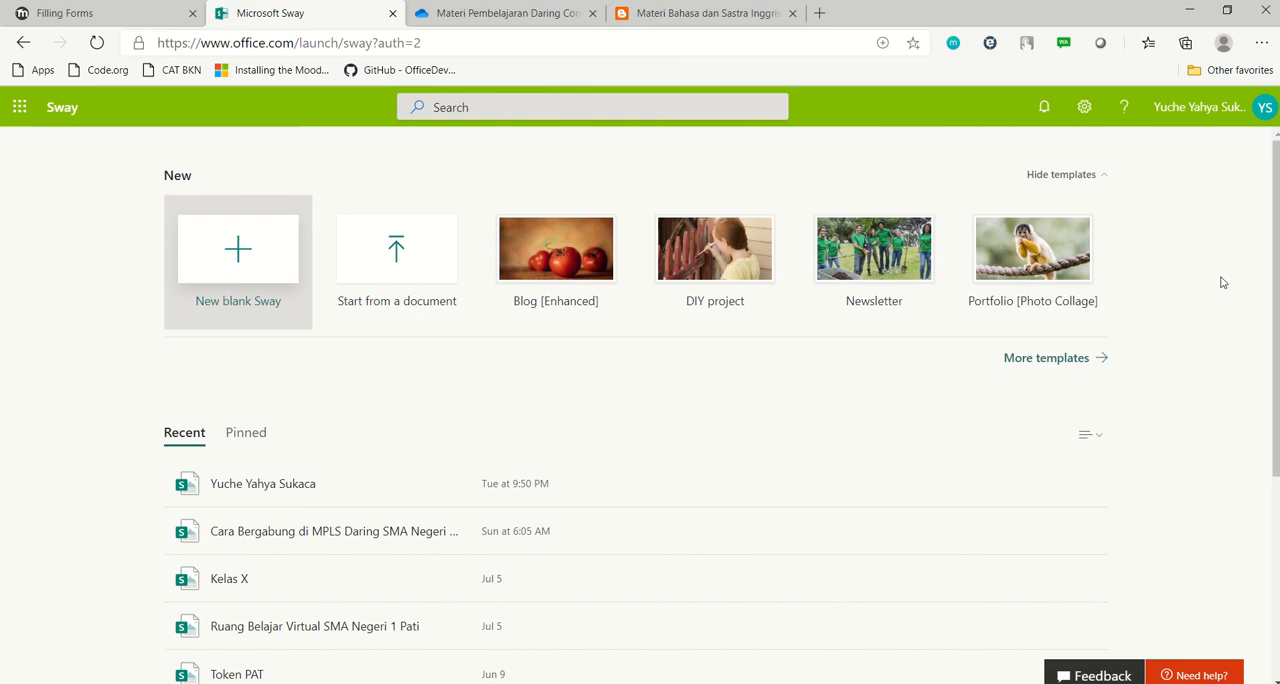
click(890, 279)
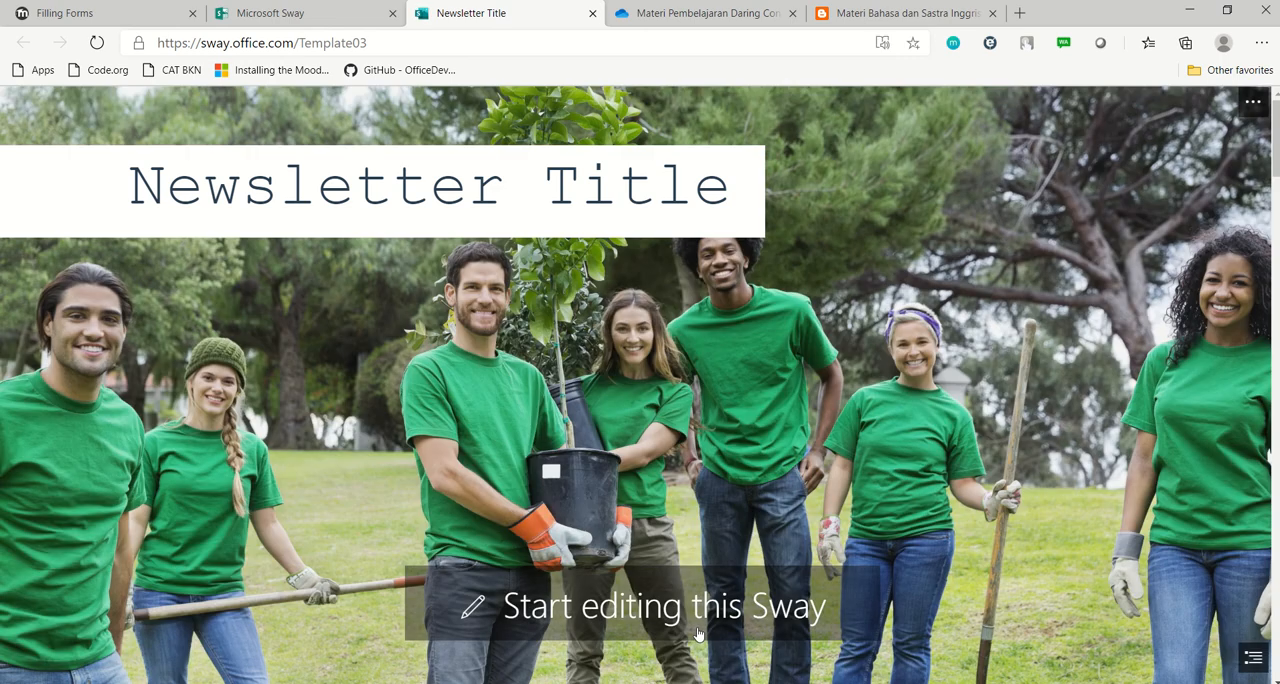
click(695, 628)
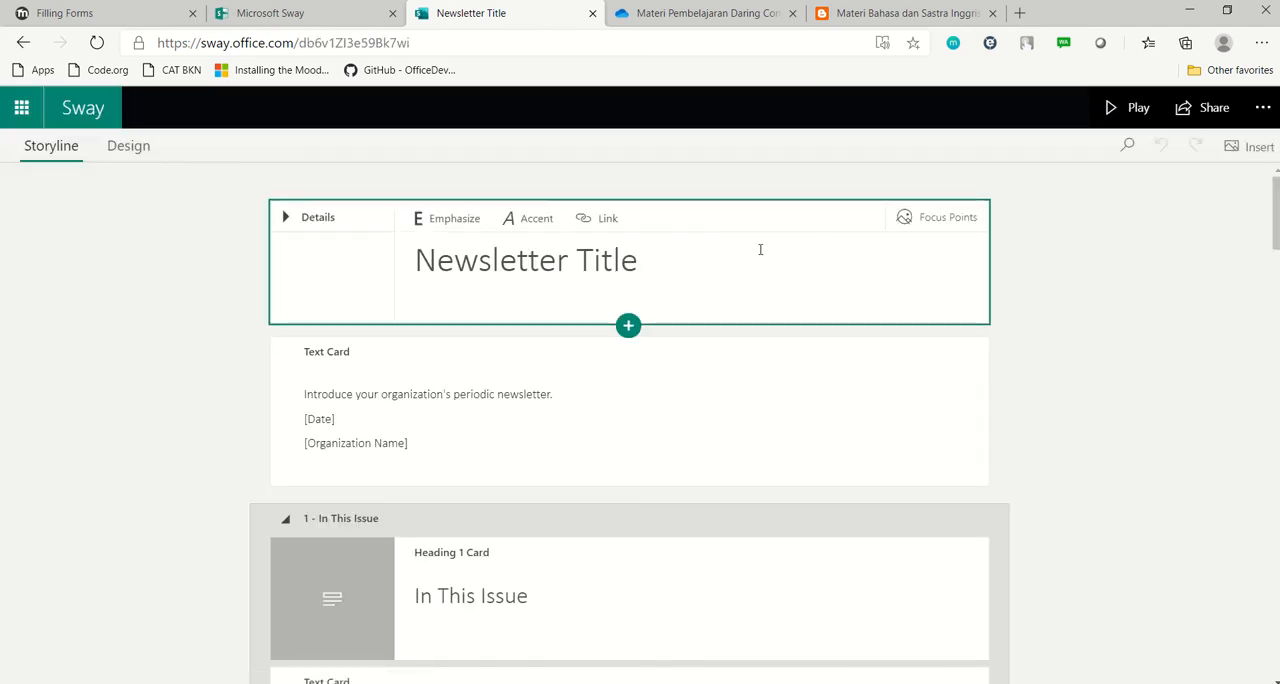
Share the newsletter Sway with anyone with a link and copy its embed code
click(1208, 110)
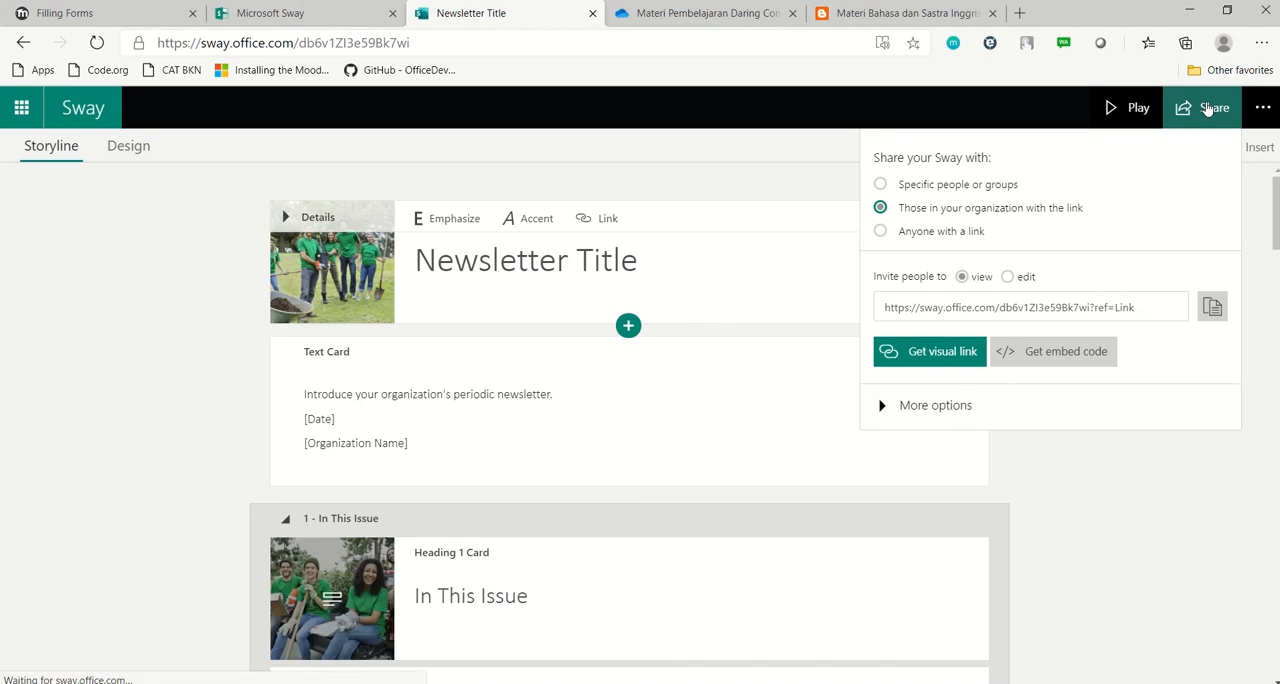
click(917, 238)
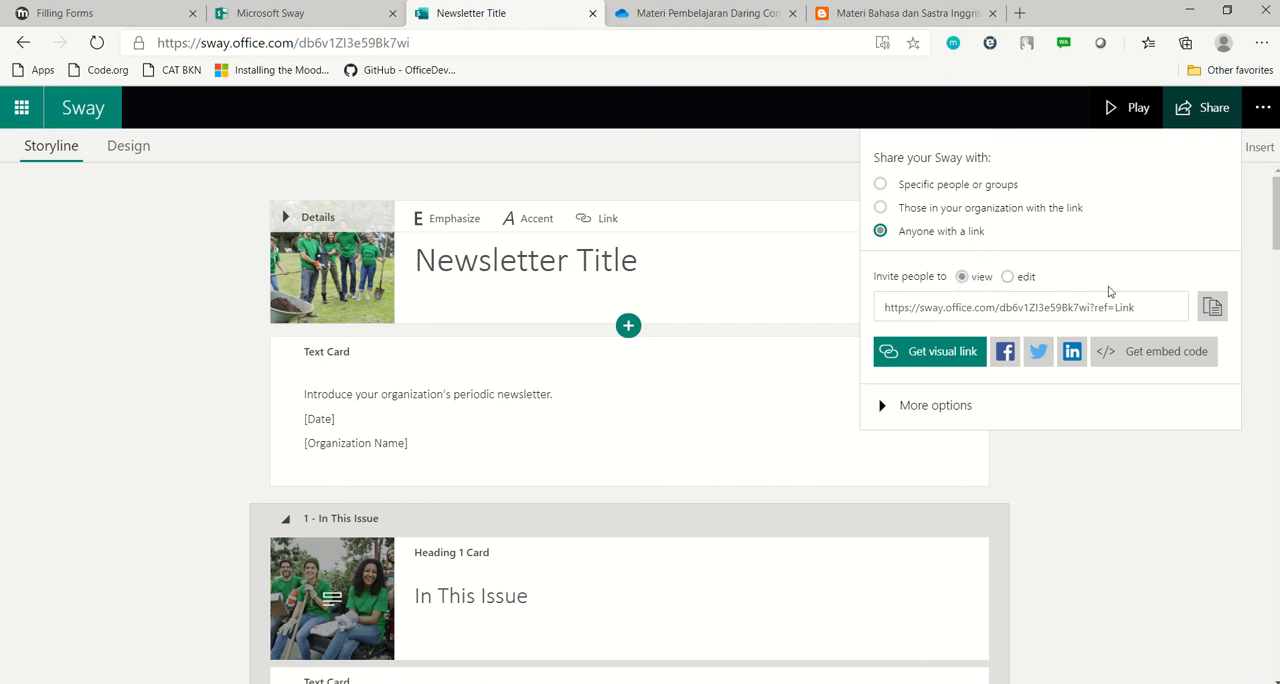
click(1195, 356)
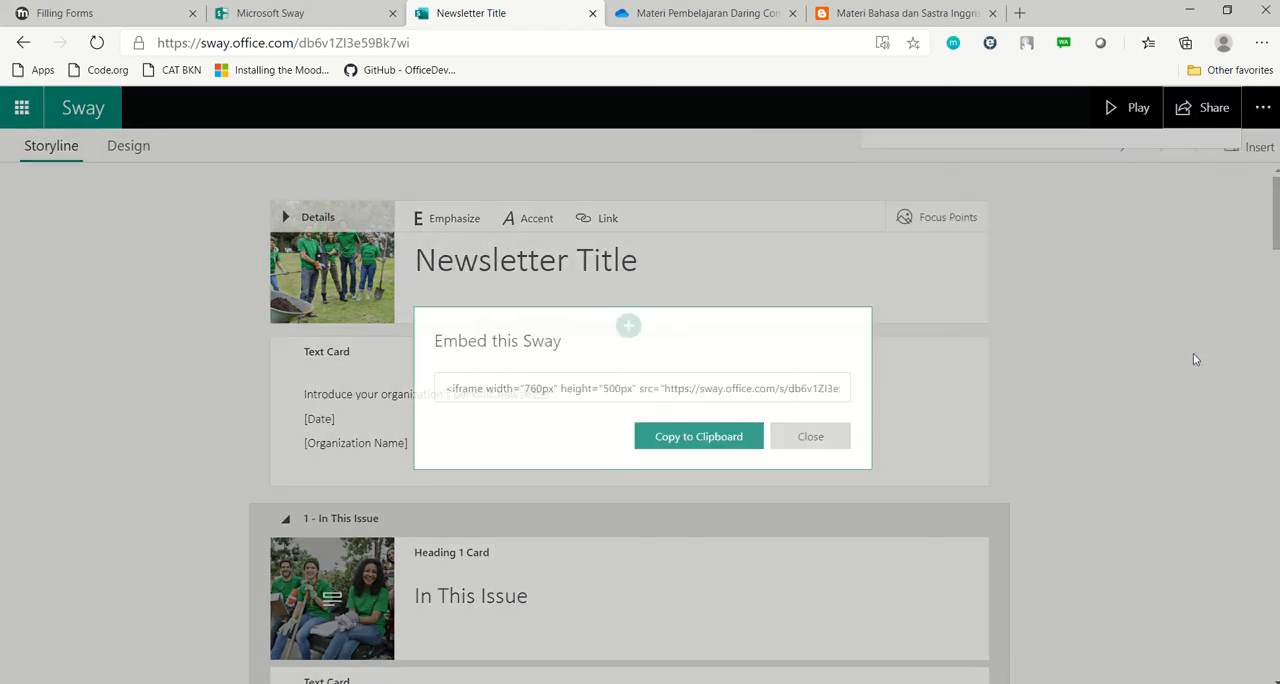
click(703, 443)
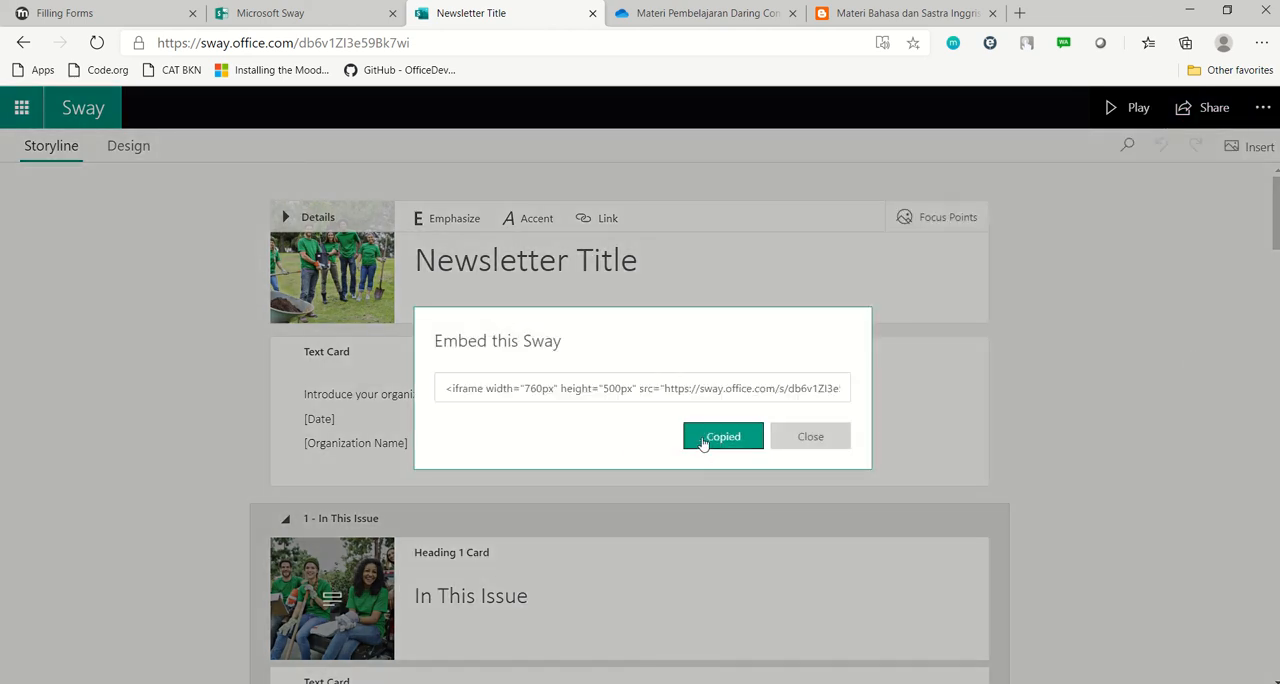
Return to the "Form Penting" chapter in Moodle and replace the HTML source of its content with the copied Sway embed code
click(77, 5)
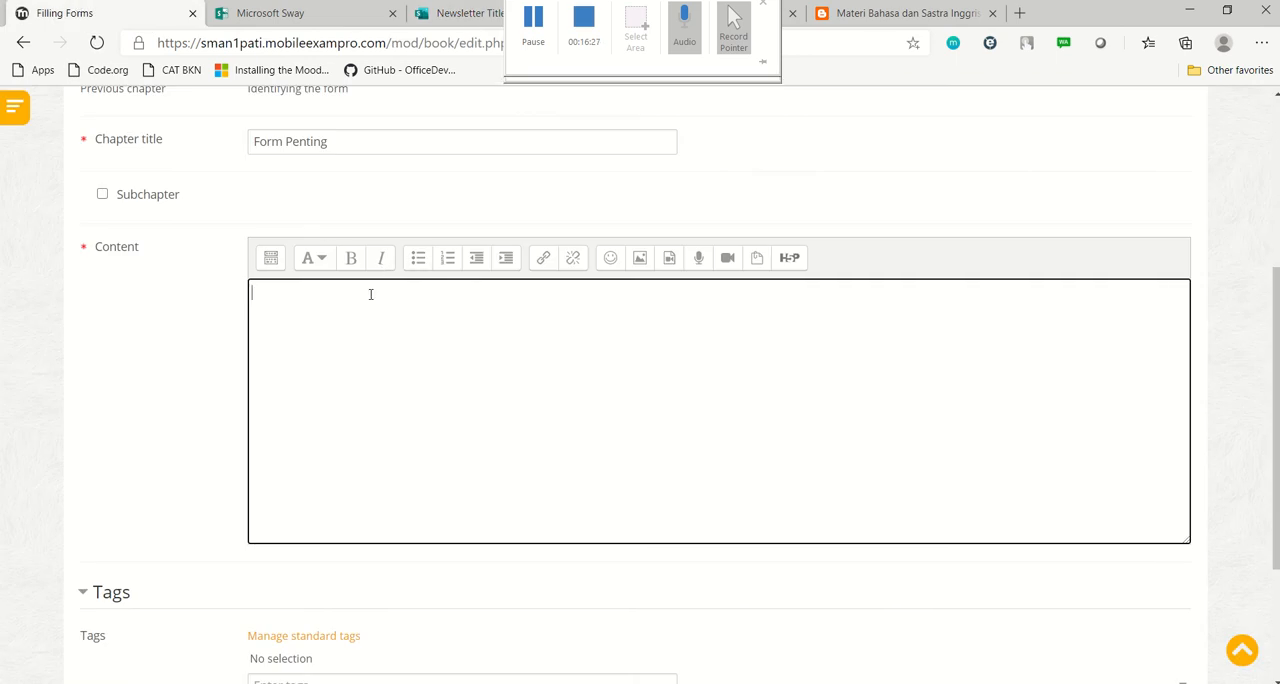
click(304, 330)
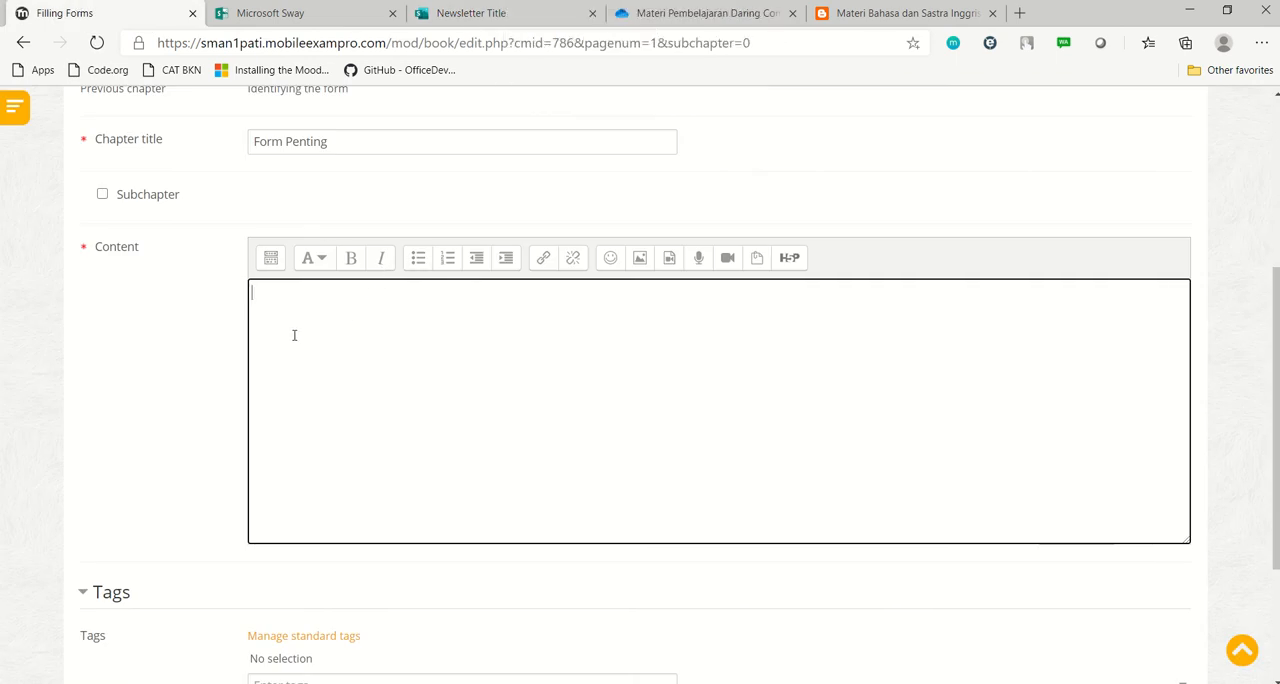
click(270, 258)
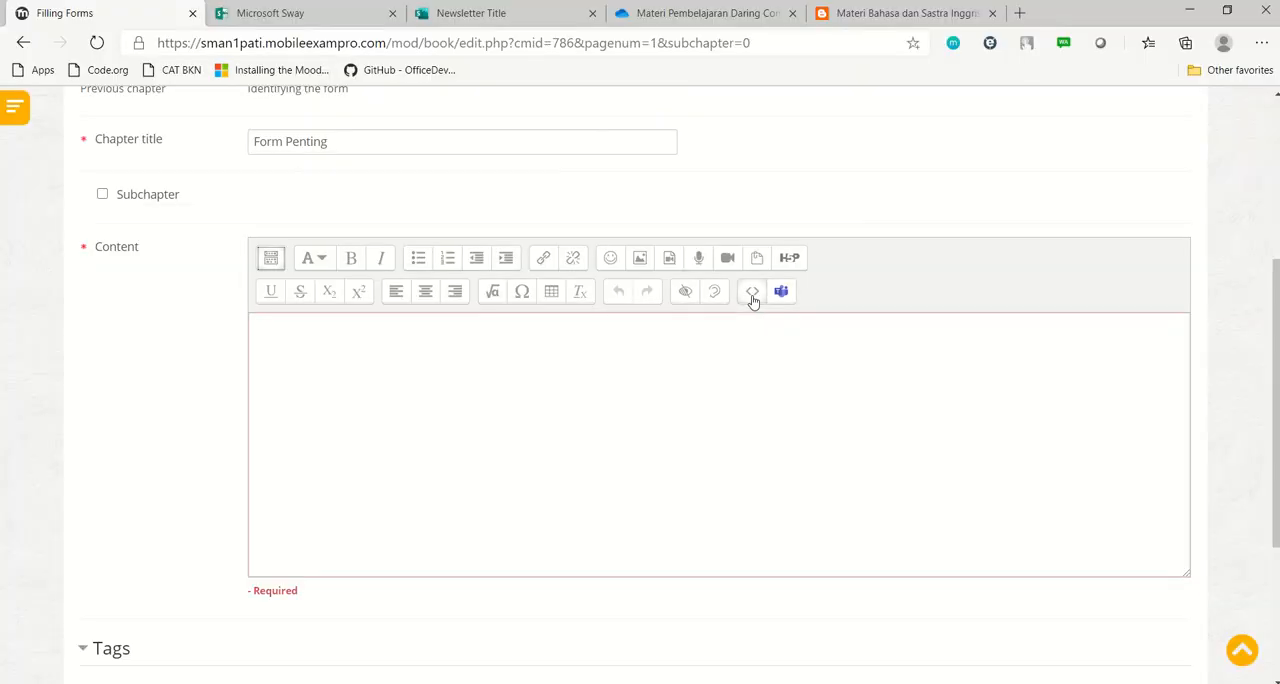
click(753, 291)
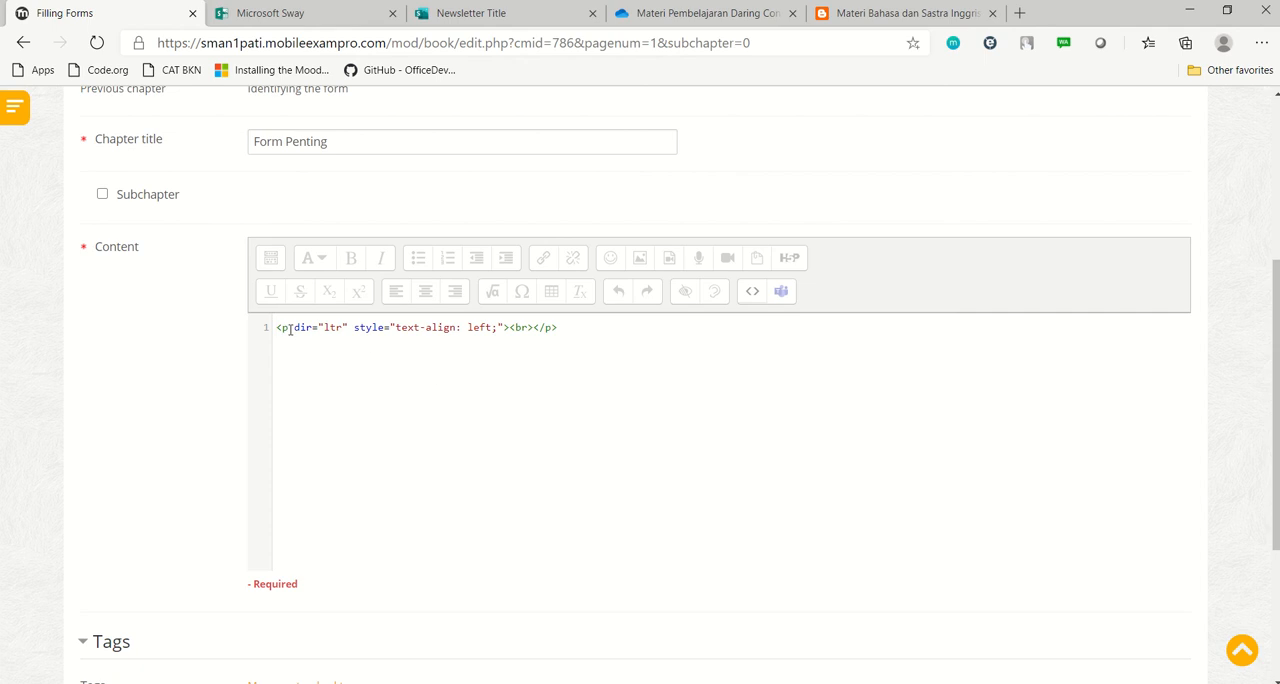
drag(558, 327, 244, 331)
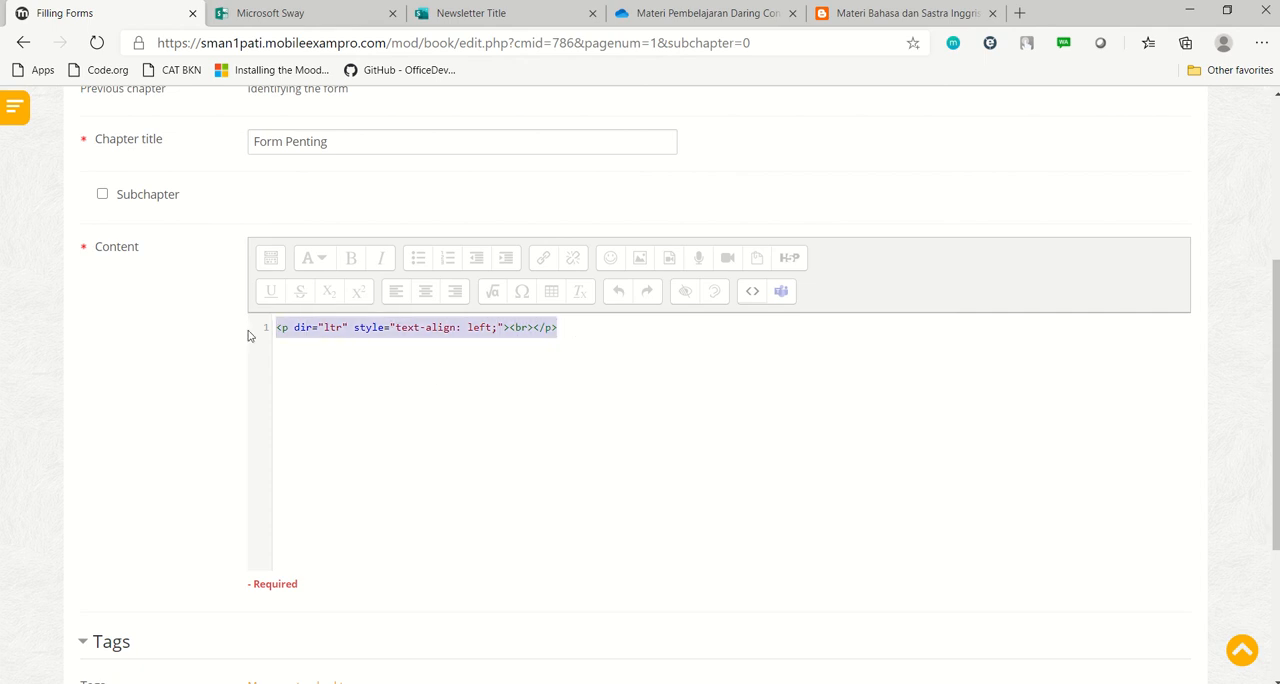
key(Delete)
right_click(362, 337)
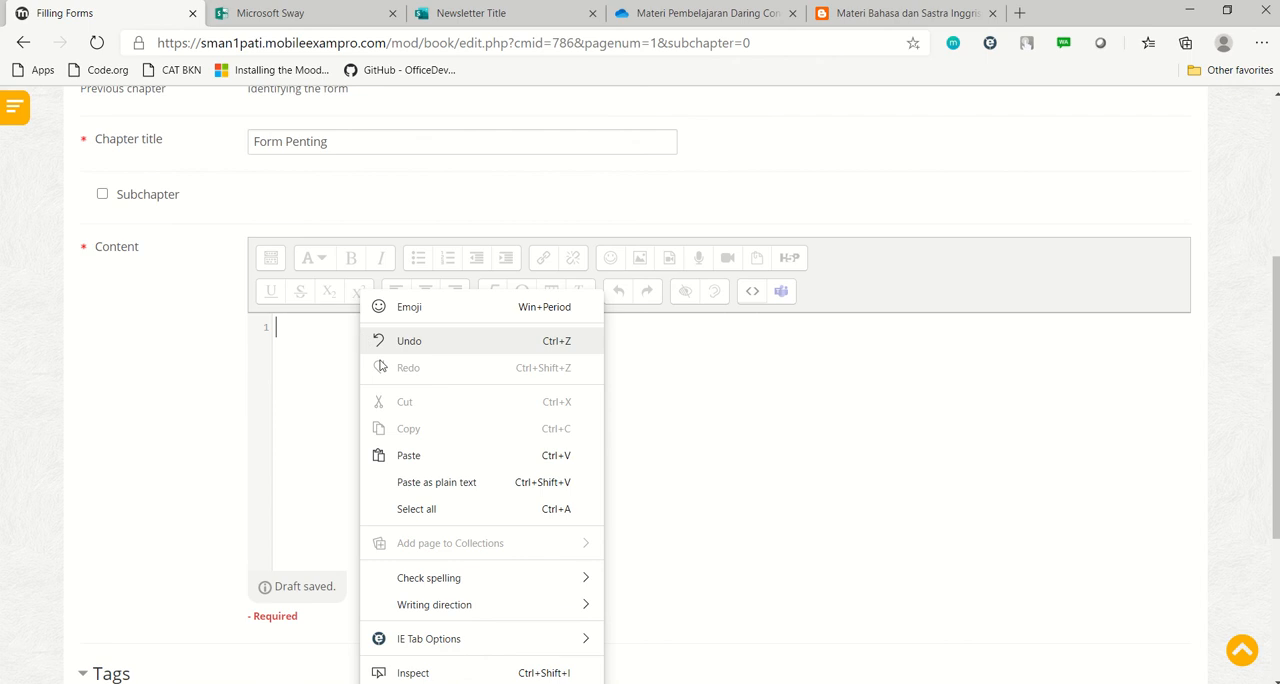
click(436, 464)
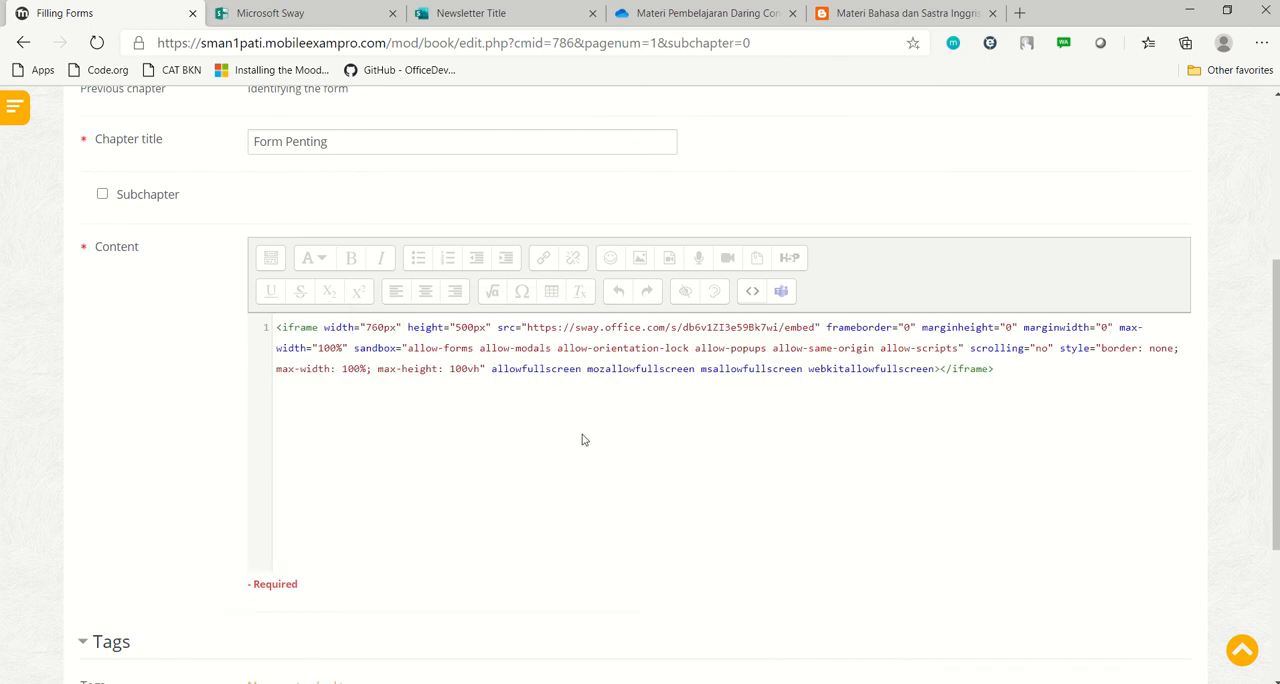
Switch the chapter content back from HTML source to the visual editor and save the "Form Penting" chapter
click(753, 295)
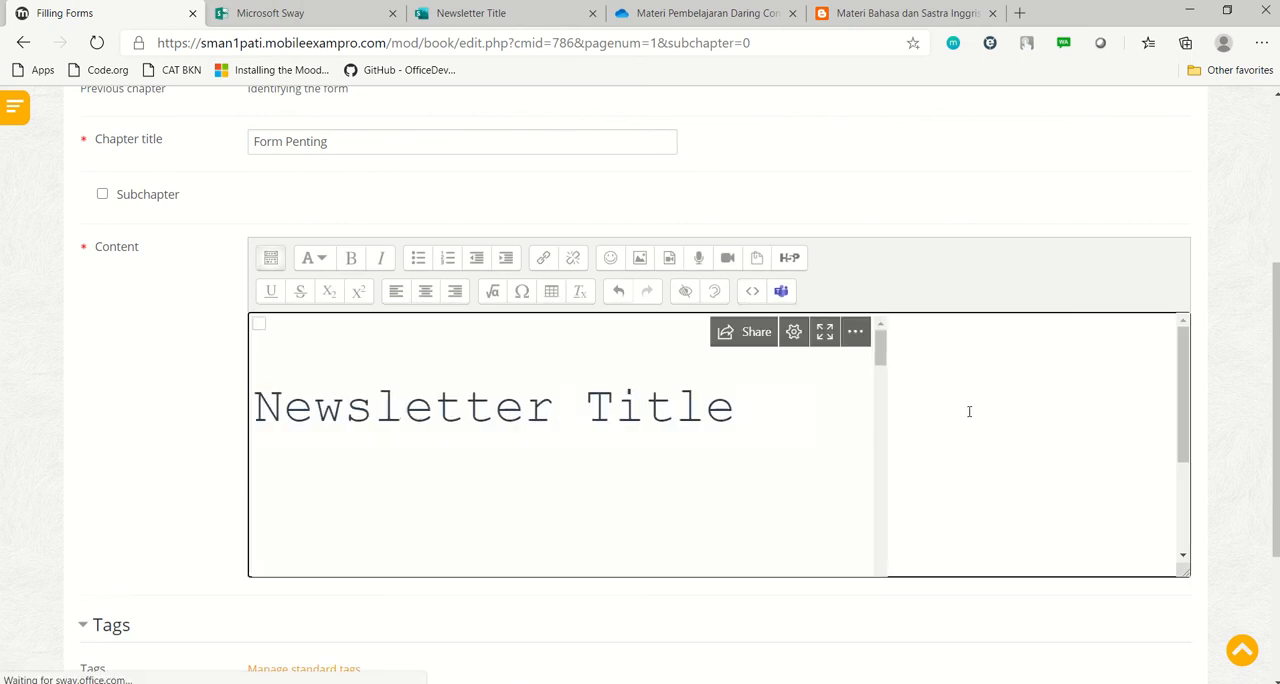
scroll(1093, 412, down, 3)
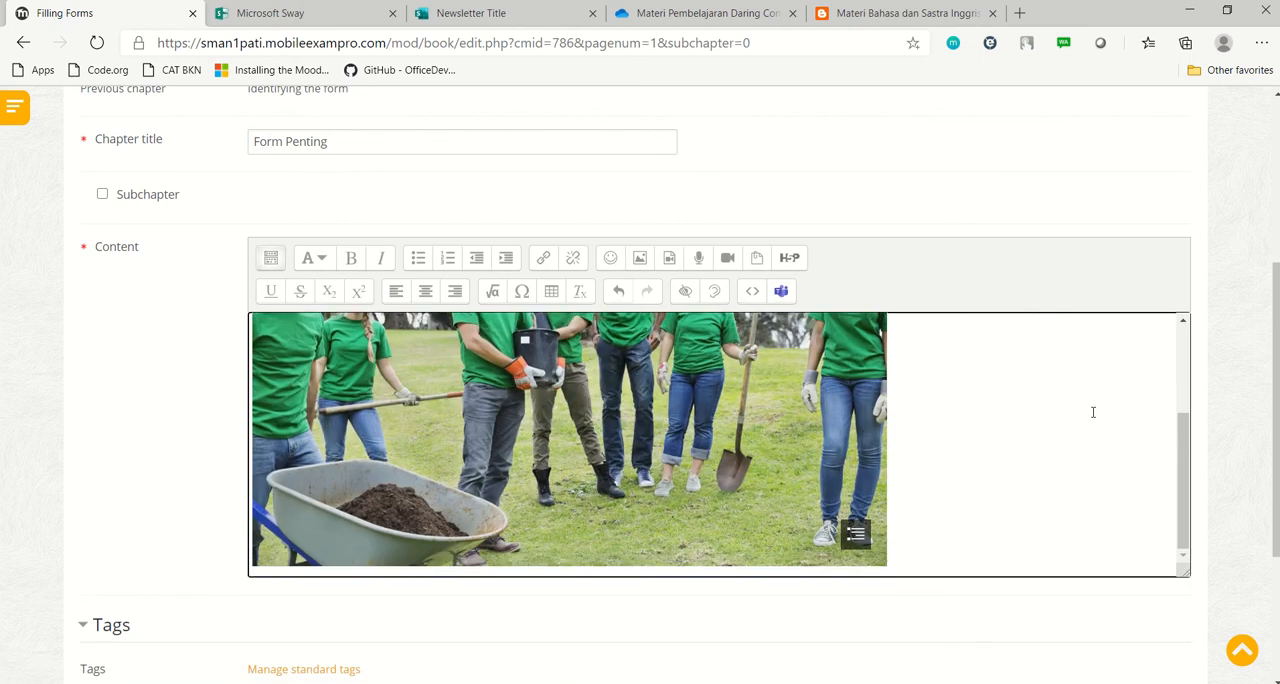
scroll(1093, 412, down, 3)
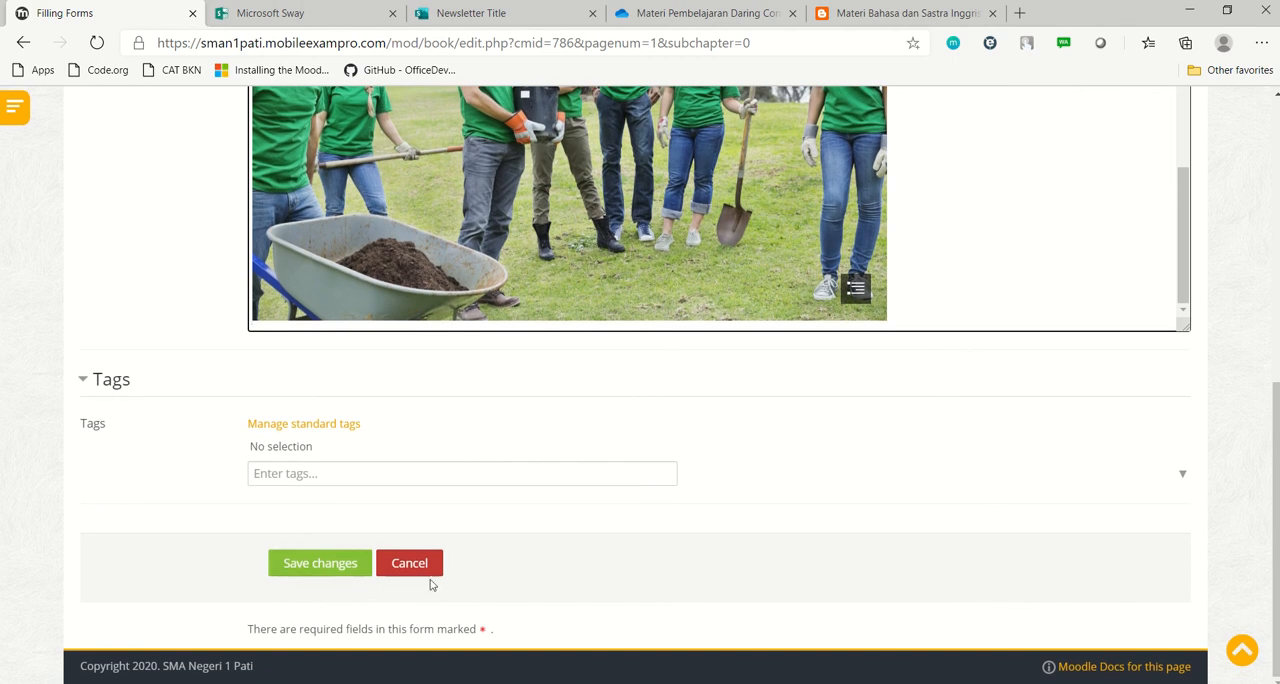
click(340, 564)
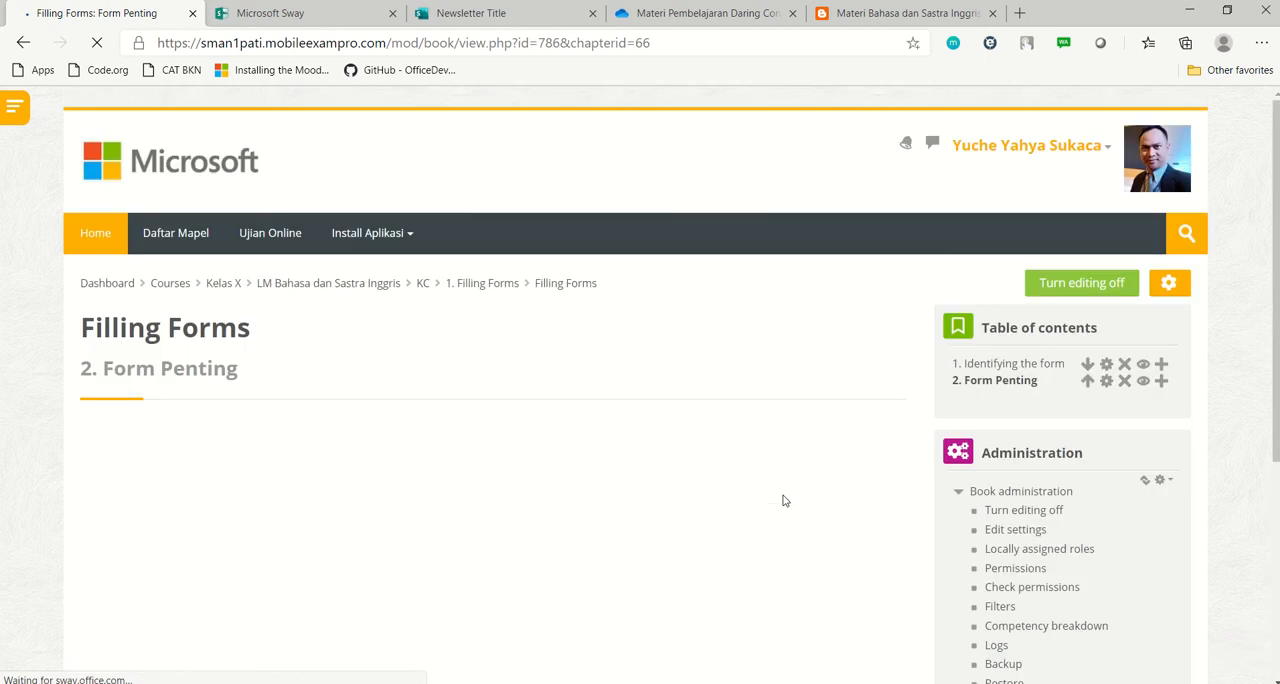
Examine how the embedded newsletter Sway displays in the saved "Form Penting" chapter
scroll(785, 501, down, 5)
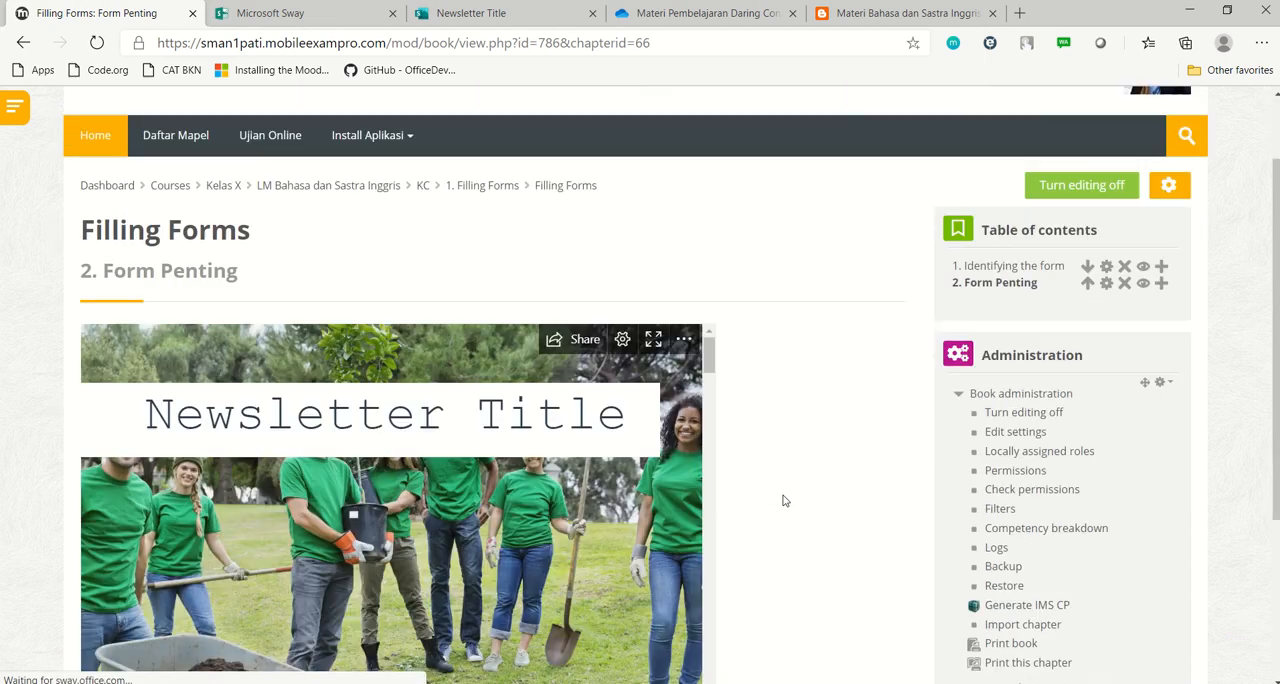
scroll(785, 501, up, 3)
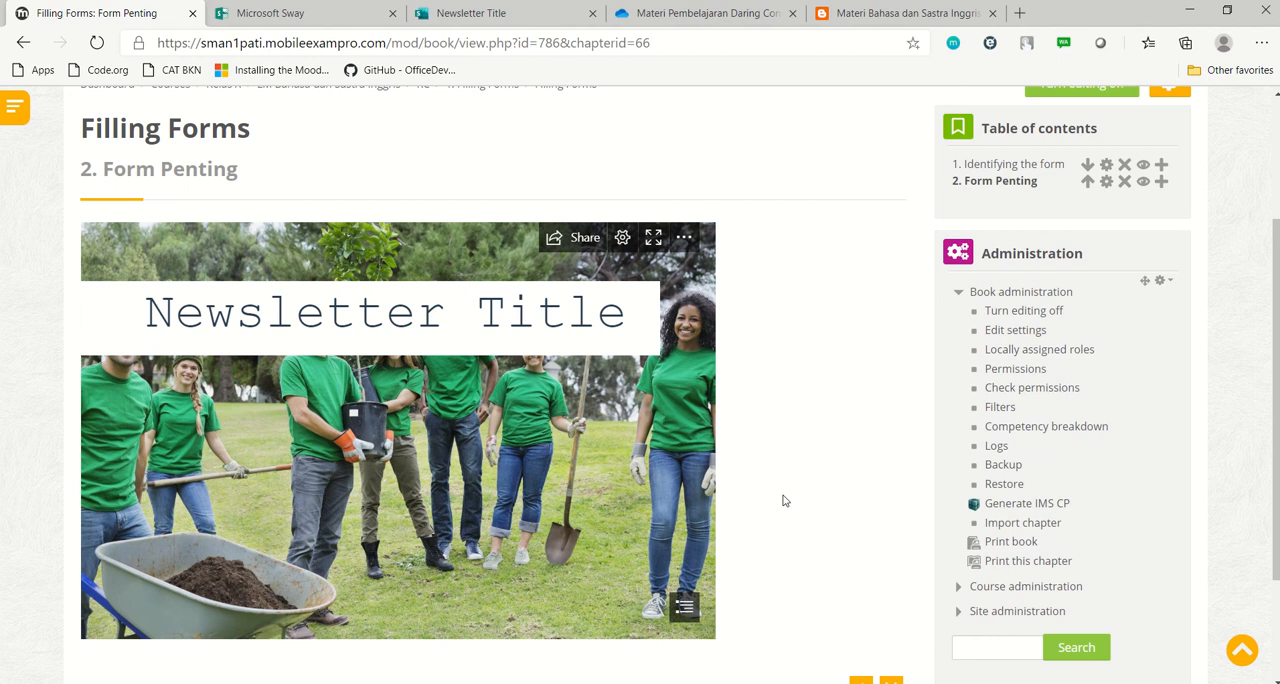
scroll(785, 501, down, 2)
scroll(785, 501, up, 2)
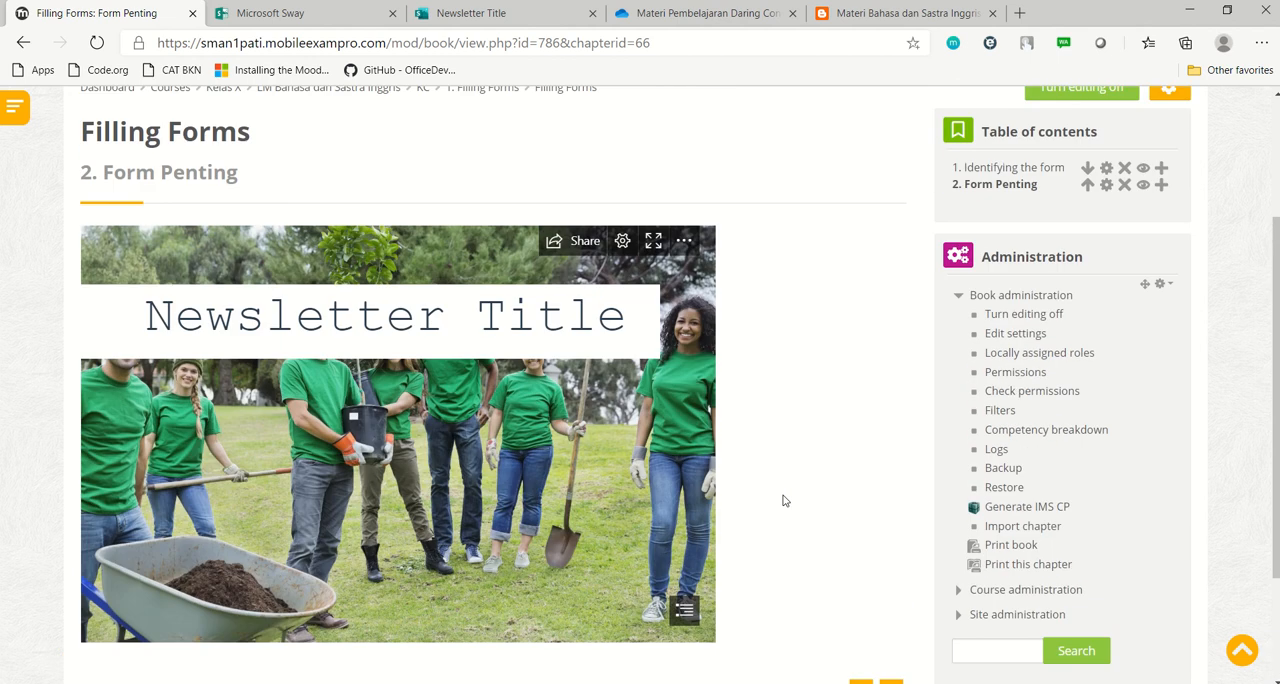
scroll(785, 501, down, 1)
scroll(785, 501, up, 1)
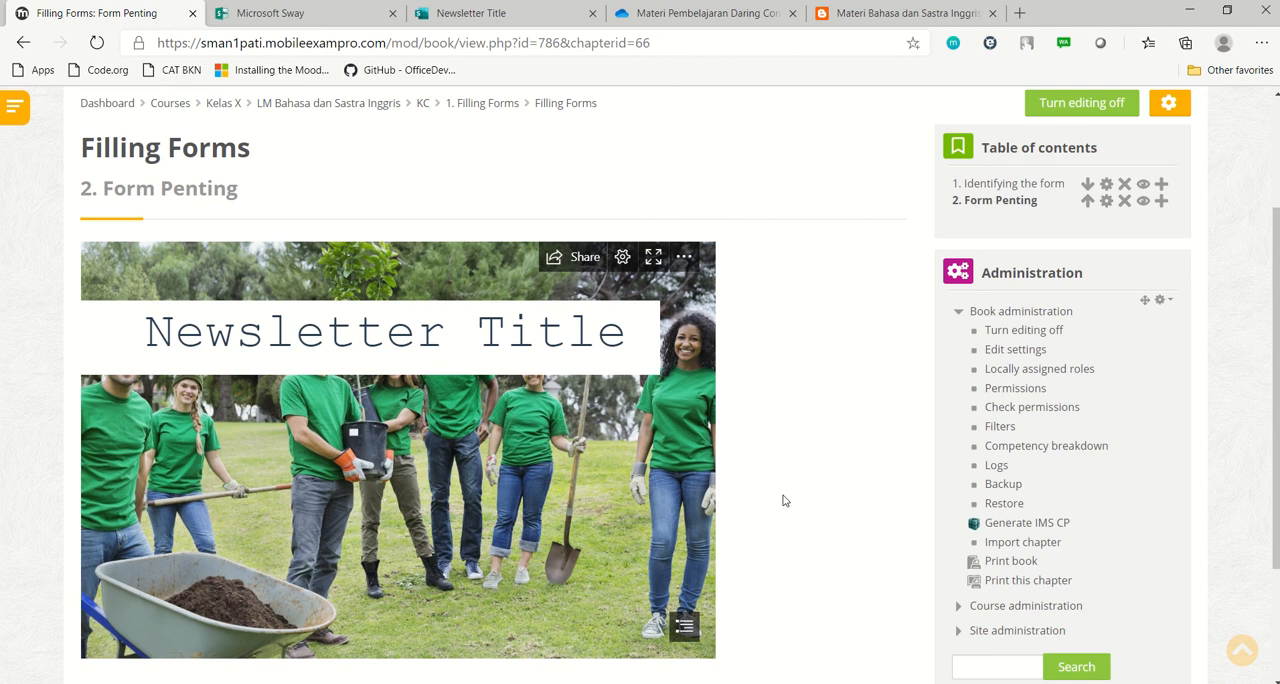
scroll(785, 501, down, 1)
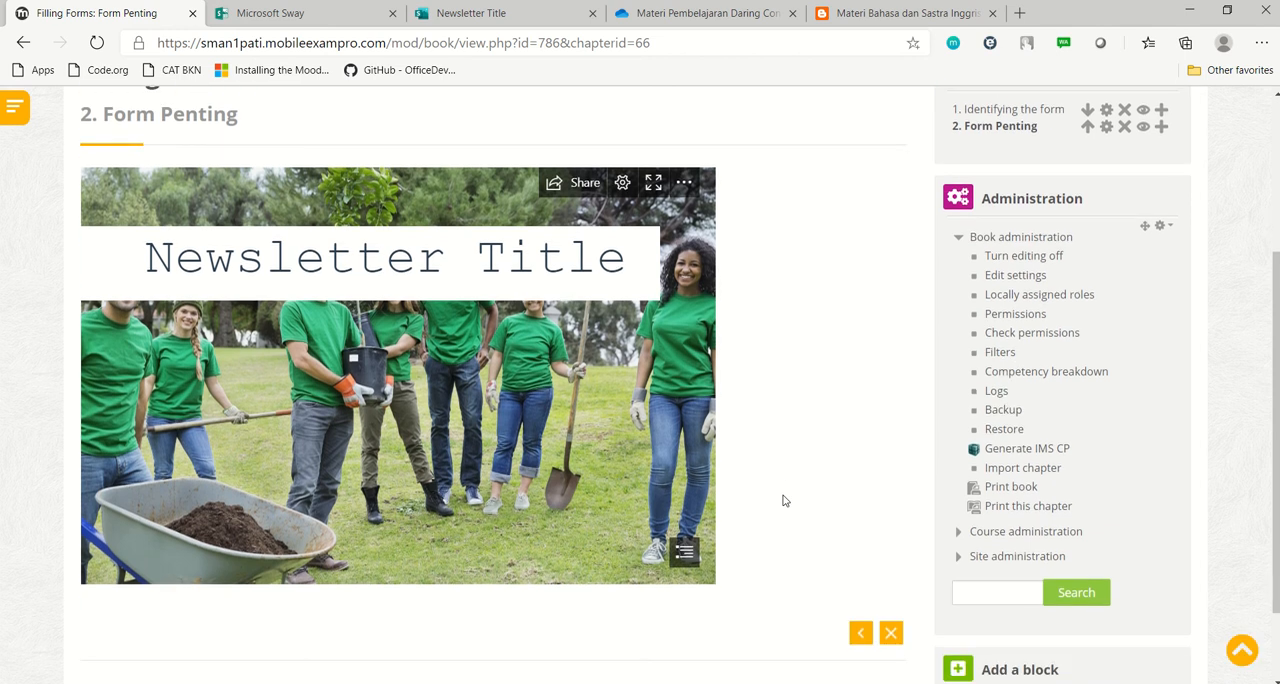
scroll(785, 501, up, 2)
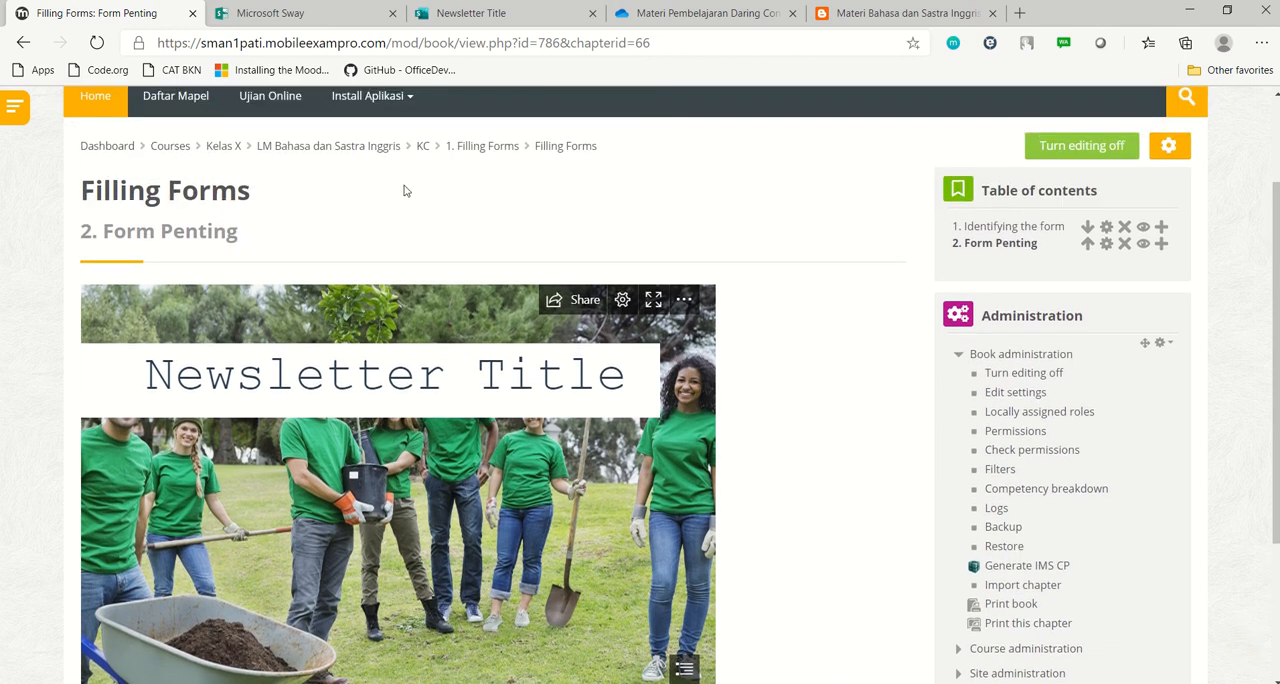
Return to the KC course page, rename the Filling Forms book to "Modul Pembelajaran" and reload the page
click(423, 148)
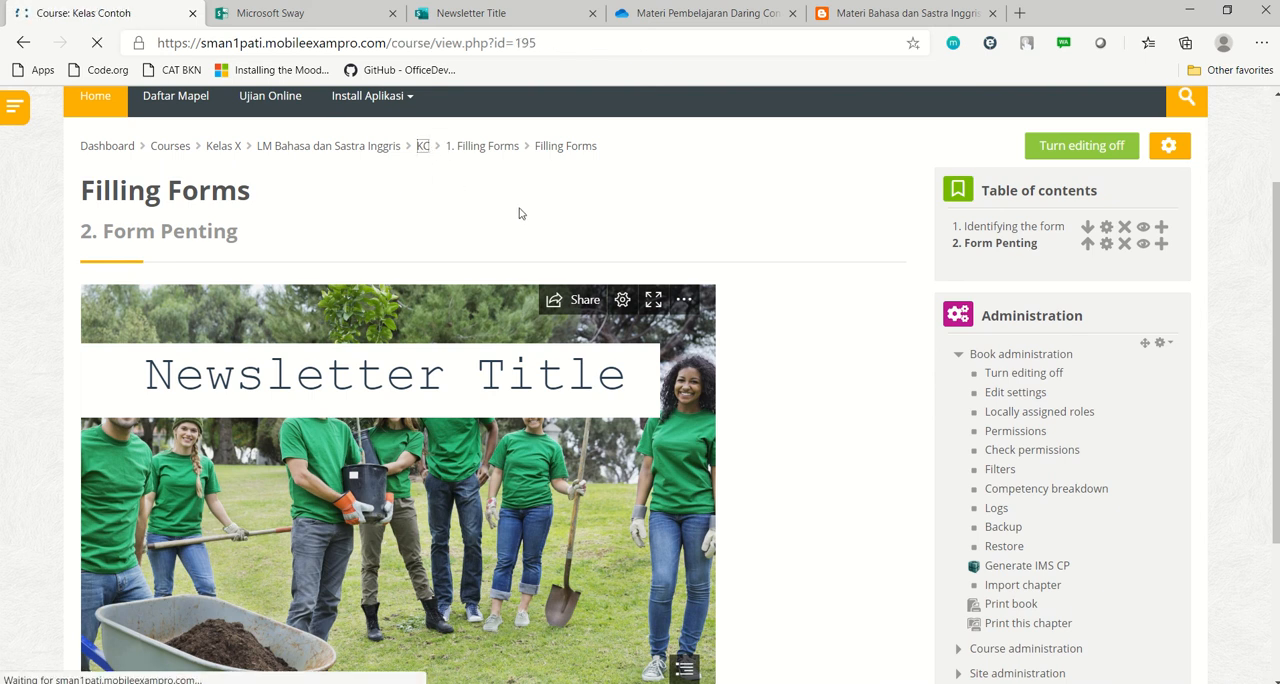
scroll(526, 221, down, 8)
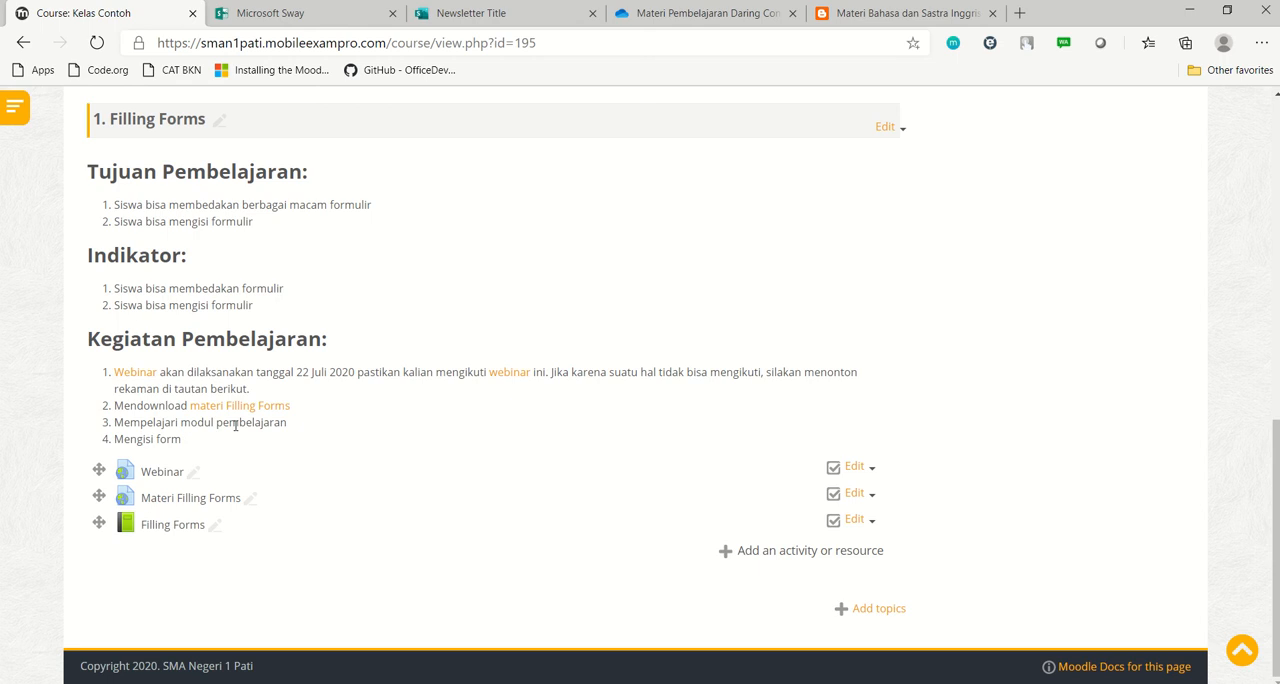
click(214, 528)
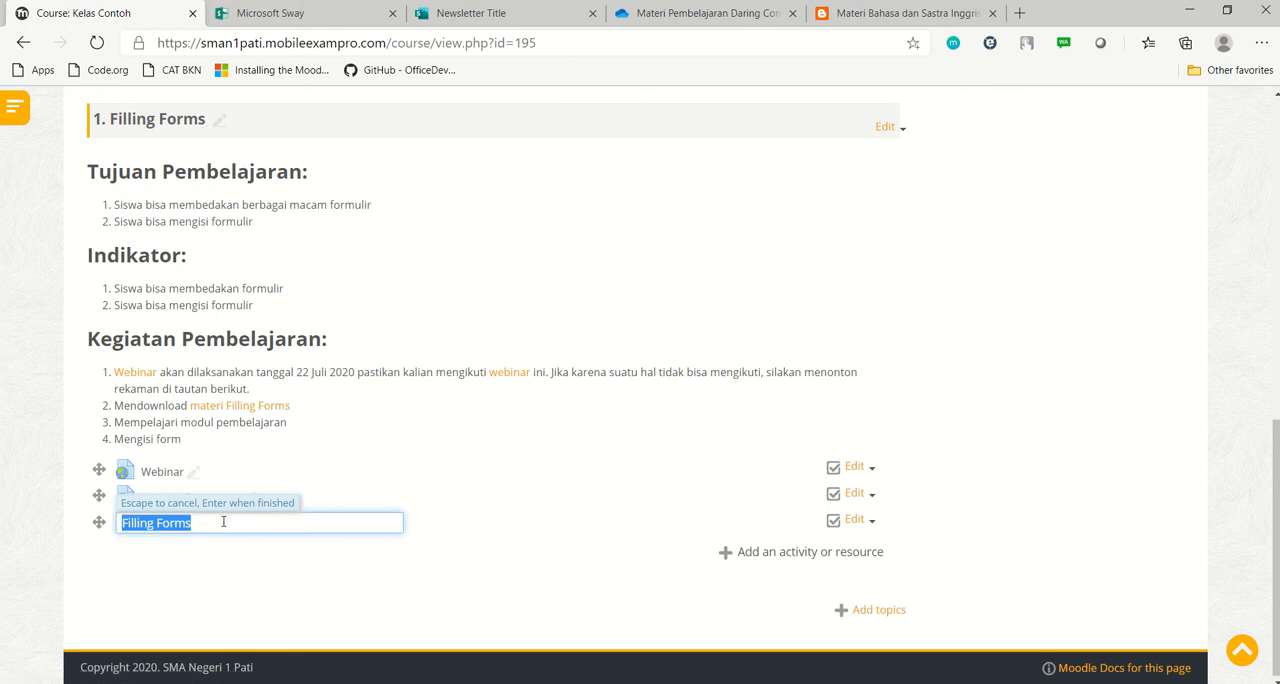
text(Modul Pembelaja)
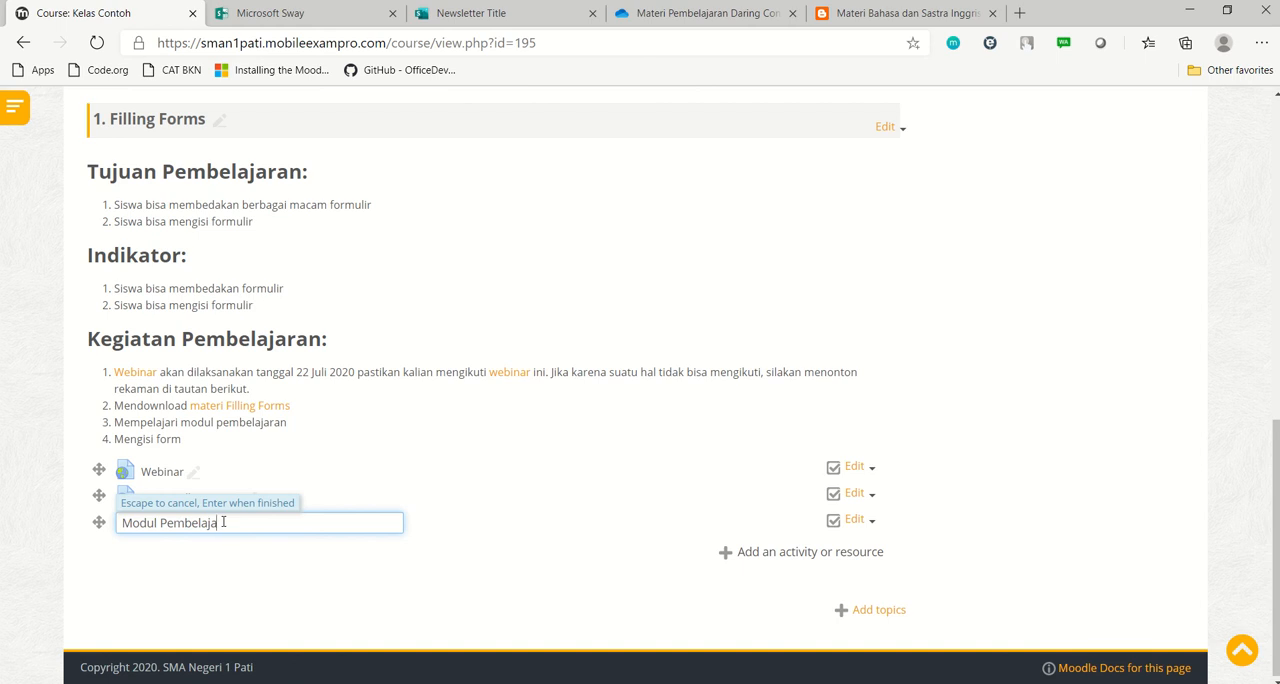
text(ran)
key(Return)
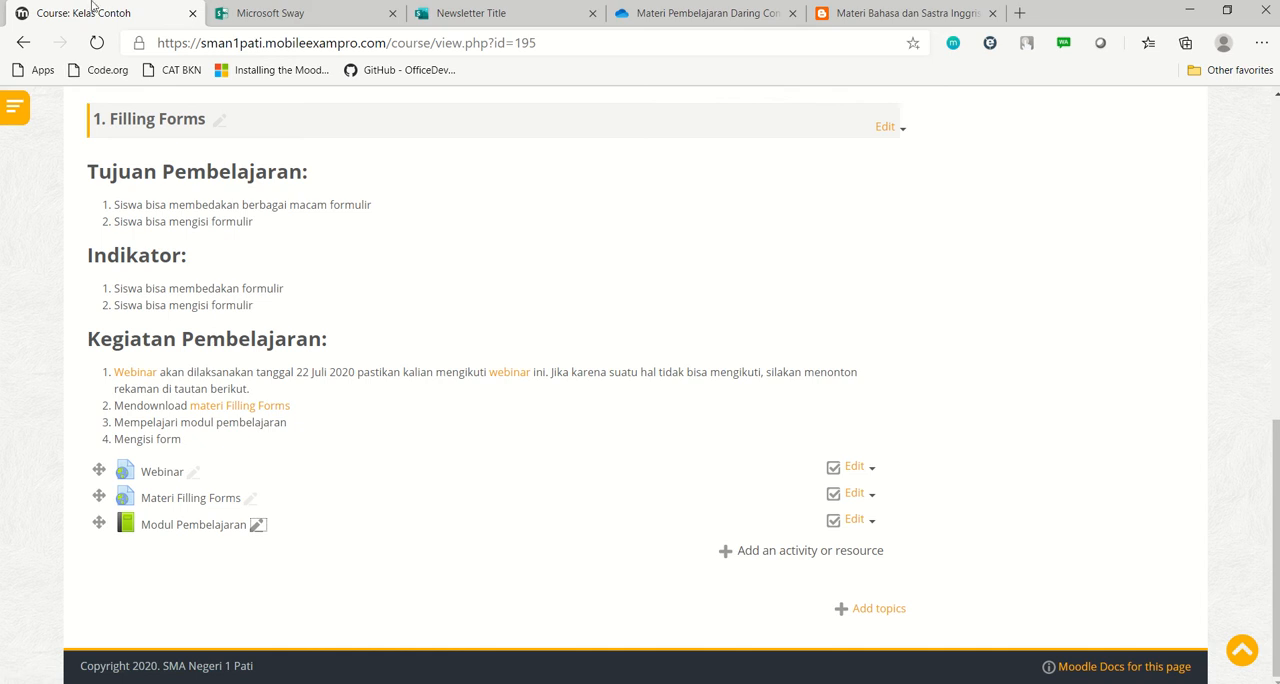
click(97, 44)
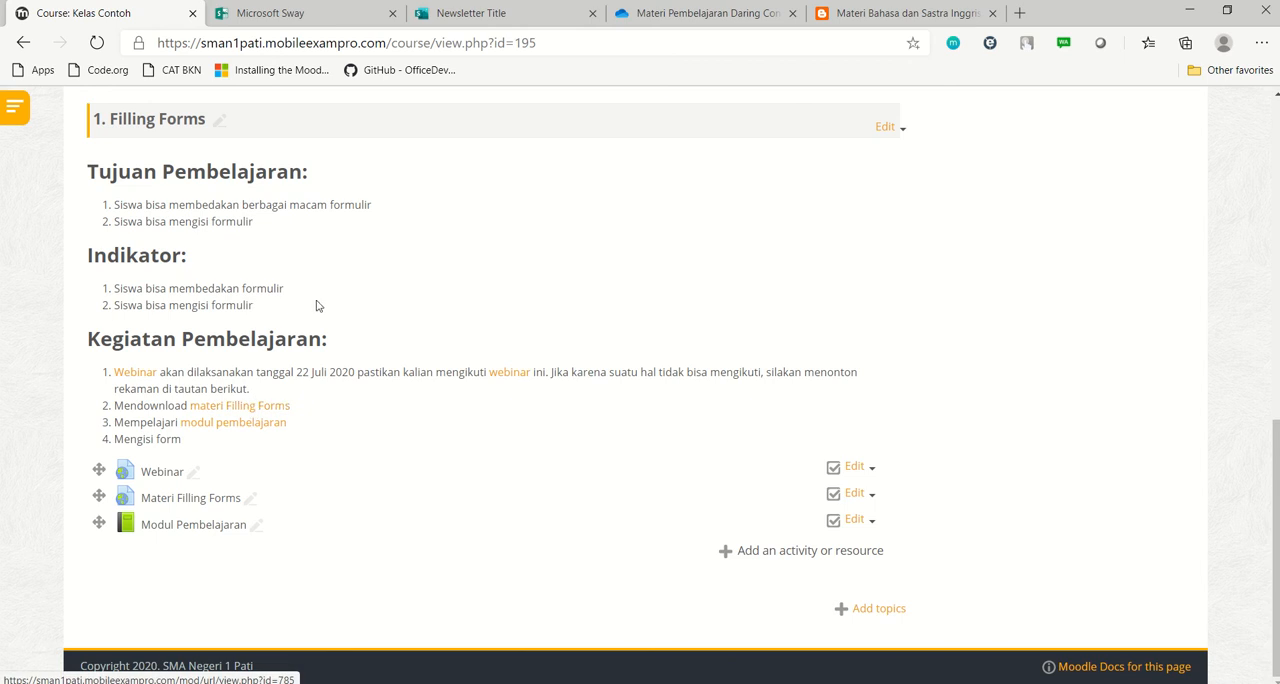
Open the book through the "modul pembelajaran" link in the learning activities and check both of its chapters
click(246, 429)
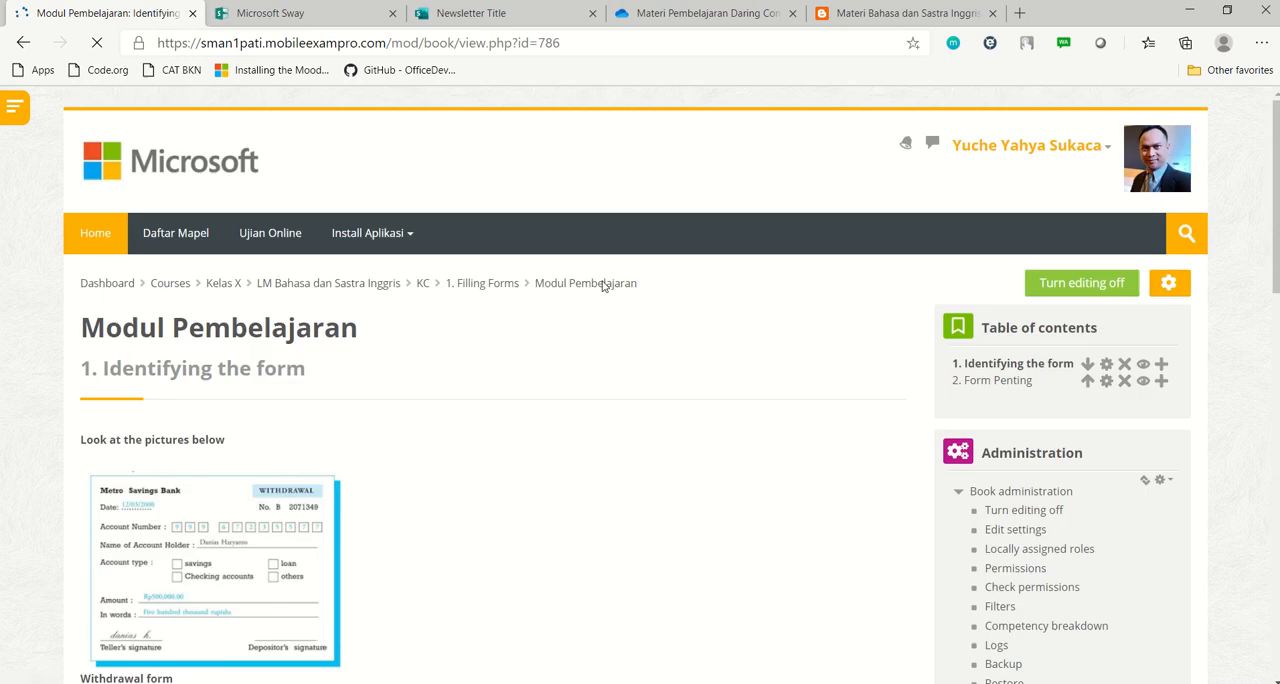
scroll(701, 314, down, 15)
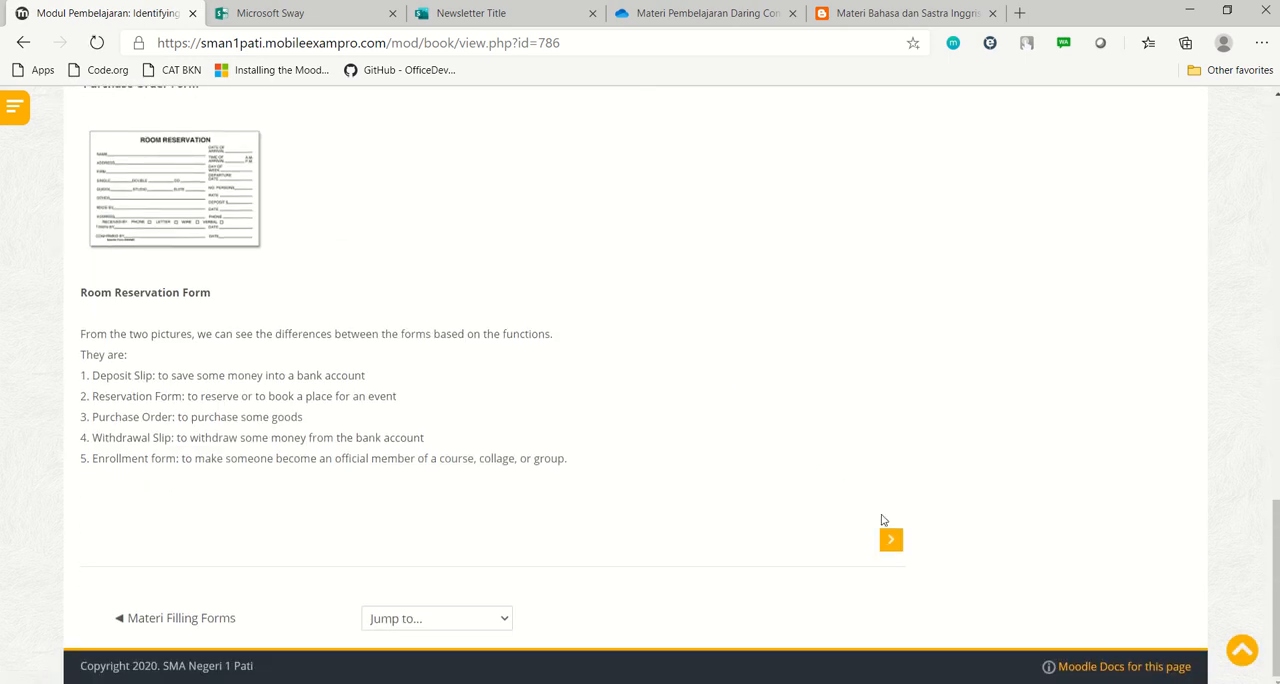
click(890, 543)
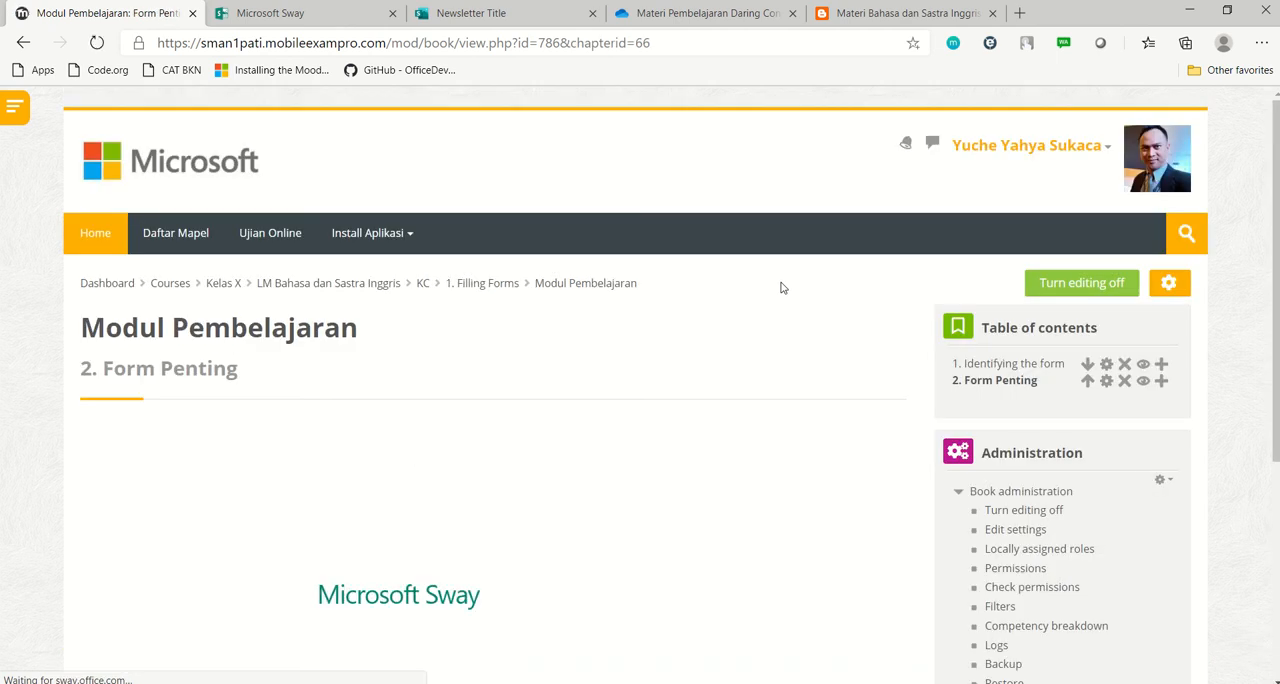
scroll(783, 288, down, 2)
scroll(783, 288, up, 1)
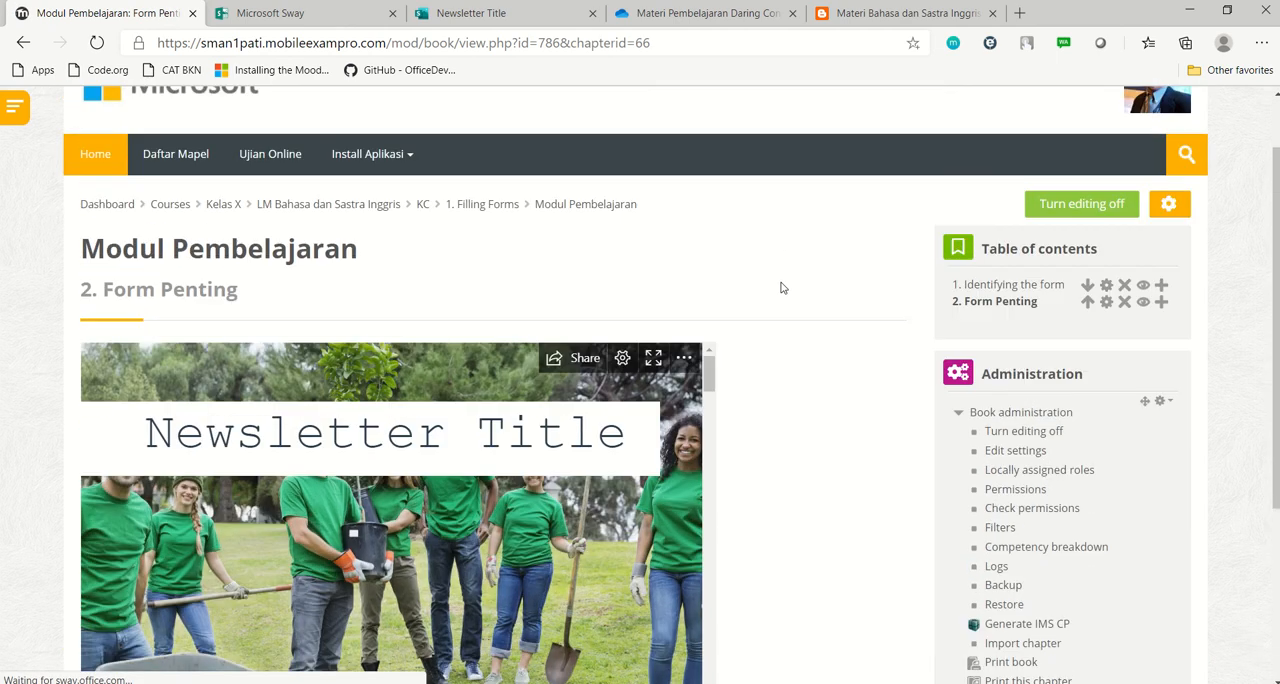
scroll(783, 288, down, 3)
scroll(783, 288, up, 4)
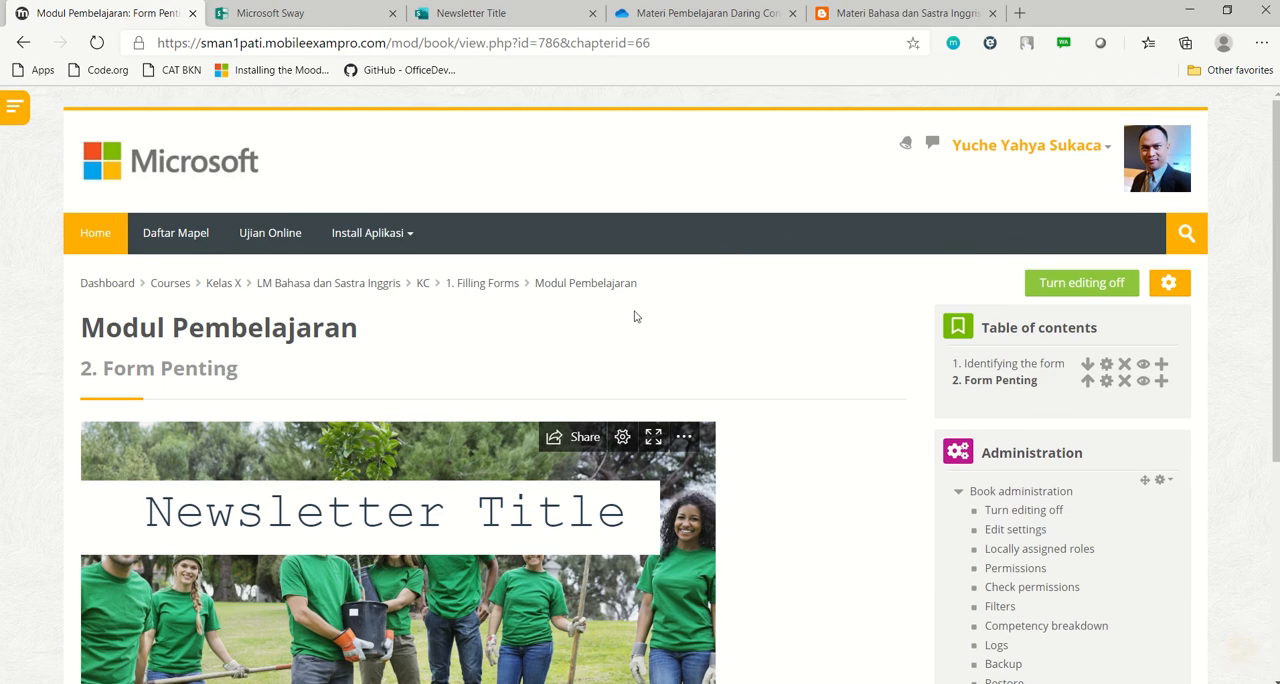
Go back to the "1. Filling Forms" section and review the course page with its learning activities and resources
click(476, 290)
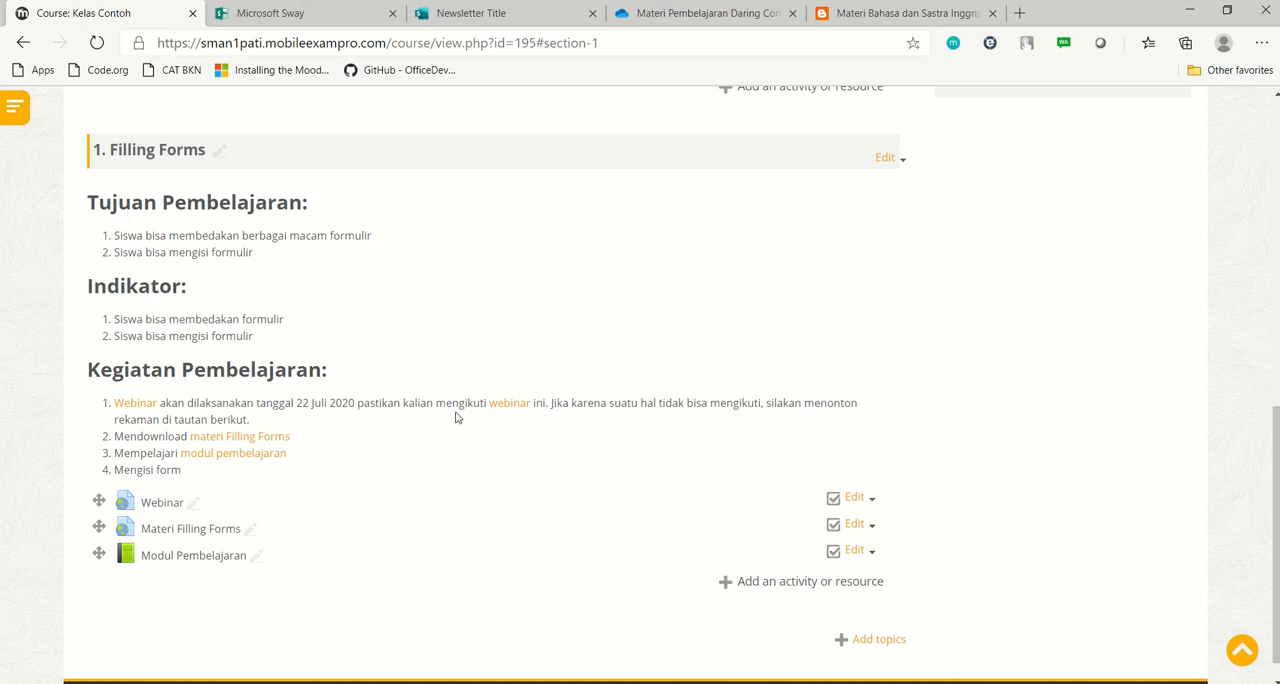
scroll(456, 418, up, 3)
scroll(456, 418, up, 4)
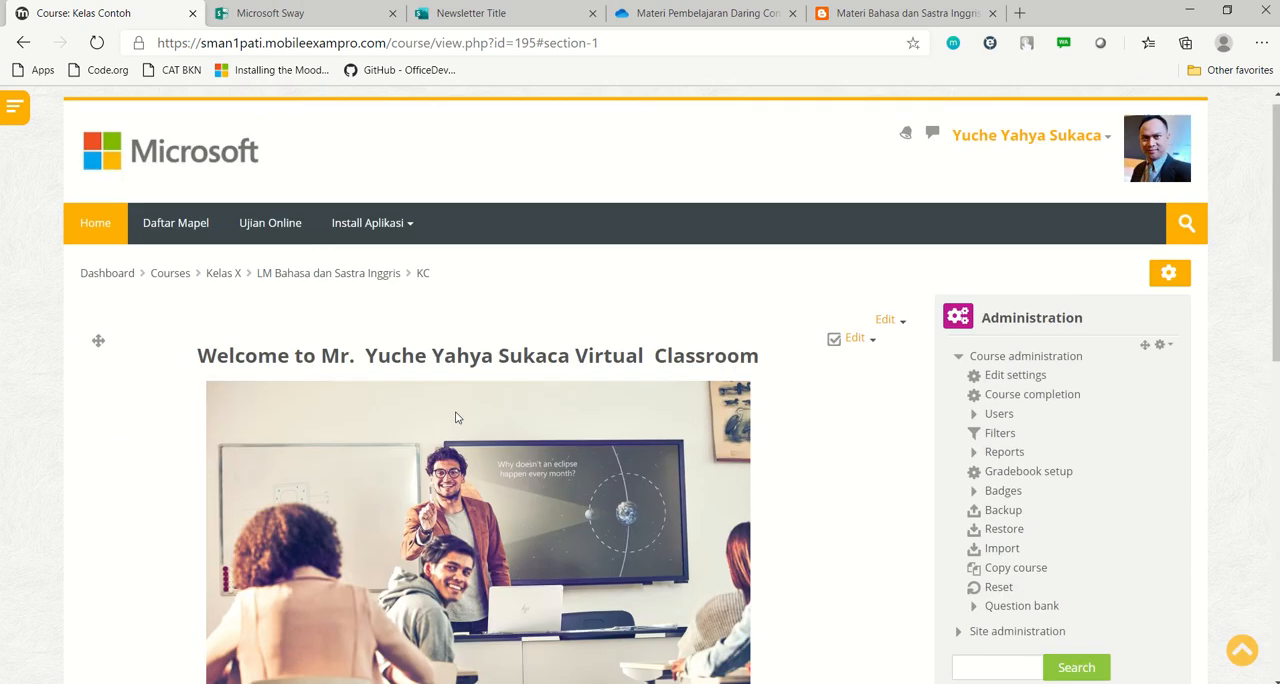
scroll(456, 418, down, 4)
scroll(456, 418, down, 3)
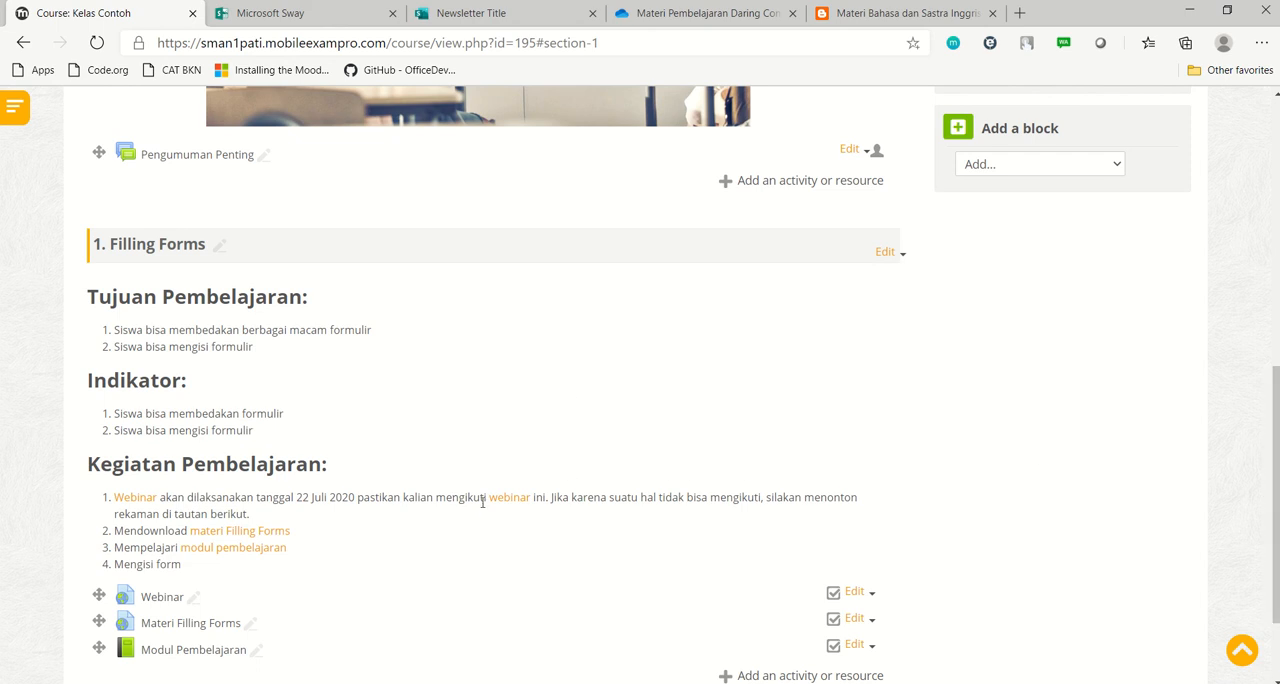
scroll(482, 502, down, 1)
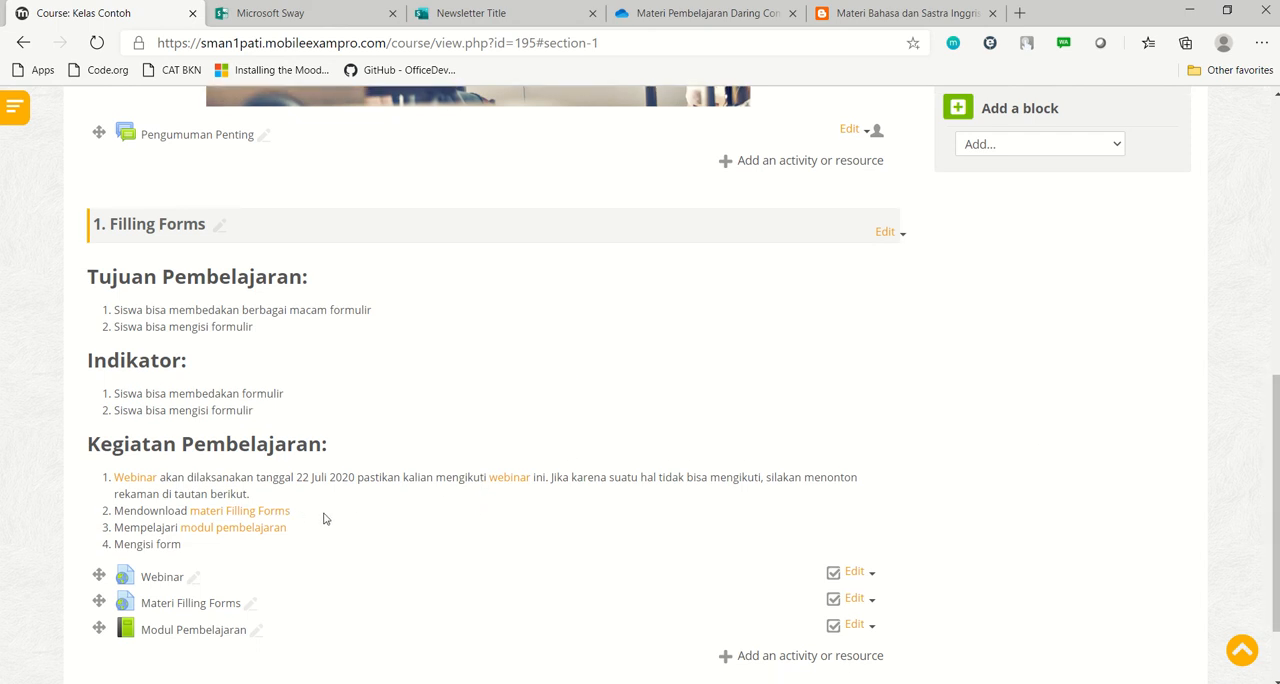